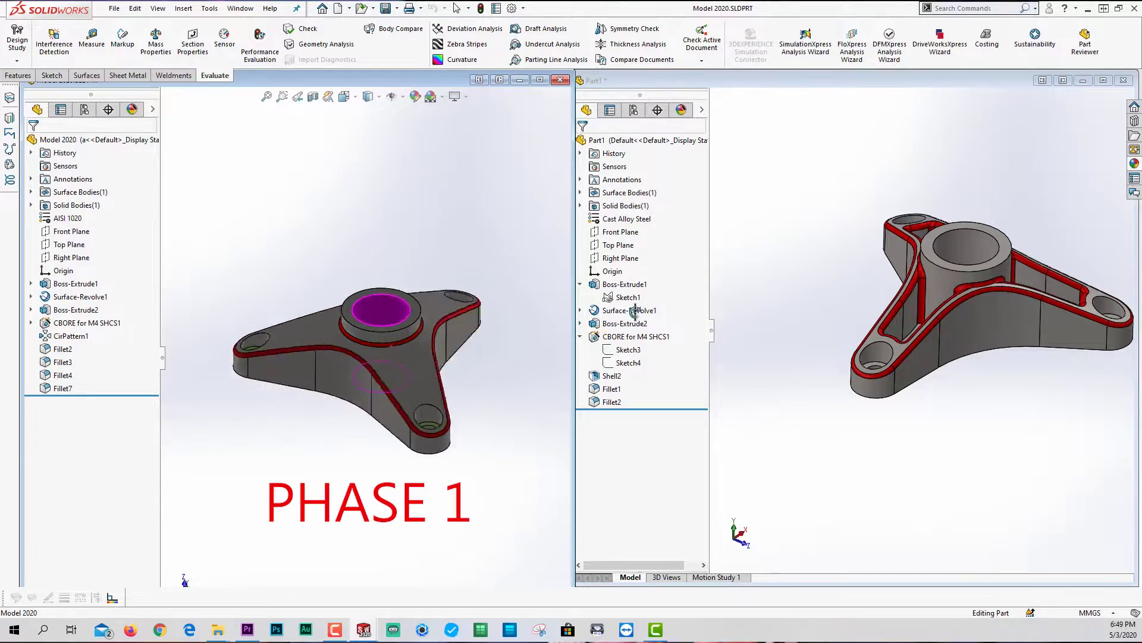
Bring the finished Phase 2 Part1 window forward to review it beside Model 2020
left_click(949, 326)
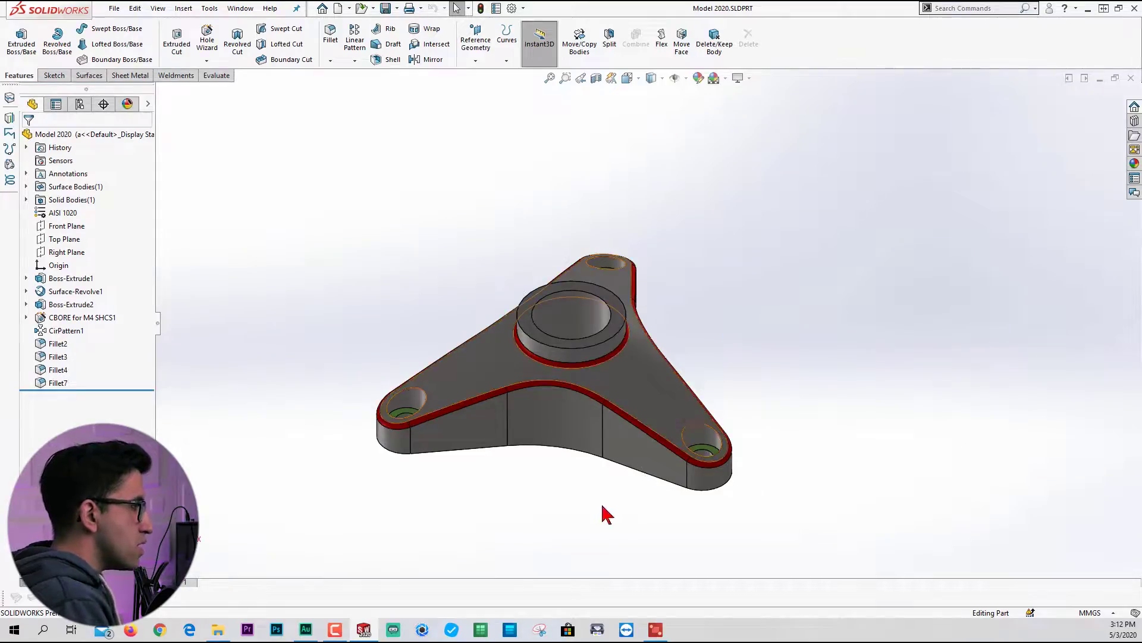
Inspect the flange from a low side view and upright, then switch to the Phase I PDF
middle_click_drag(584, 477, 617, 443)
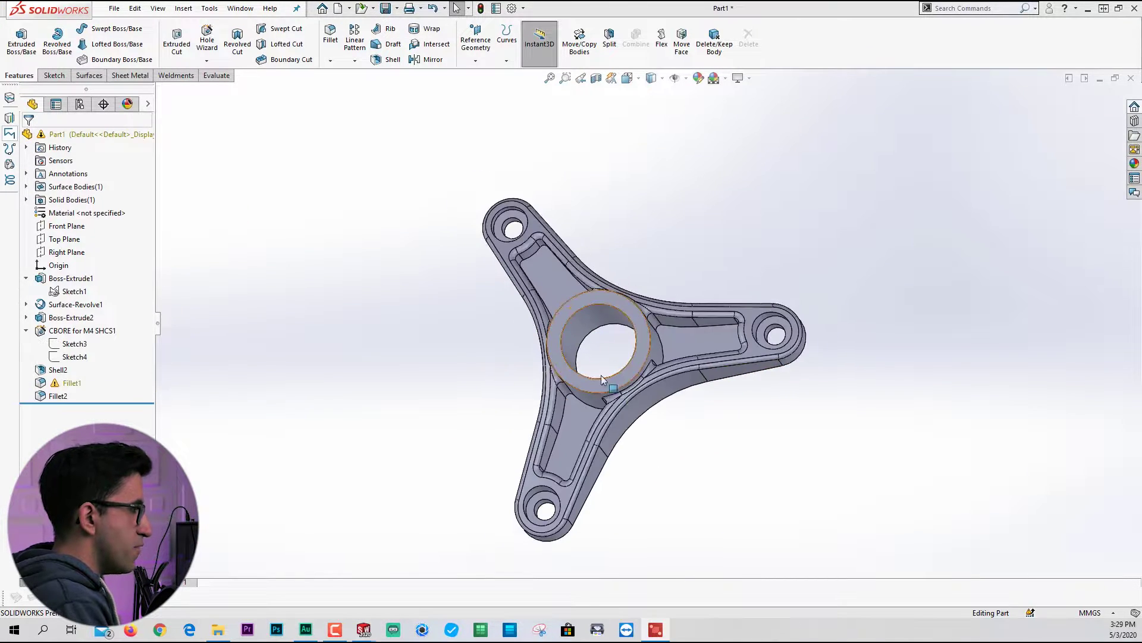
left_click(212, 78)
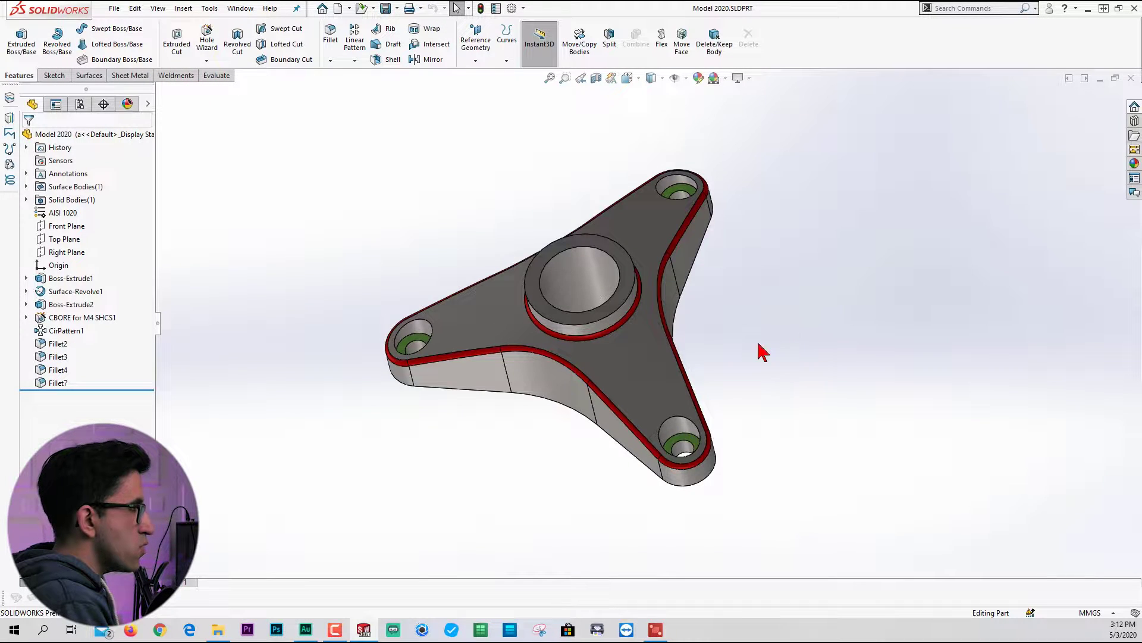
middle_click_drag(762, 351, 612, 403)
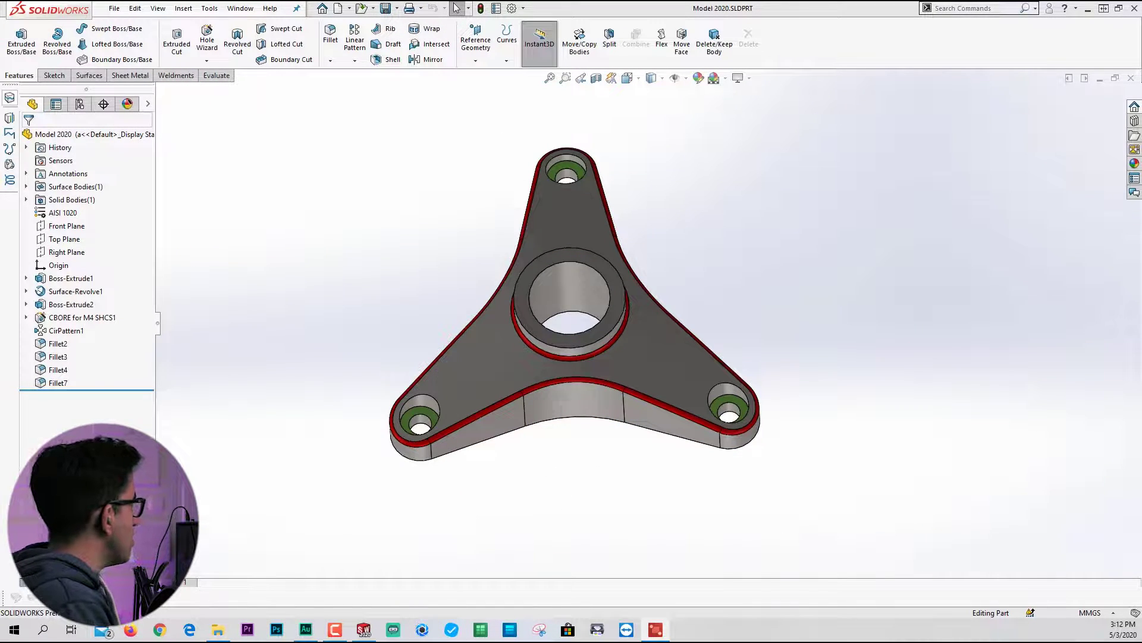
key("alt+Tab")
Study the Phase I drawing's top view and section A-A, then return to SOLIDWORKS
scroll(795, 228, "down", 3)
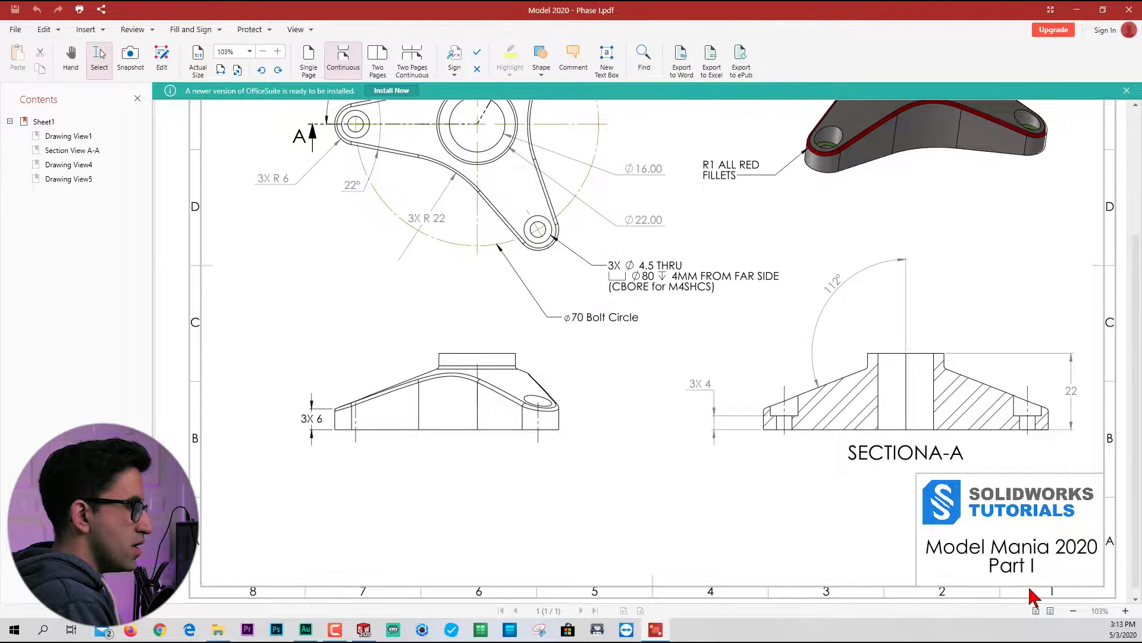
scroll(763, 376, "up", 3)
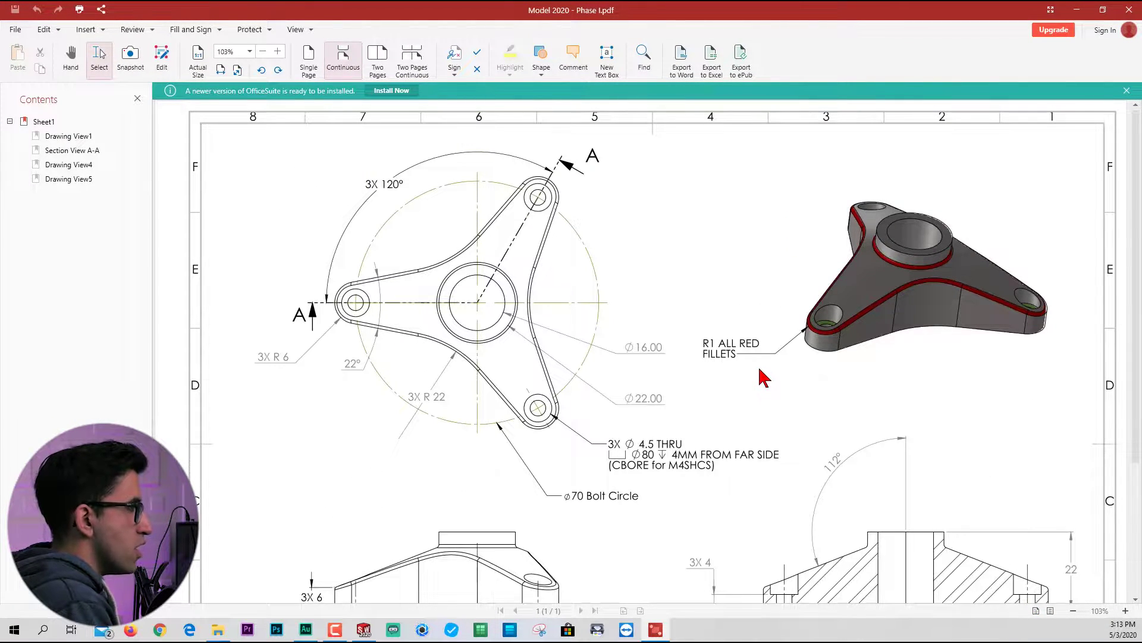
scroll(764, 376, "down", 3)
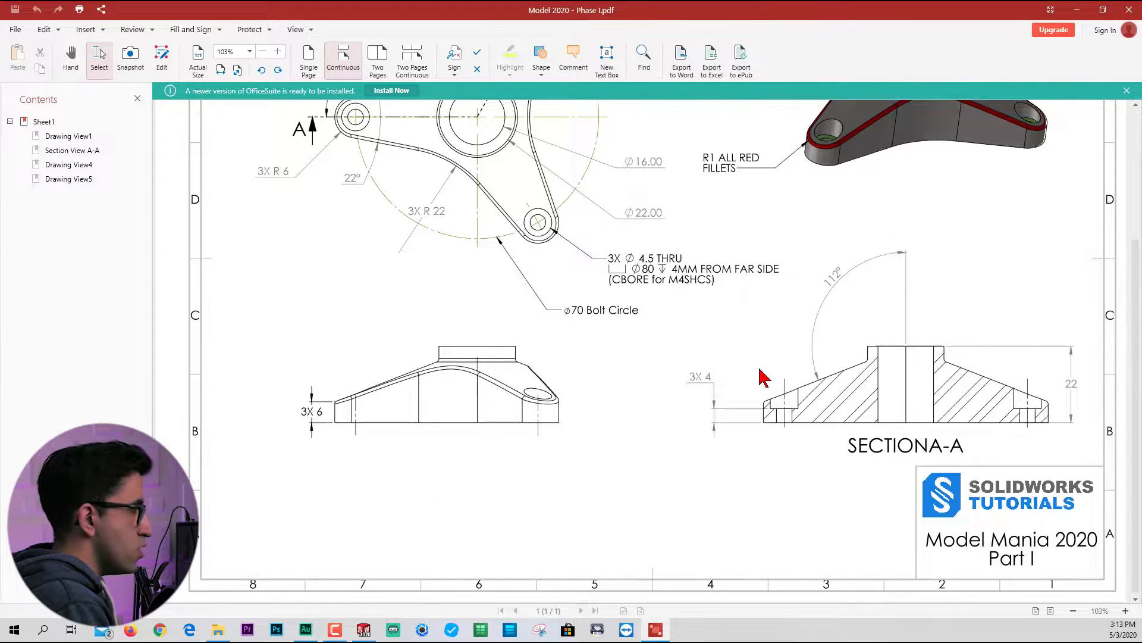
scroll(764, 377, "up", 3)
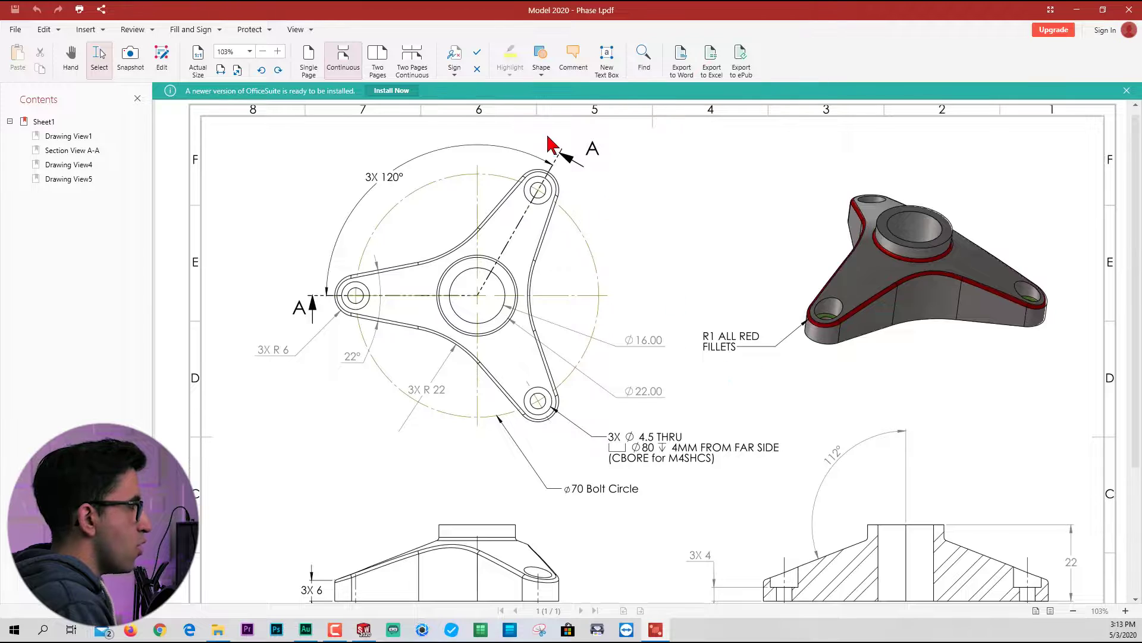
scroll(705, 388, "down", 1)
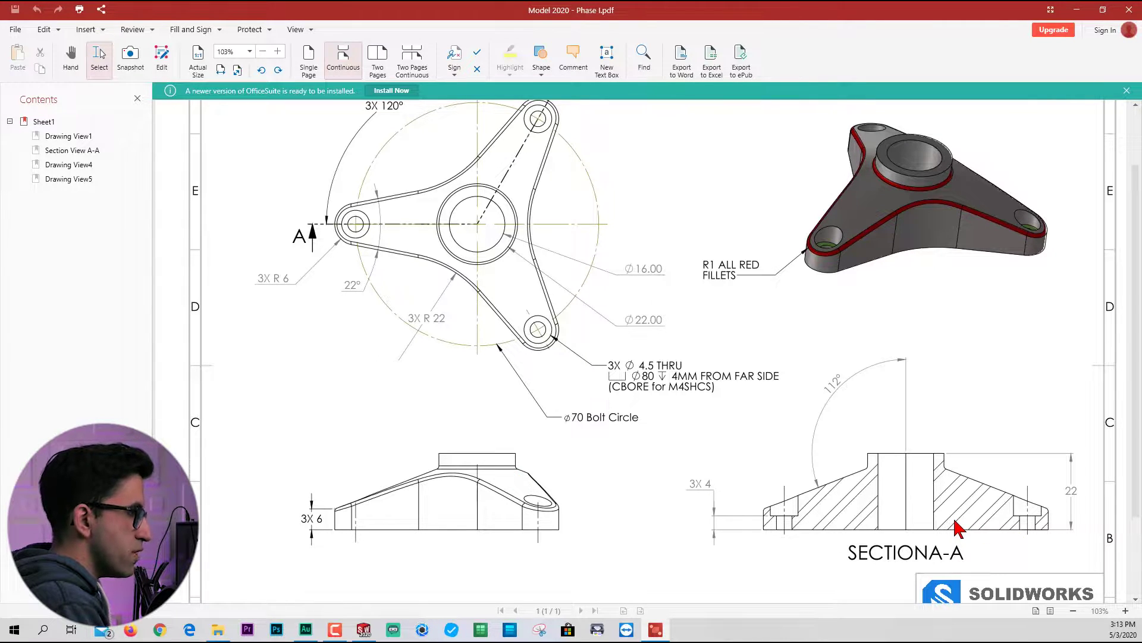
scroll(793, 484, "up", 3)
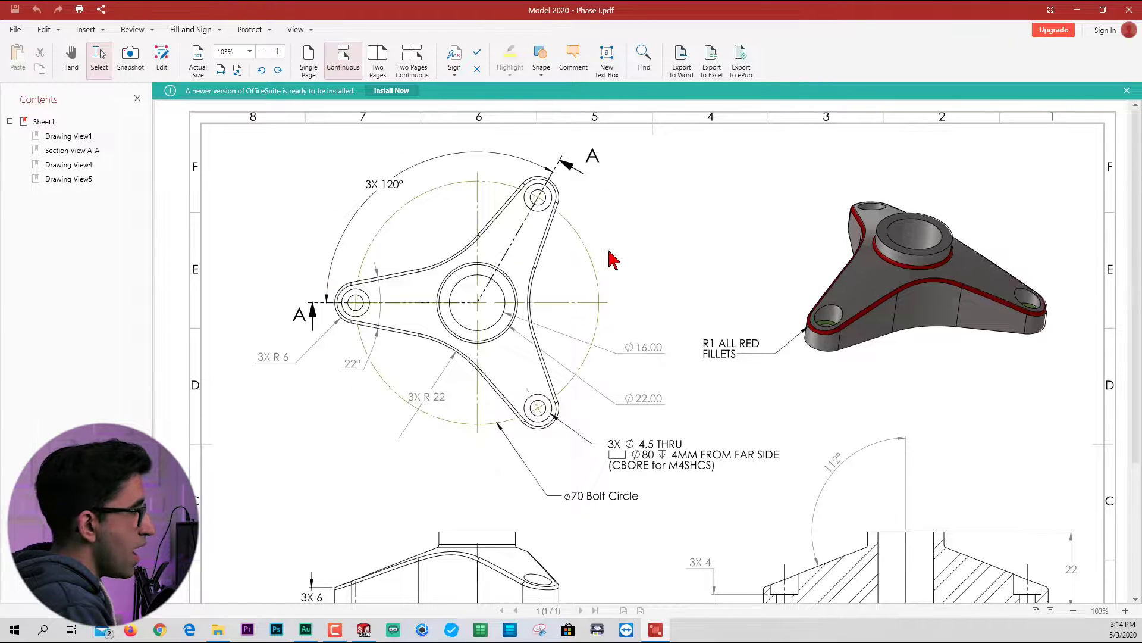
key("alt+Tab")
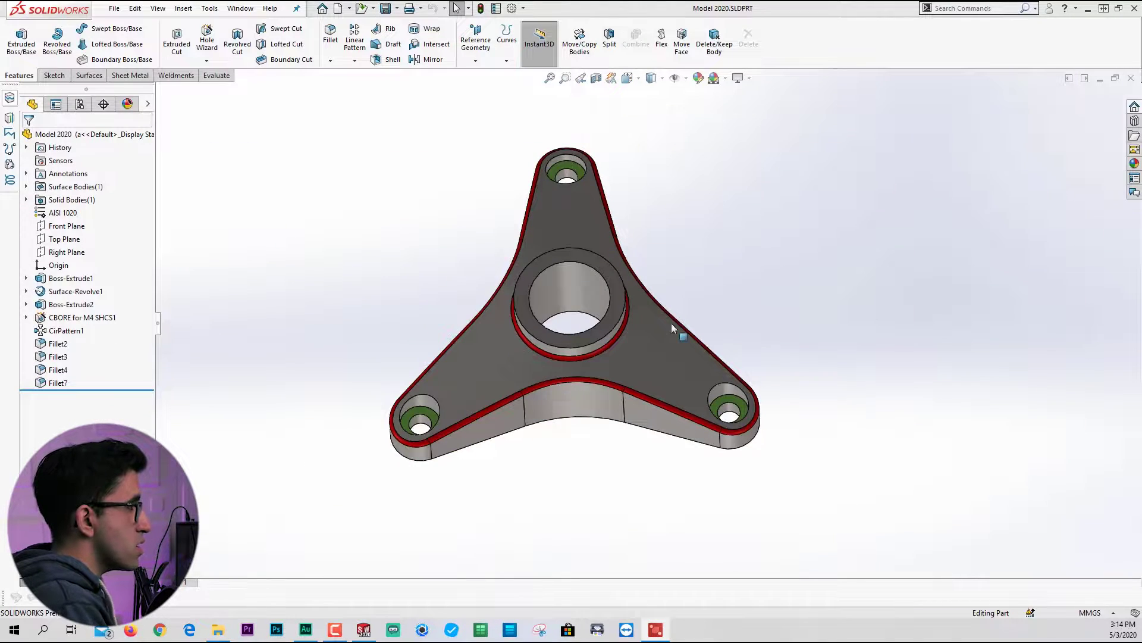
Create a new part and orient the view normal to the Top Plane
key("ctrl+n")
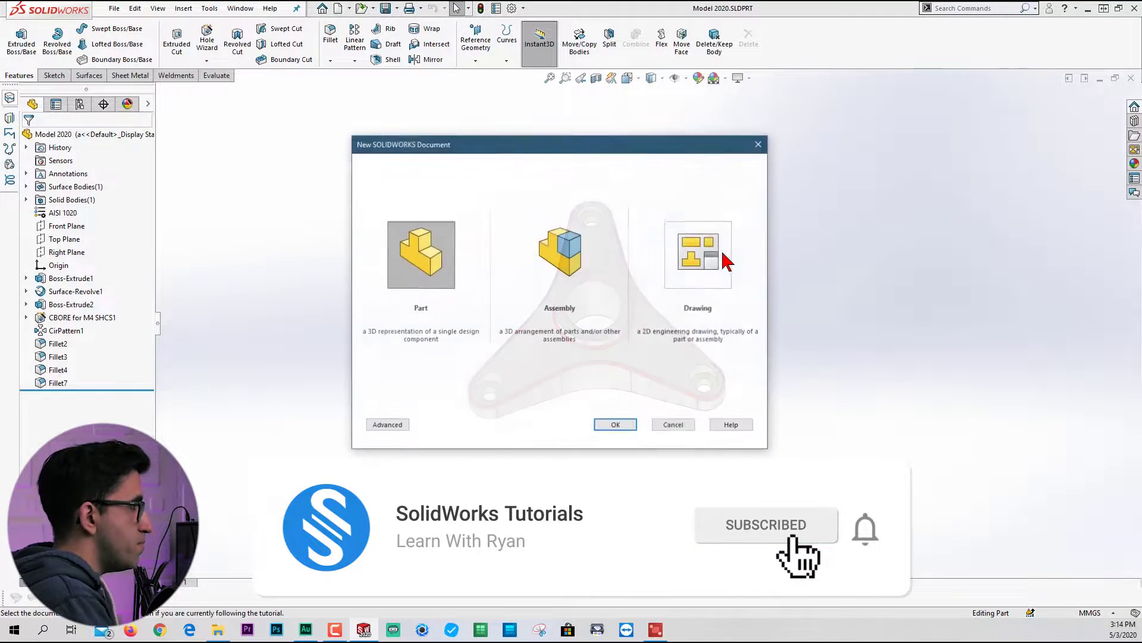
key("Return")
left_click(65, 212)
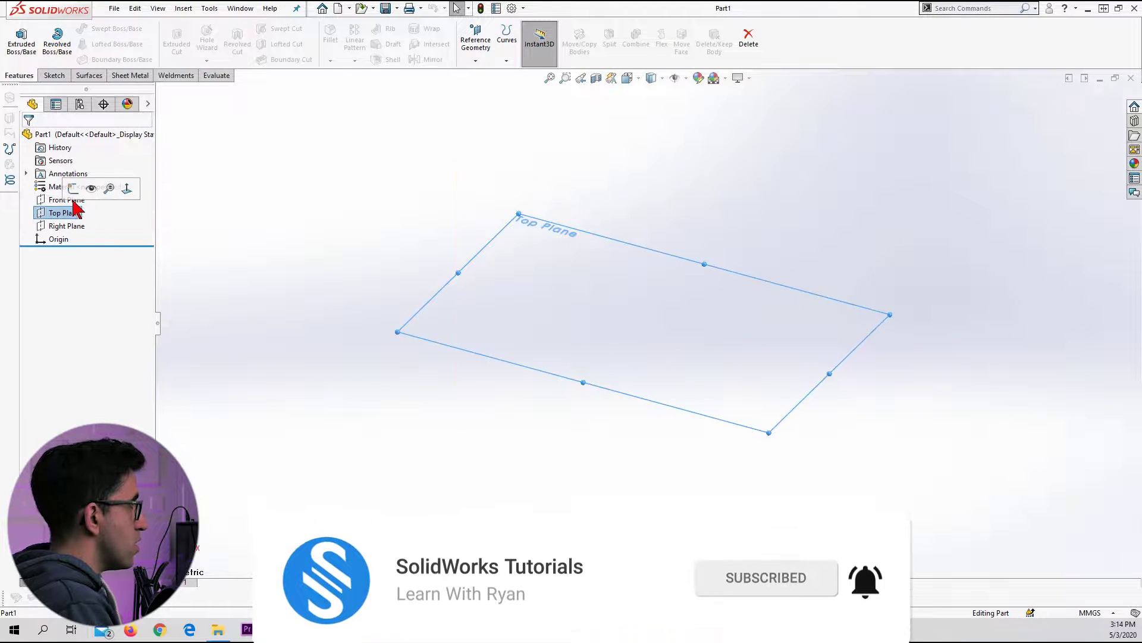
left_click(74, 188)
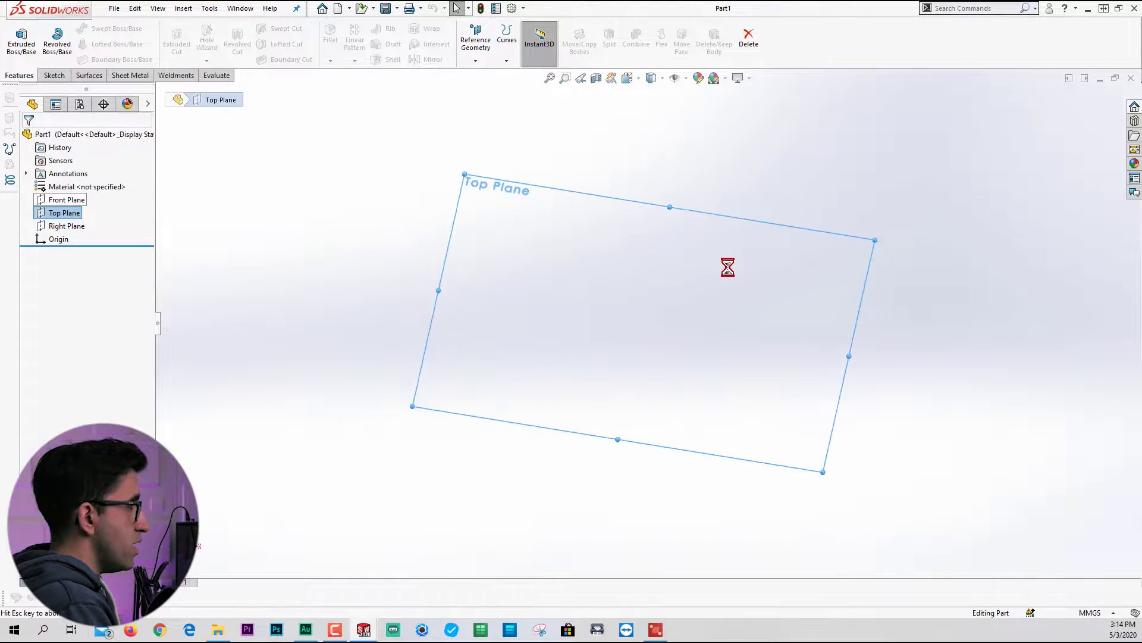
Sketch two concentric circles at the origin and a smaller circle to their left
key("c")
left_click(648, 323)
left_click(658, 244)
left_click(648, 323)
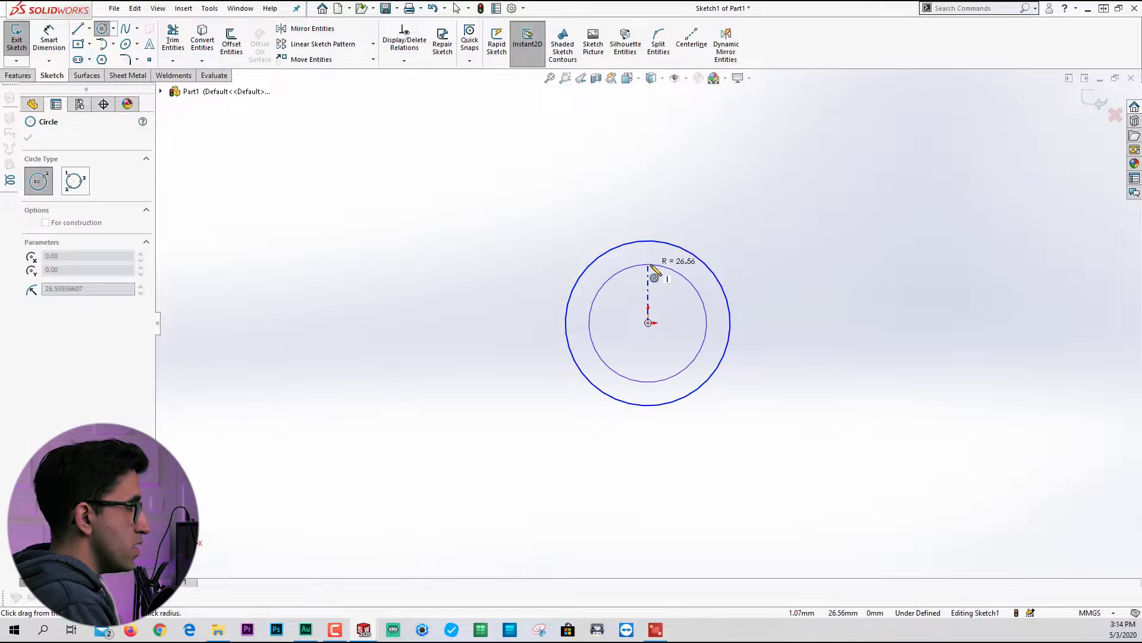
left_click(650, 270)
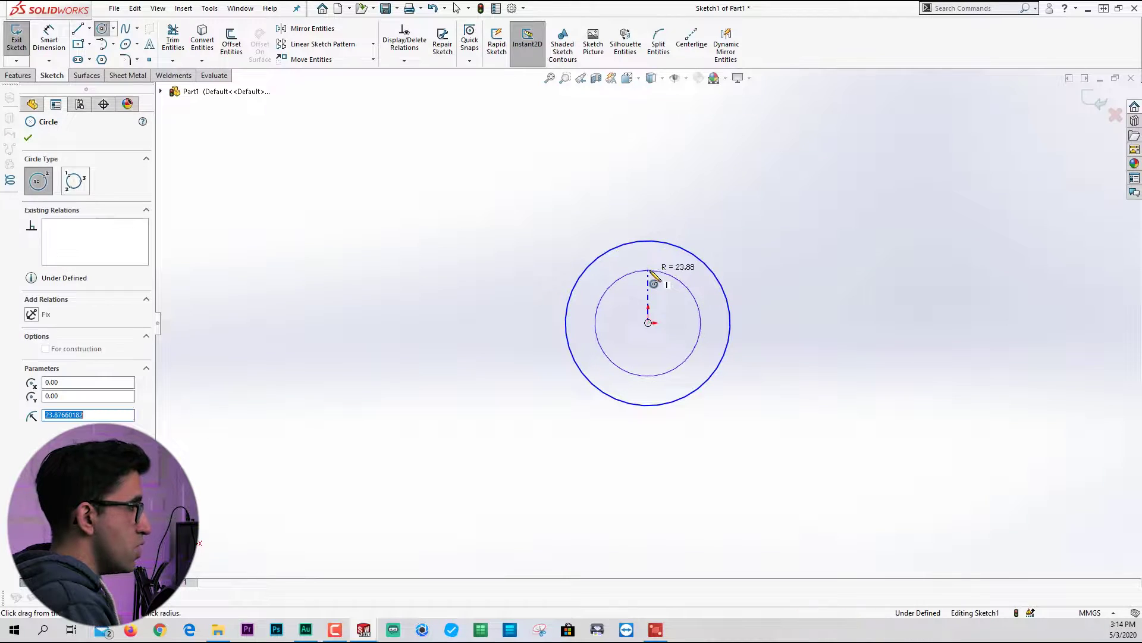
left_click(397, 323)
left_click(399, 283)
key("Escape")
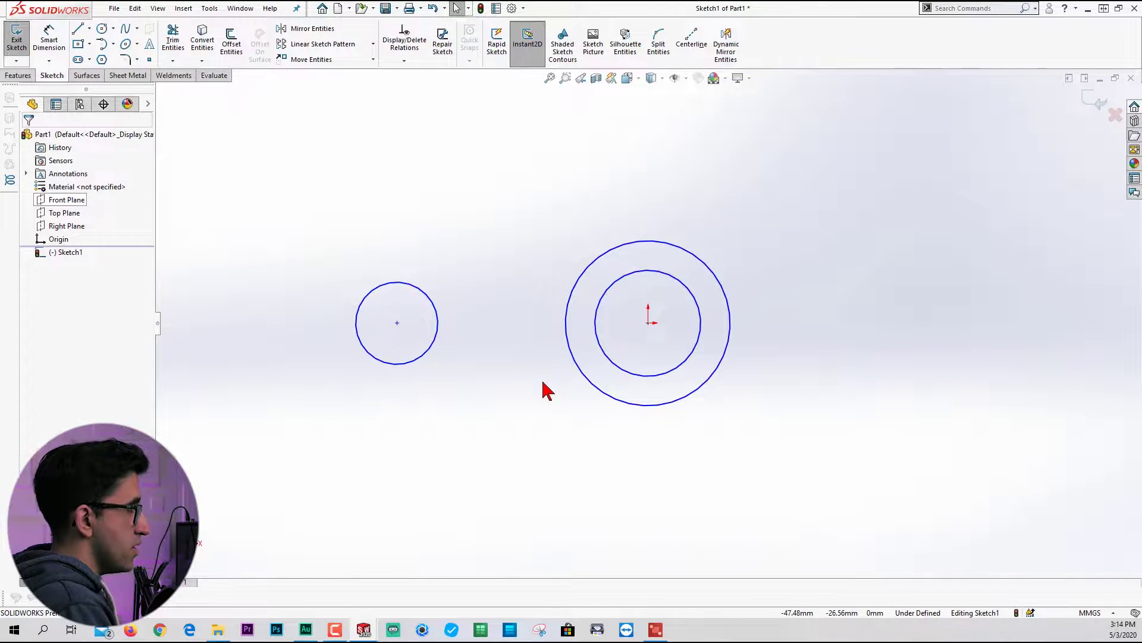
left_click(655, 629)
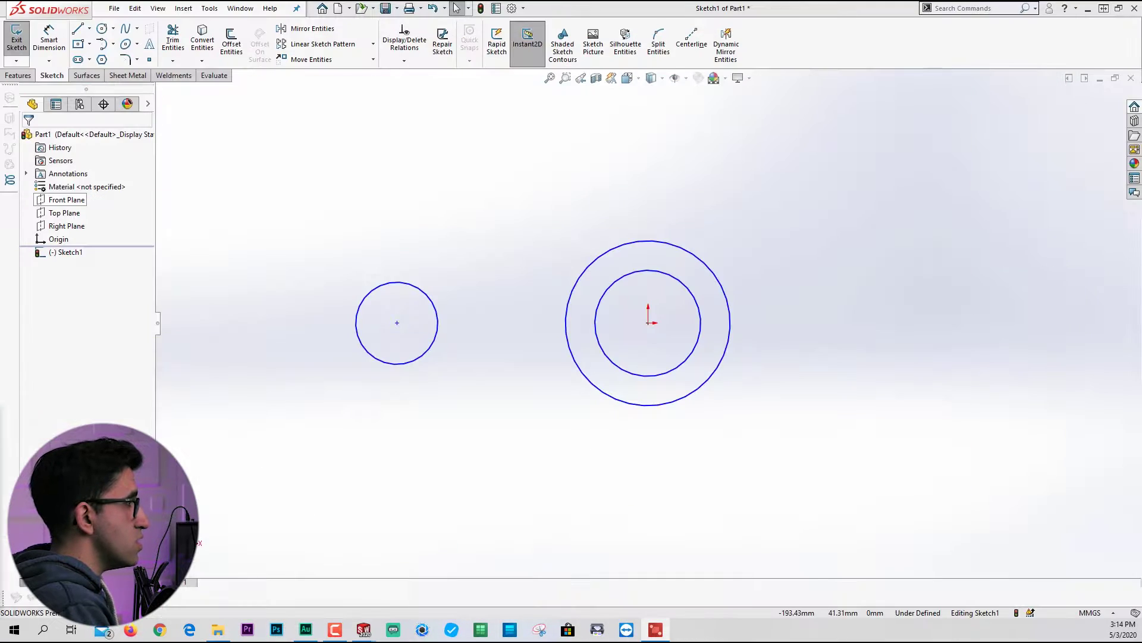
Dimension the small circle Ø12 and the concentric circles Ø22 and Ø16
key("d")
left_click(398, 287)
left_click(401, 258)
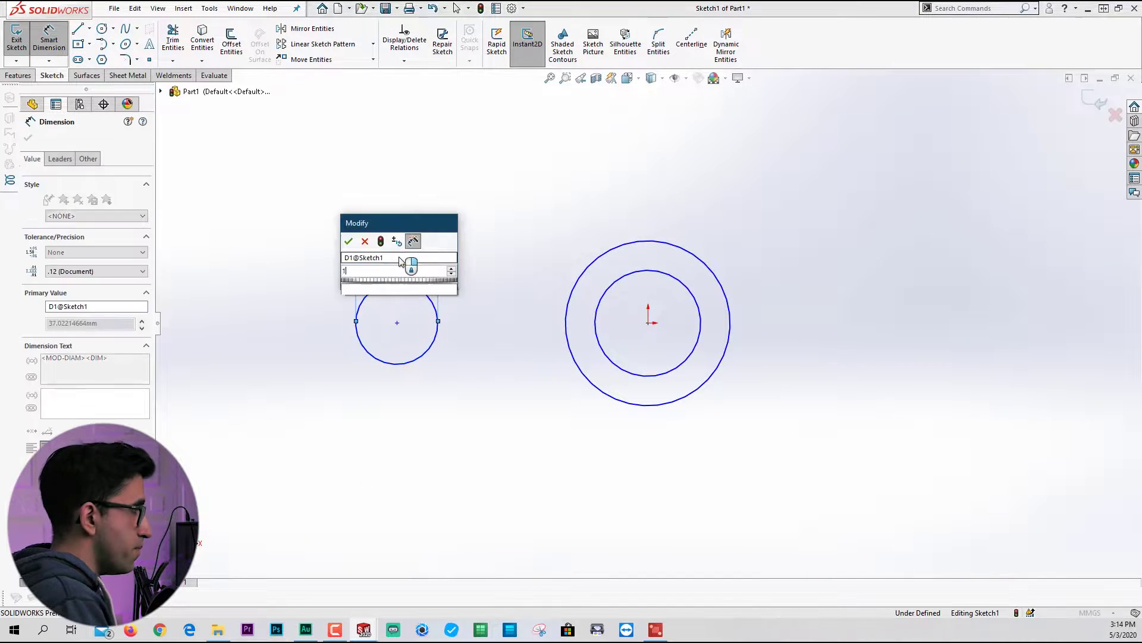
key("Return")
left_click(651, 244)
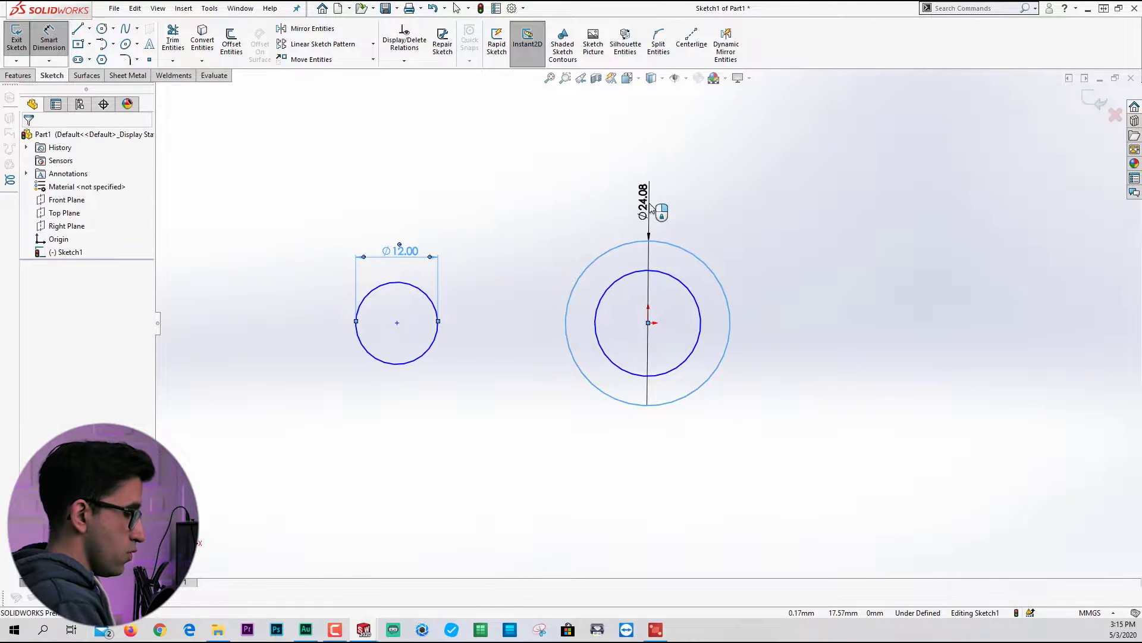
left_click(655, 211)
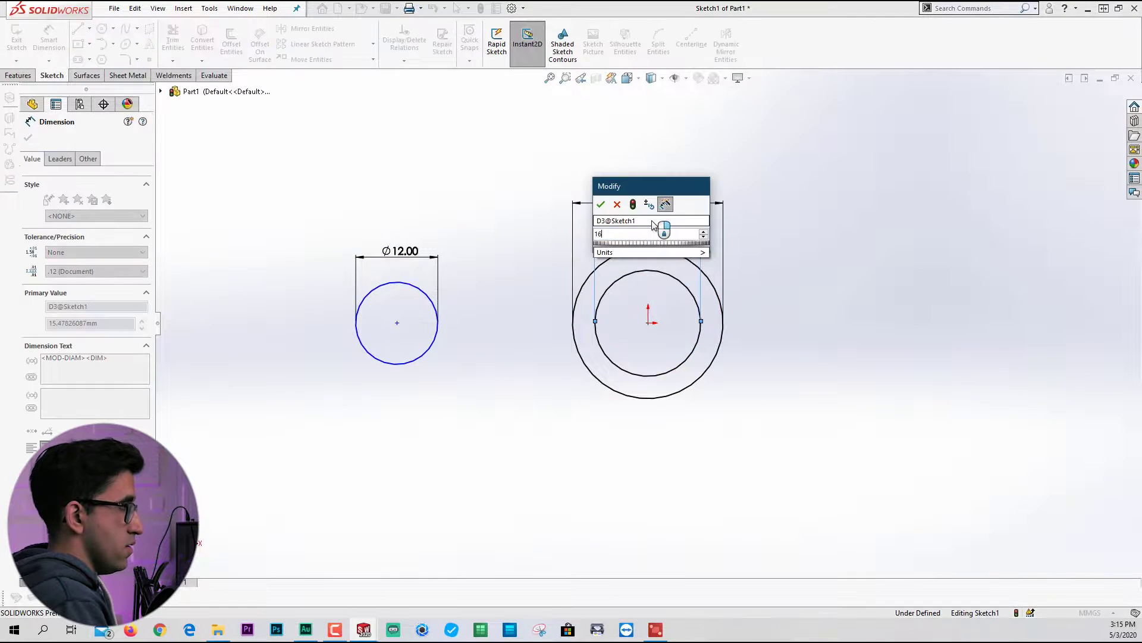
type("16")
key("Return")
key("Escape")
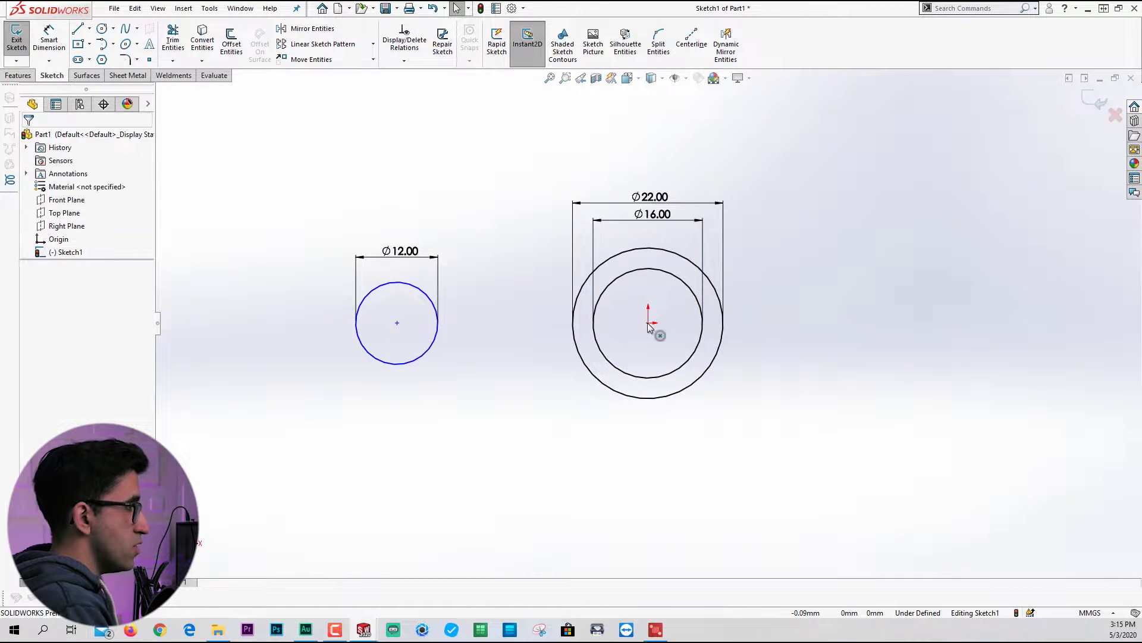
Add a Horizontal relation between the small circle's centre and the origin
left_click_drag(397, 323, 368, 307)
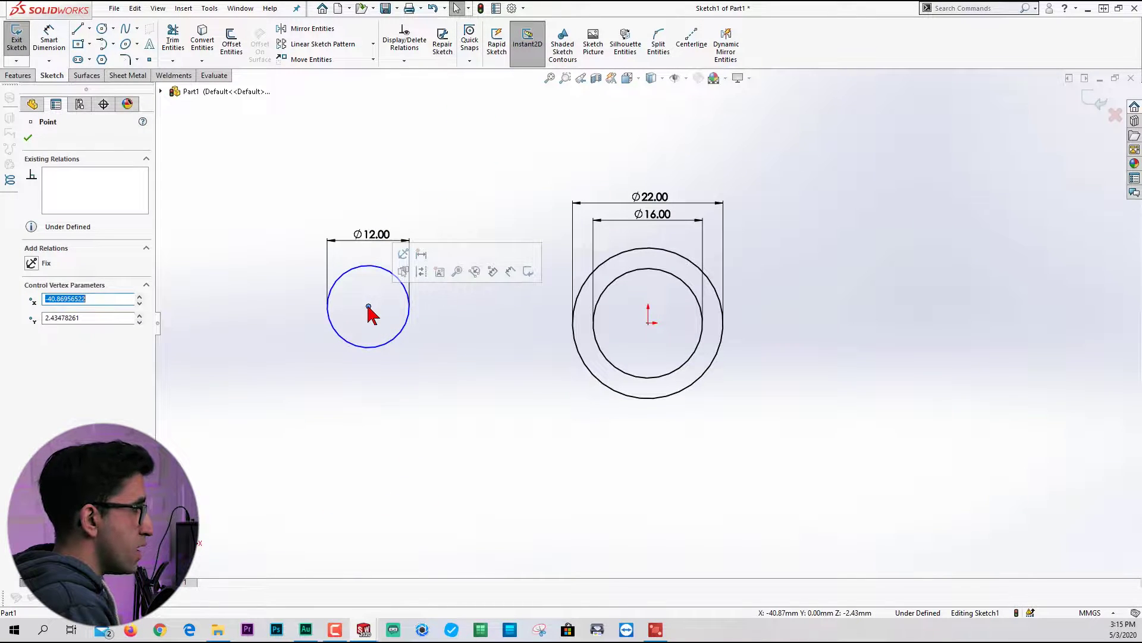
left_click(649, 323, "ctrl")
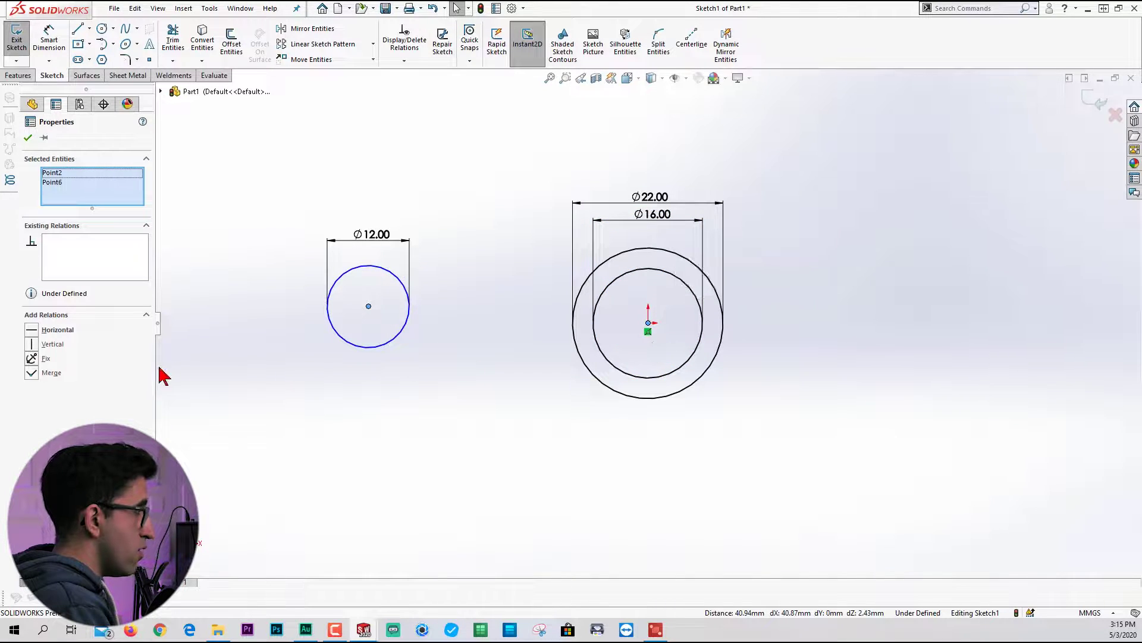
left_click(32, 329)
left_click(512, 470)
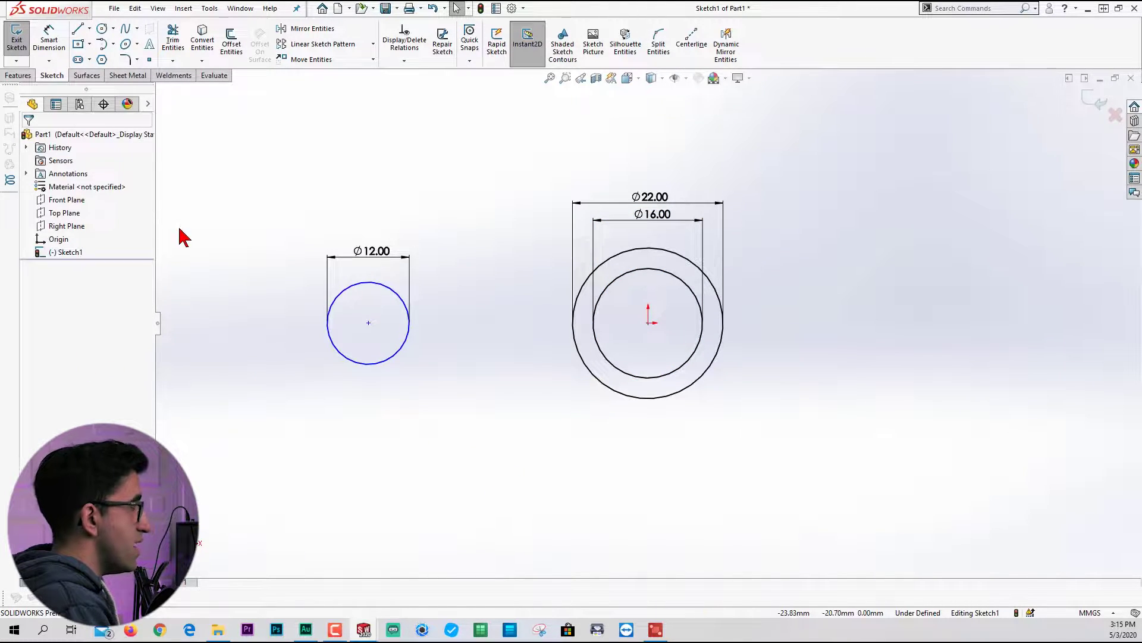
Check the drawing PDF at full screen, then return to the sketch
left_click(655, 630)
double_click(686, 426)
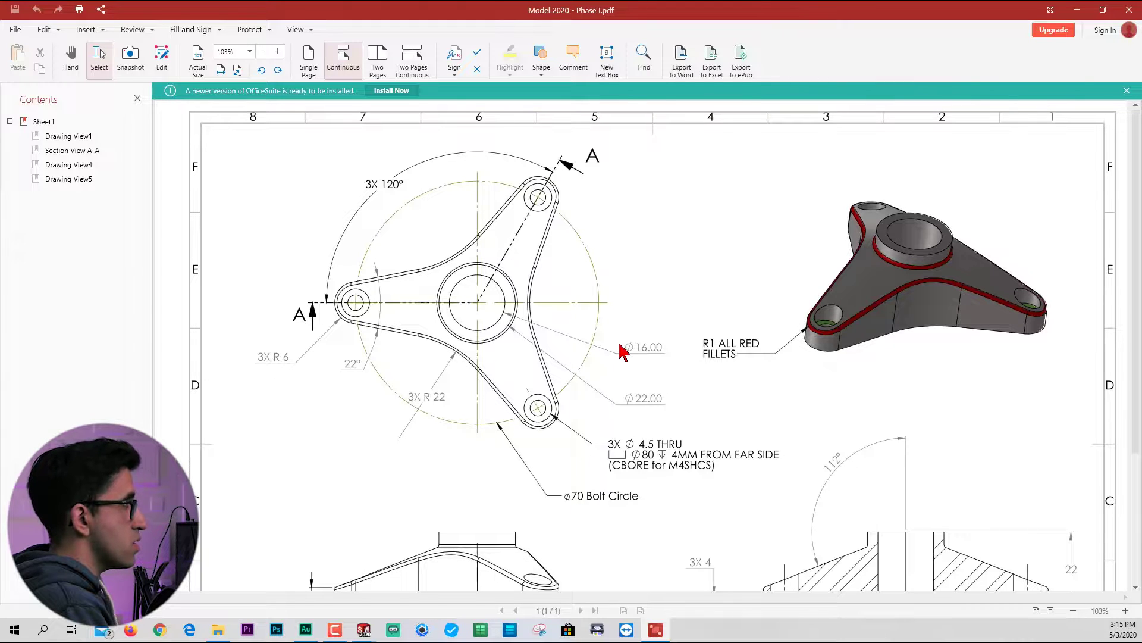
left_click(1077, 10)
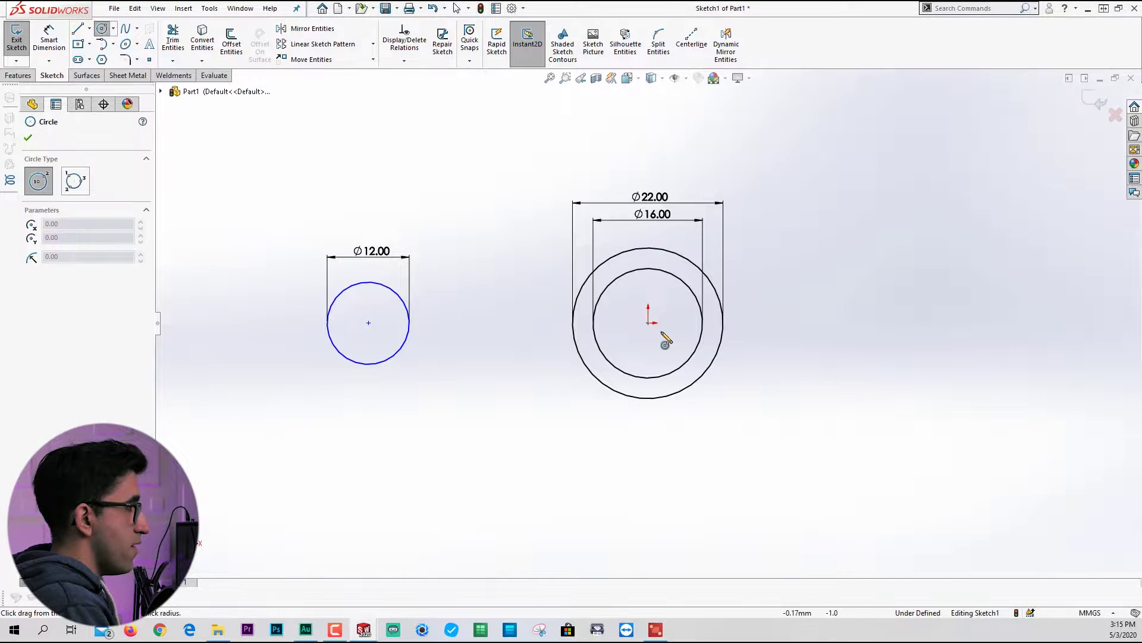
Add a Ø70 construction bolt circle centred at the origin
left_click(649, 323)
left_click(430, 462)
left_click(46, 349)
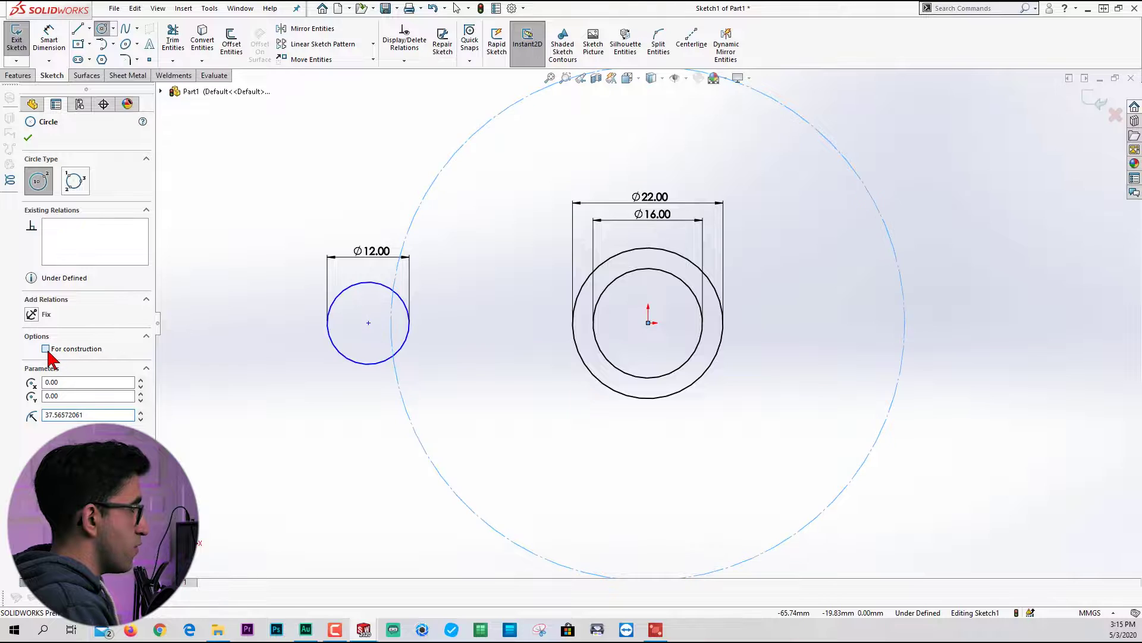
key("Escape")
right_click_drag(438, 458, 396, 383)
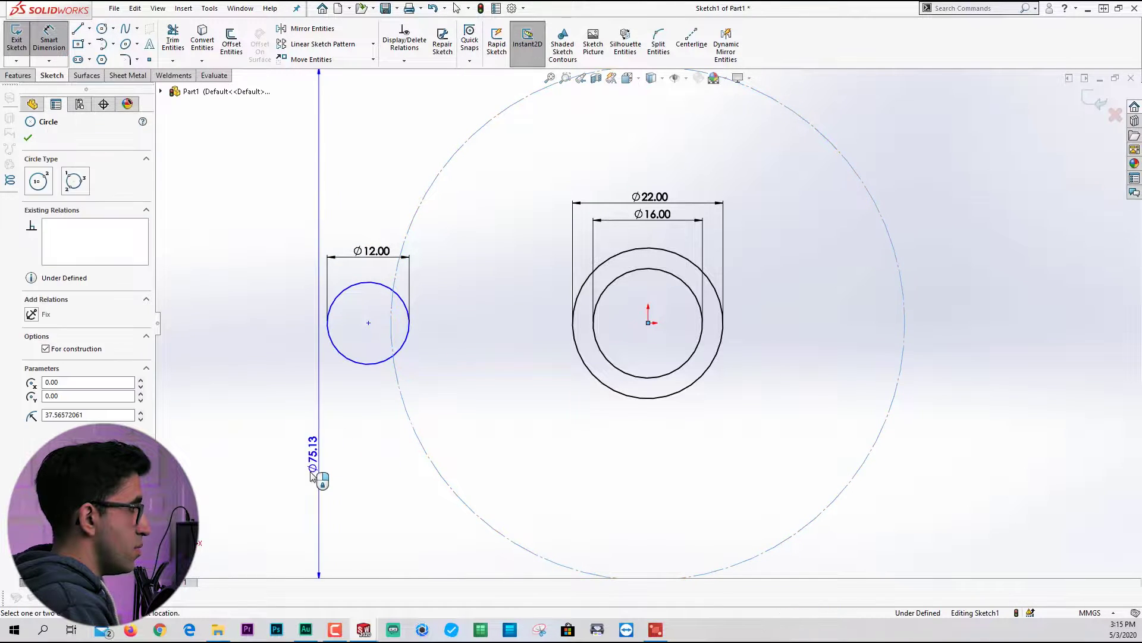
left_click(311, 473)
type("70")
key("Return")
key("Escape")
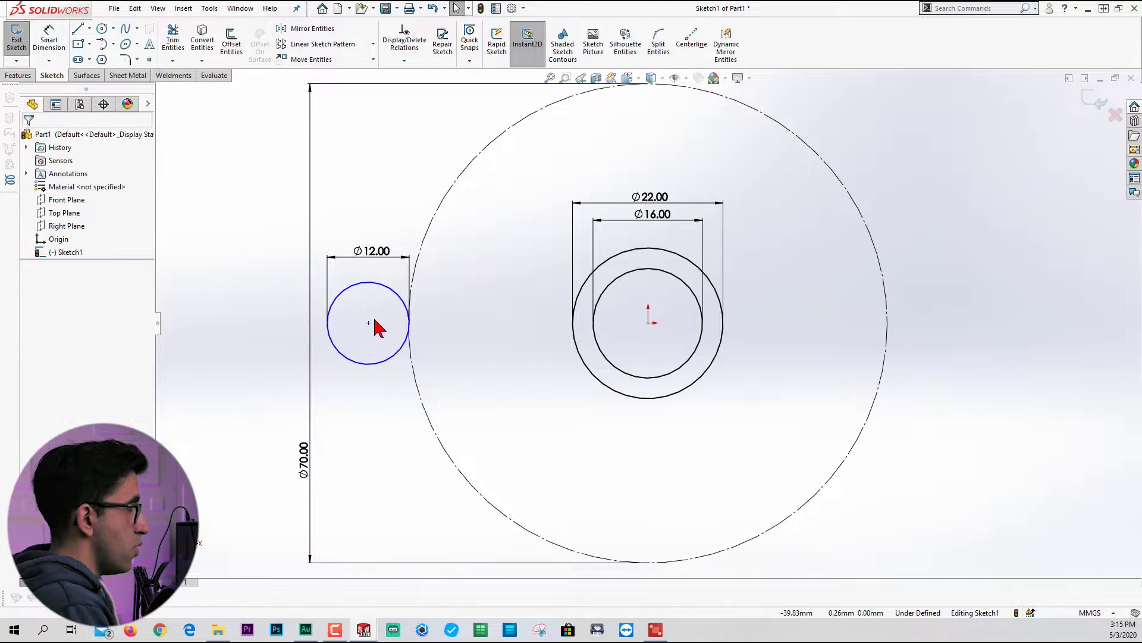
Level the small circle with the origin and draw a centerline from its centre to the origin
left_click_drag(369, 323, 408, 324)
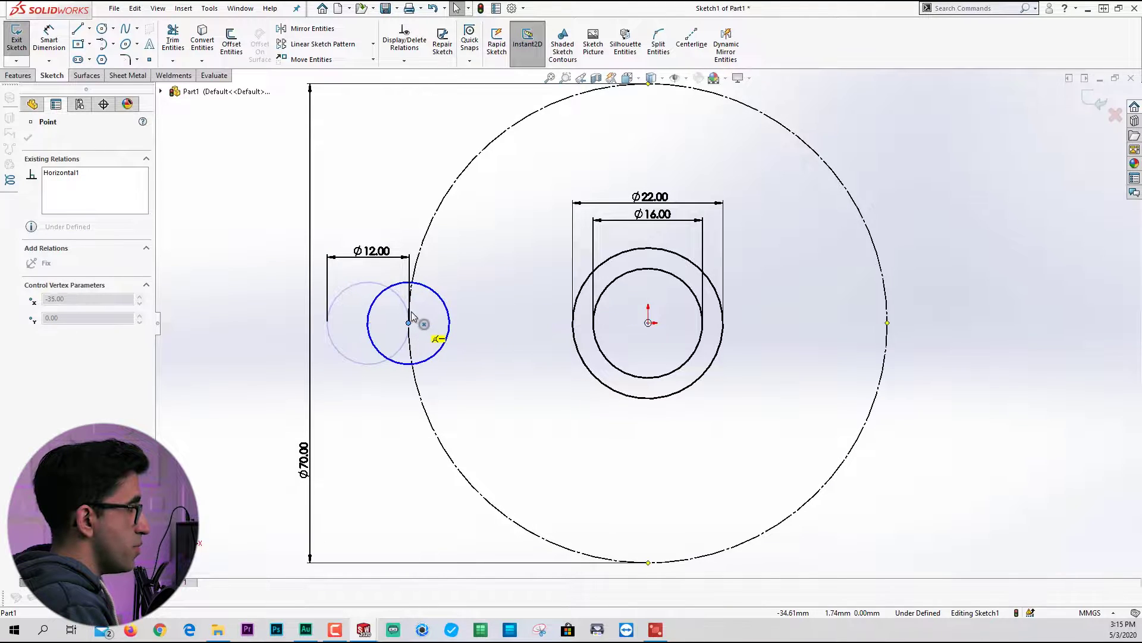
left_click(476, 390)
scroll(640, 345, "up", 4)
scroll(640, 345, "down", 3)
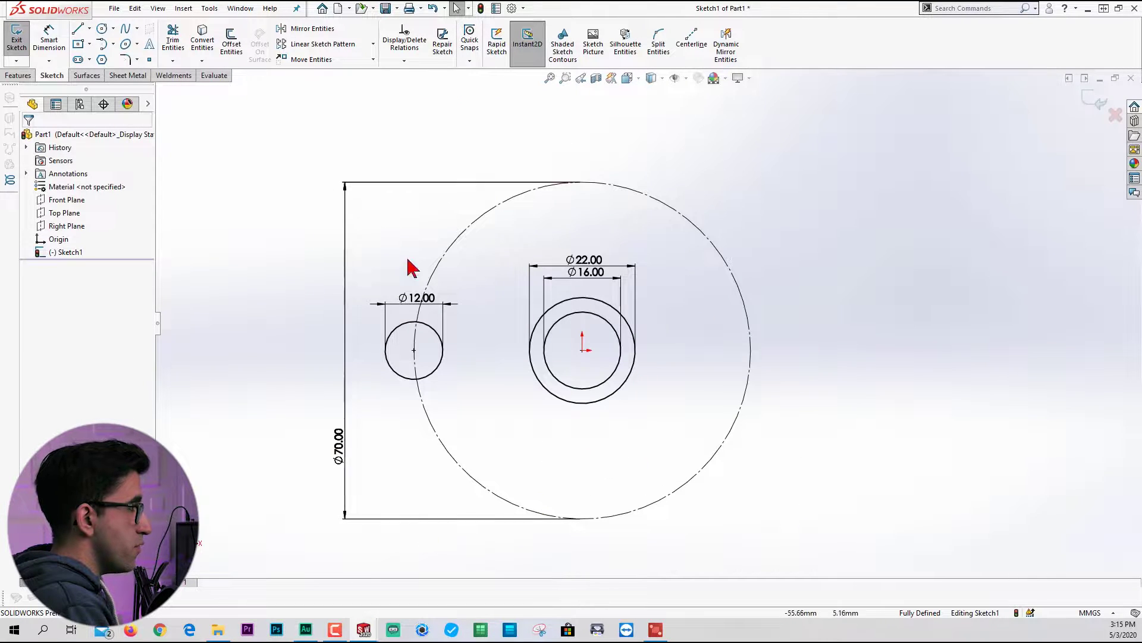
scroll(581, 220, "down", 2)
left_click(692, 43)
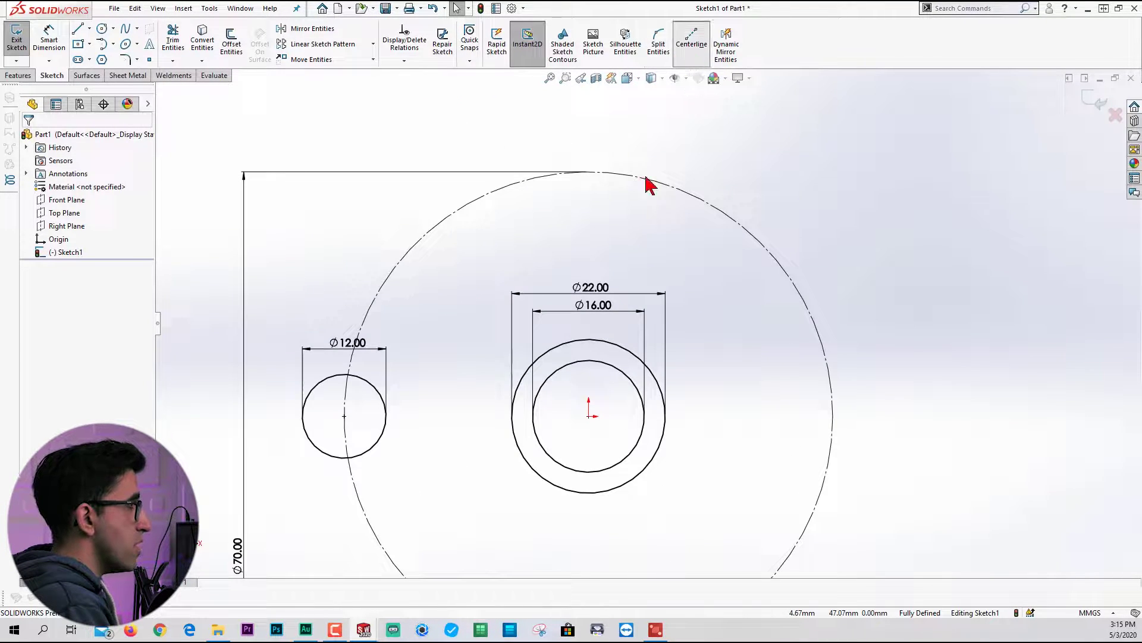
left_click(344, 416)
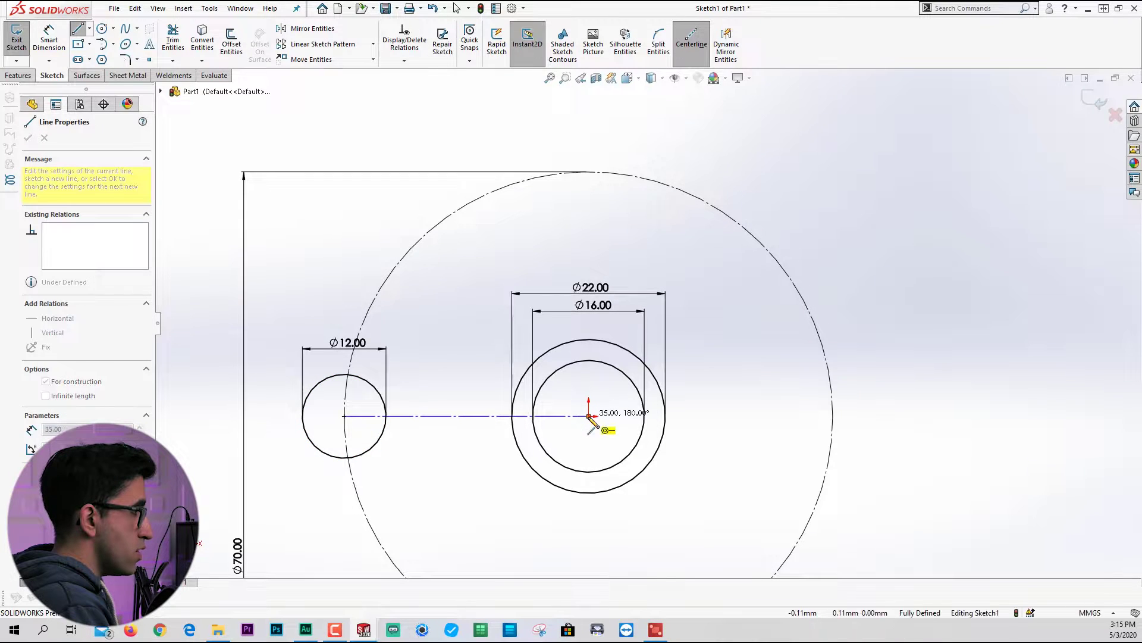
left_click(589, 416)
key("Escape")
Draw an arm line from the small circle's top toward the hub and mirror it about the centerline
key("l")
left_click(345, 373)
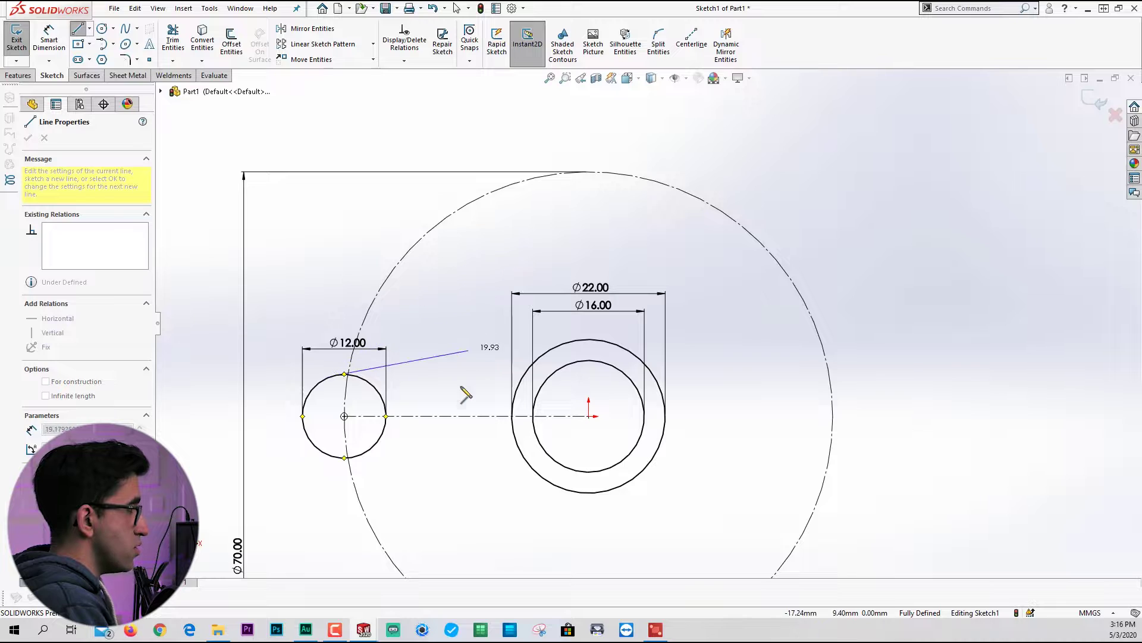
left_click(483, 331)
key("Escape")
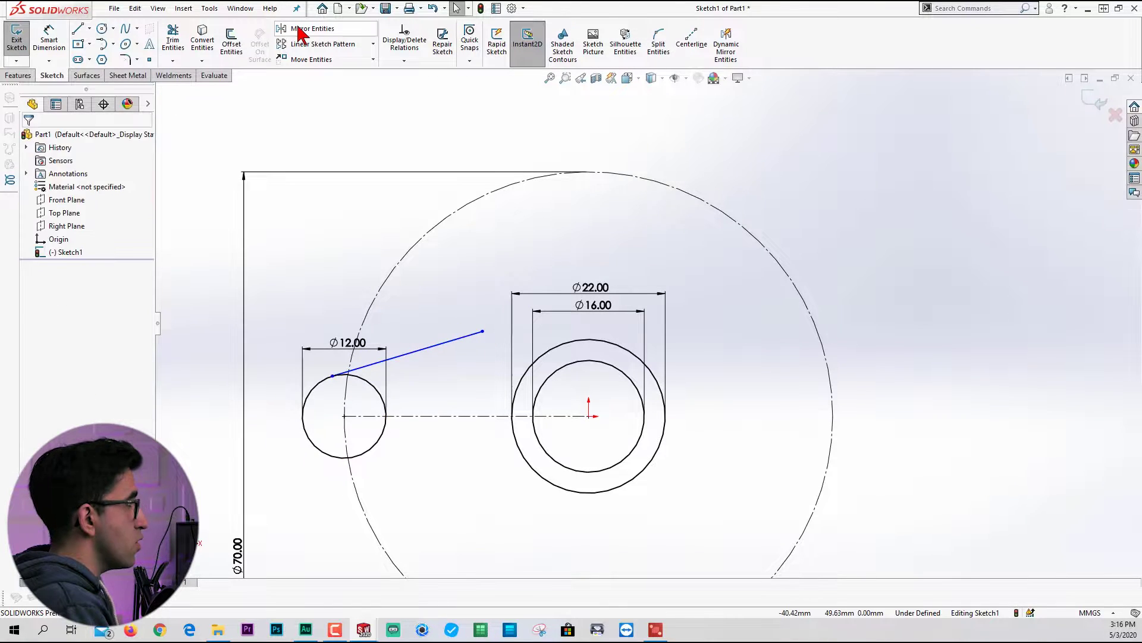
left_click(302, 29)
left_click(476, 335)
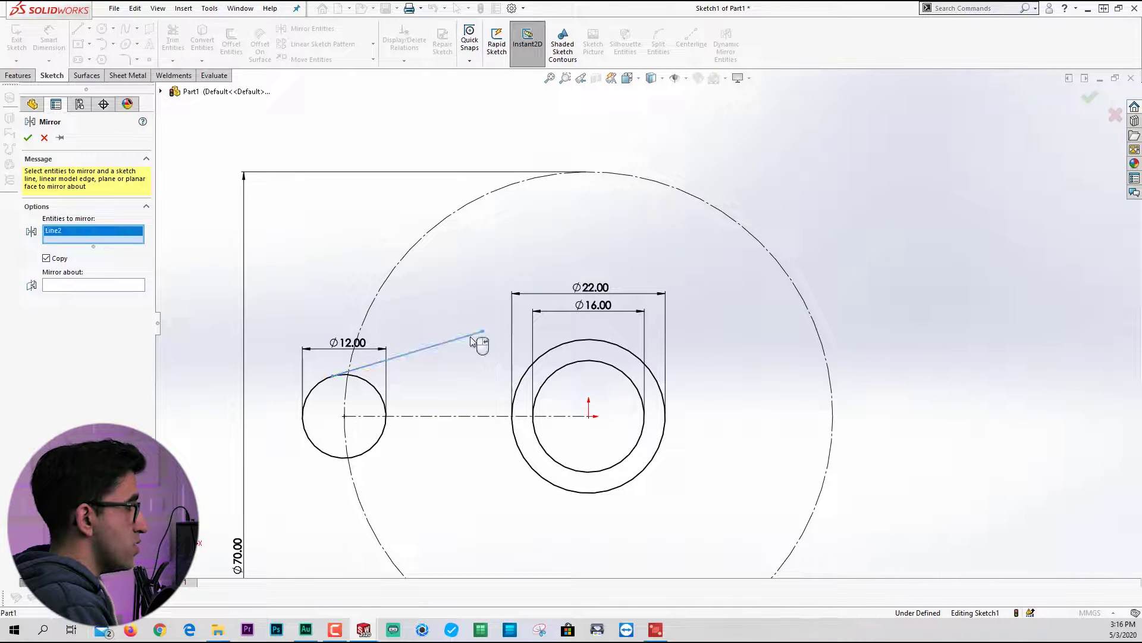
right_click(463, 422)
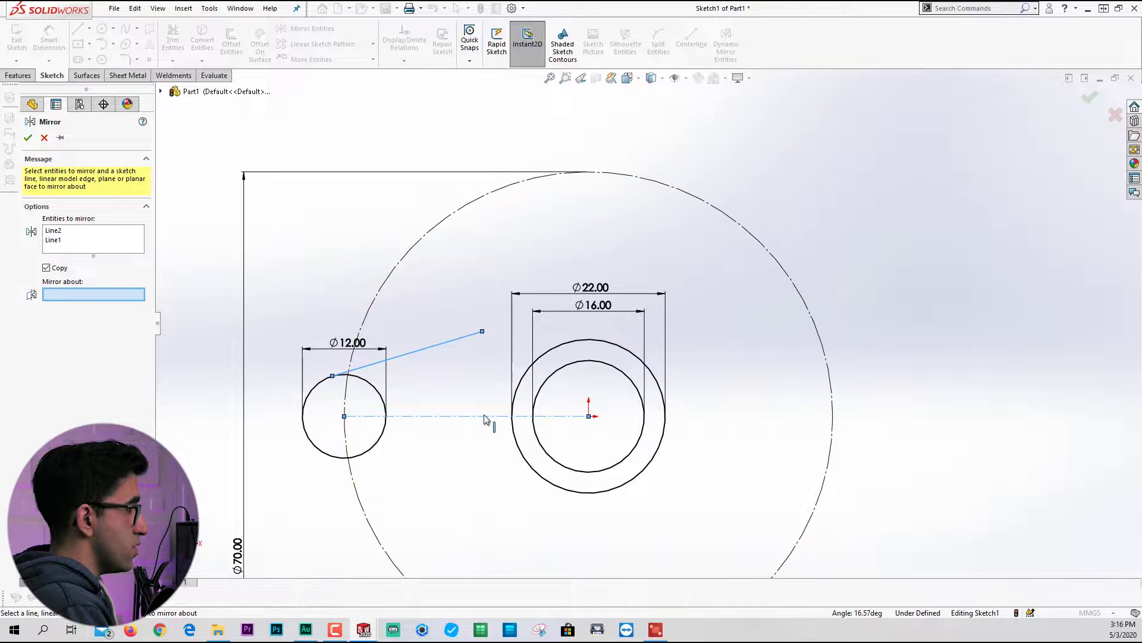
left_click(486, 416)
right_click(485, 418)
Check the PDF, then dimension the angle between the two arm lines to 22°
key("alt+Tab")
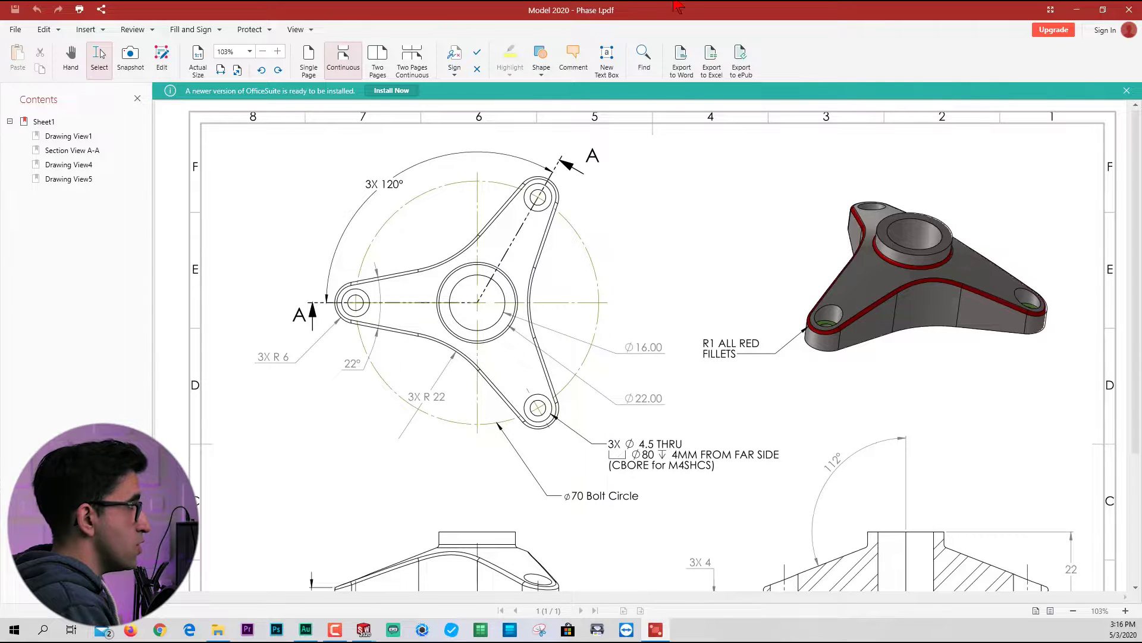
key("alt+Tab")
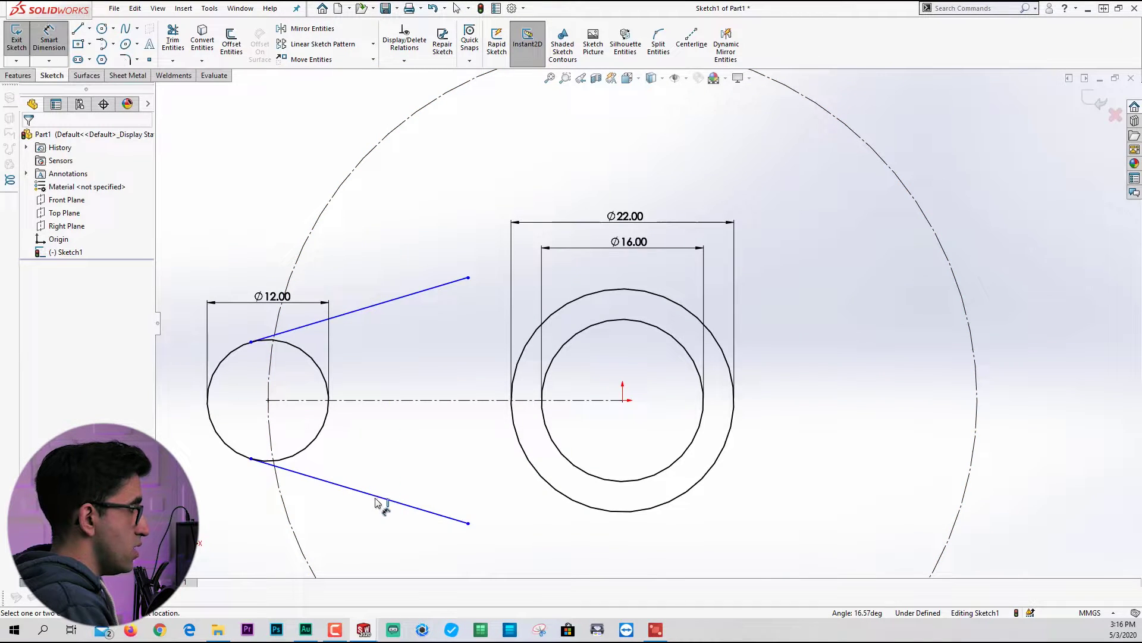
left_click(380, 497)
left_click(384, 304)
left_click(408, 369)
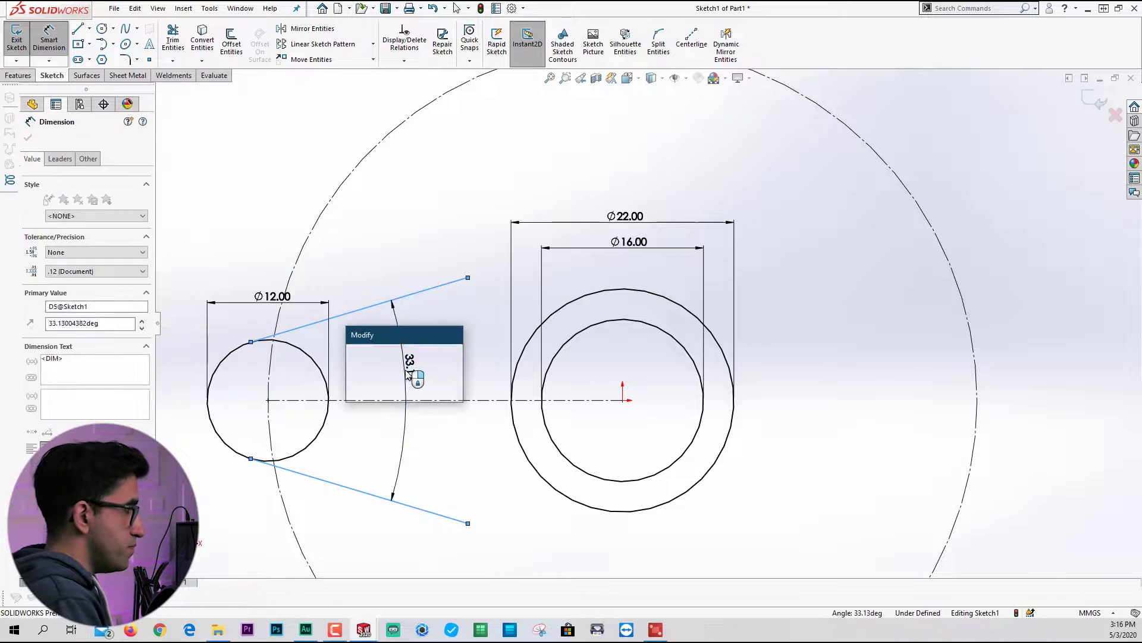
type("22")
key("Return")
scroll(670, 339, "up", 3)
scroll(658, 340, "down", 3)
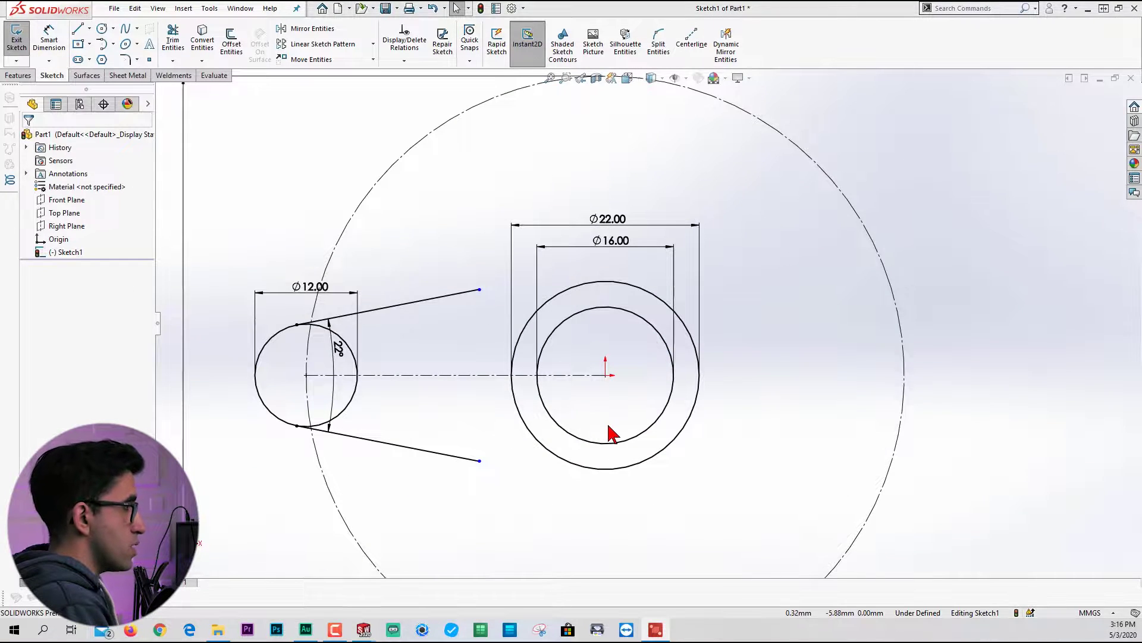
key("alt+Tab")
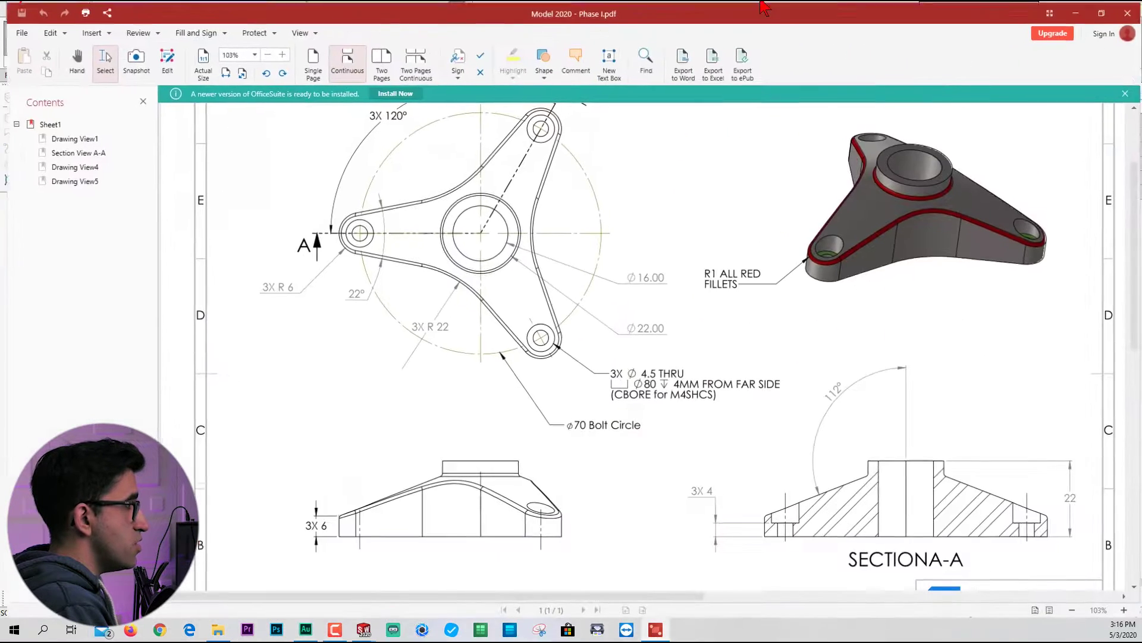
Scroll to the top of the Phase I drawing to check the arm geometry, then return to SOLIDWORKS
scroll(602, 302, "up", 1)
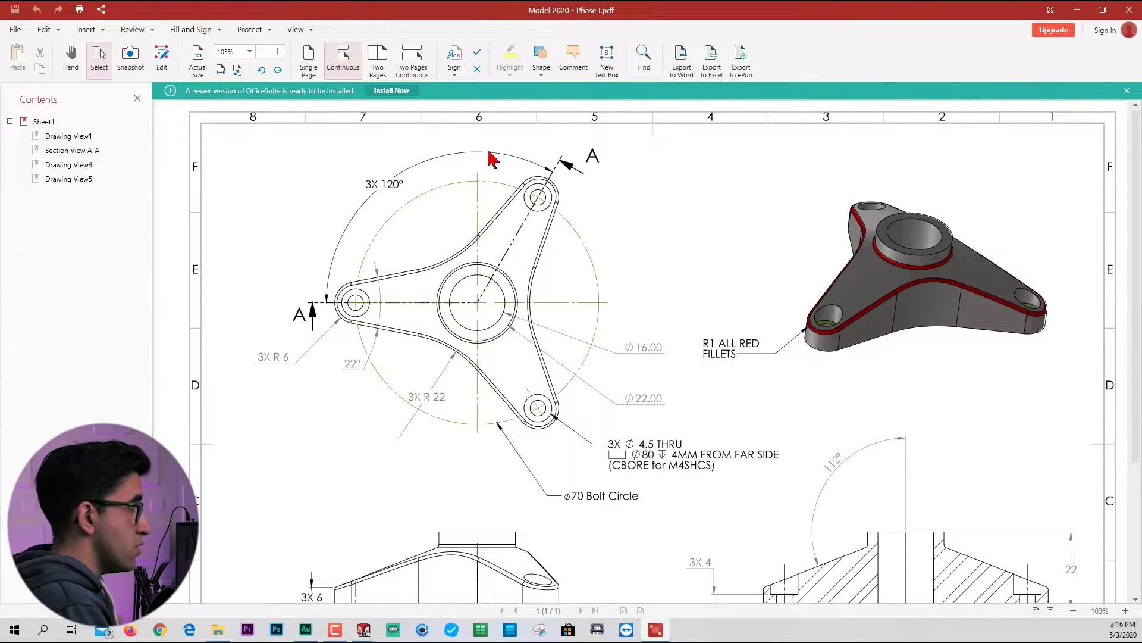
key("alt+Tab")
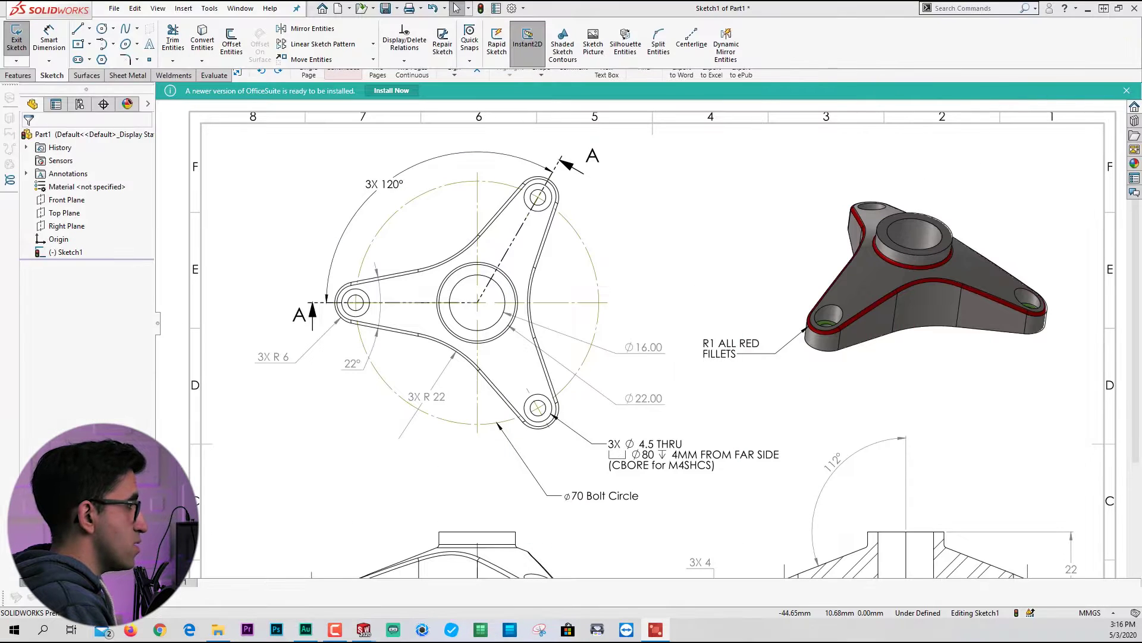
Start Power Trim with 'Keep trimmed entities as construction geometry' enabled
scroll(452, 351, "down", 4)
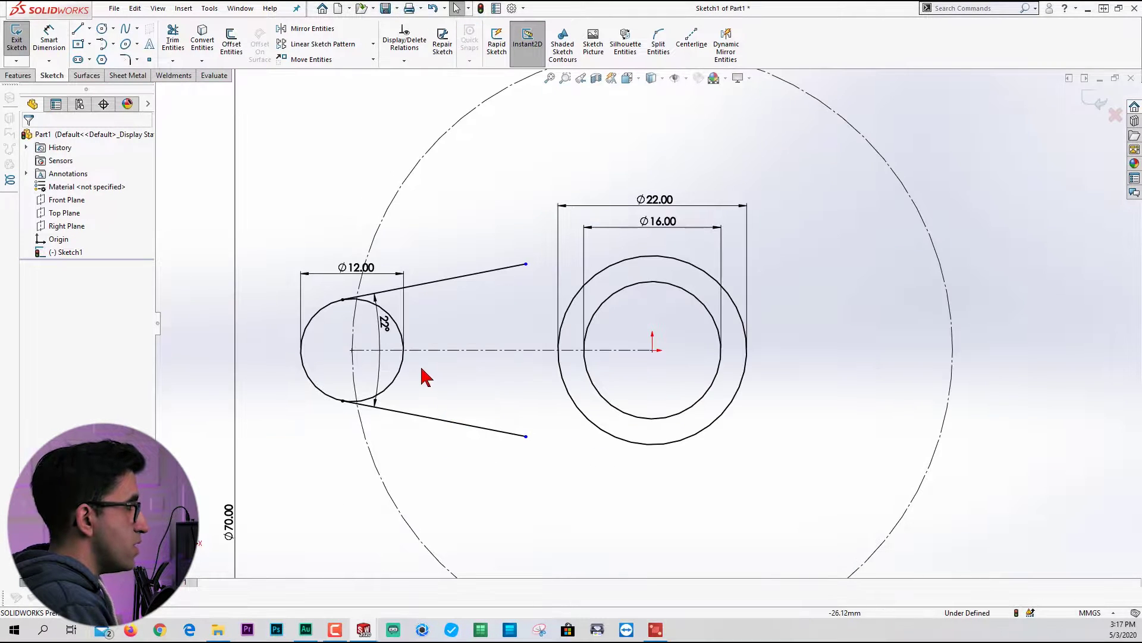
scroll(500, 304, "down", 2)
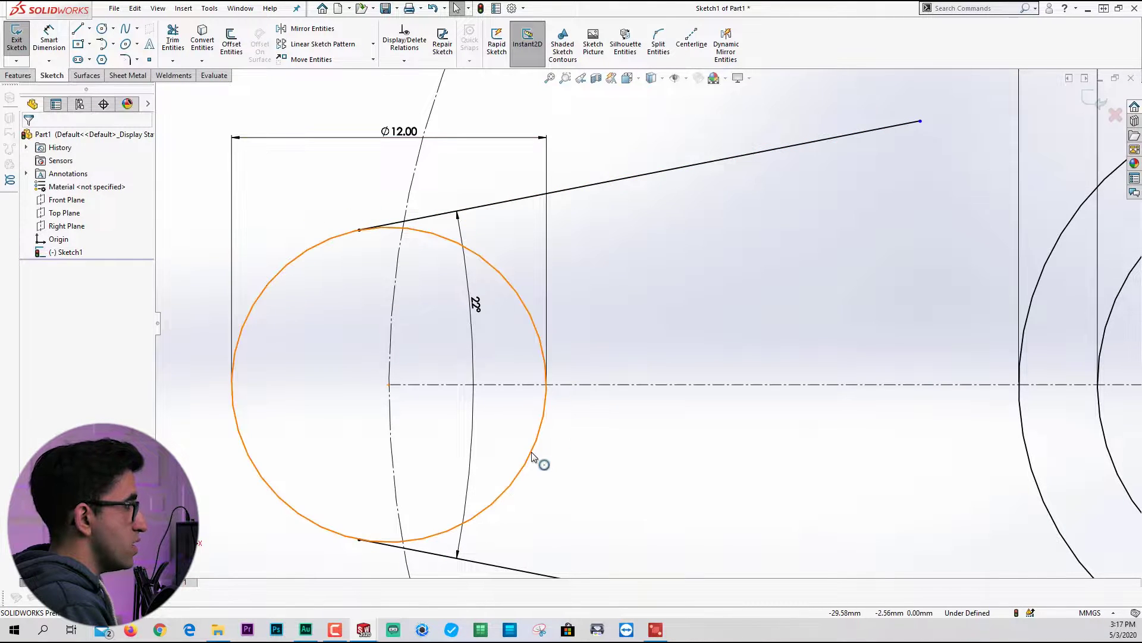
left_click(172, 43)
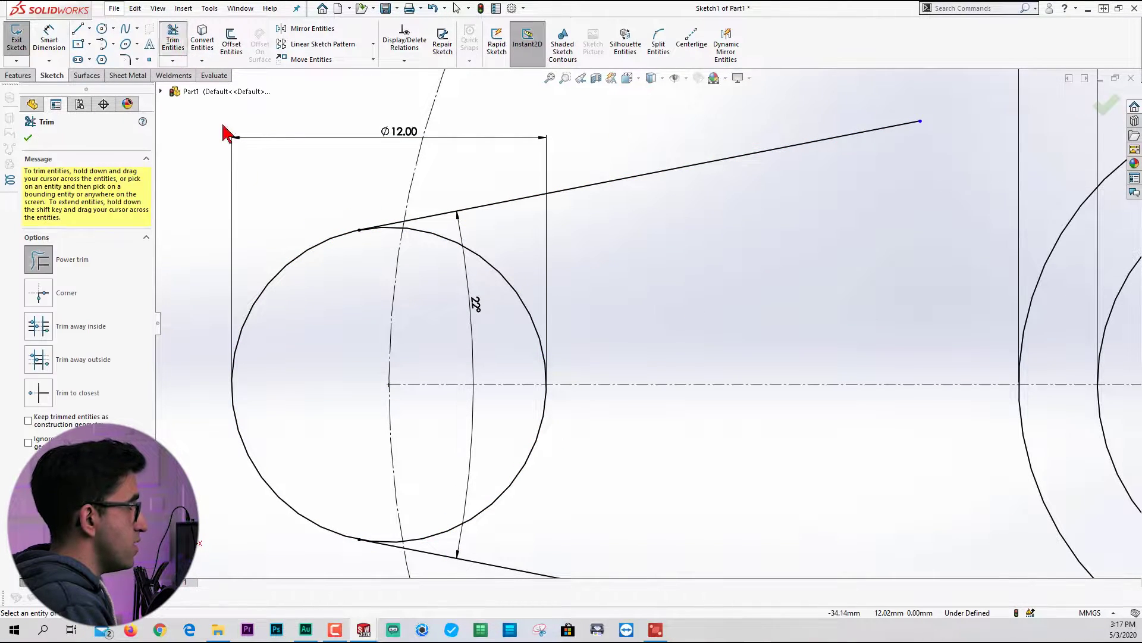
left_click(45, 428)
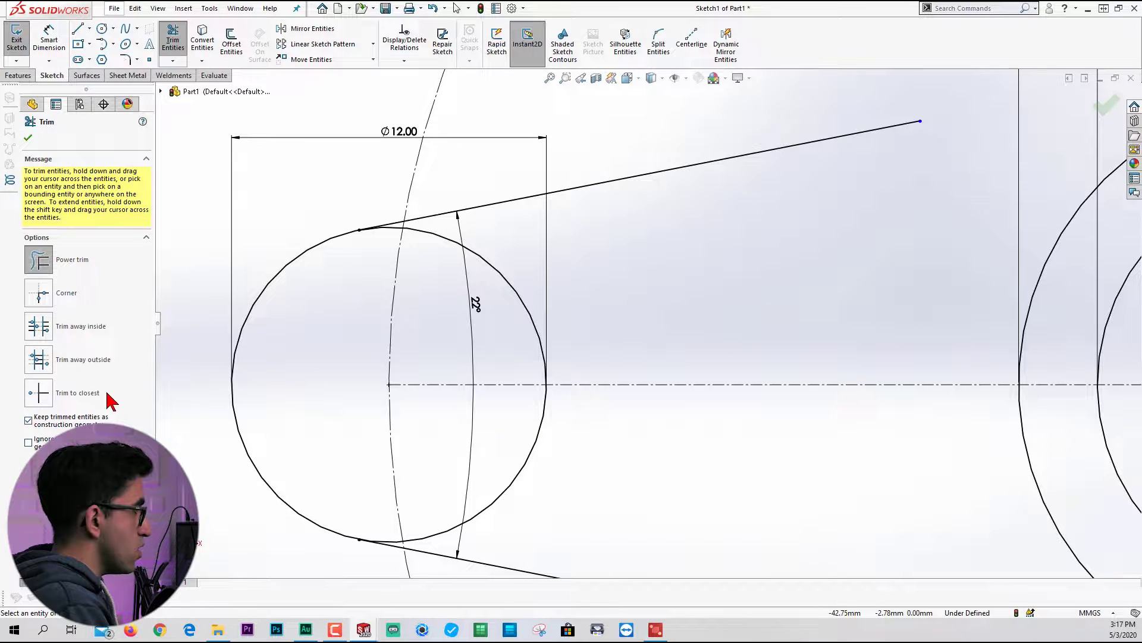
Trim the Ø12 circle's three arcs between the arm lines into construction geometry
left_click(534, 342)
scroll(574, 268, "up", 8)
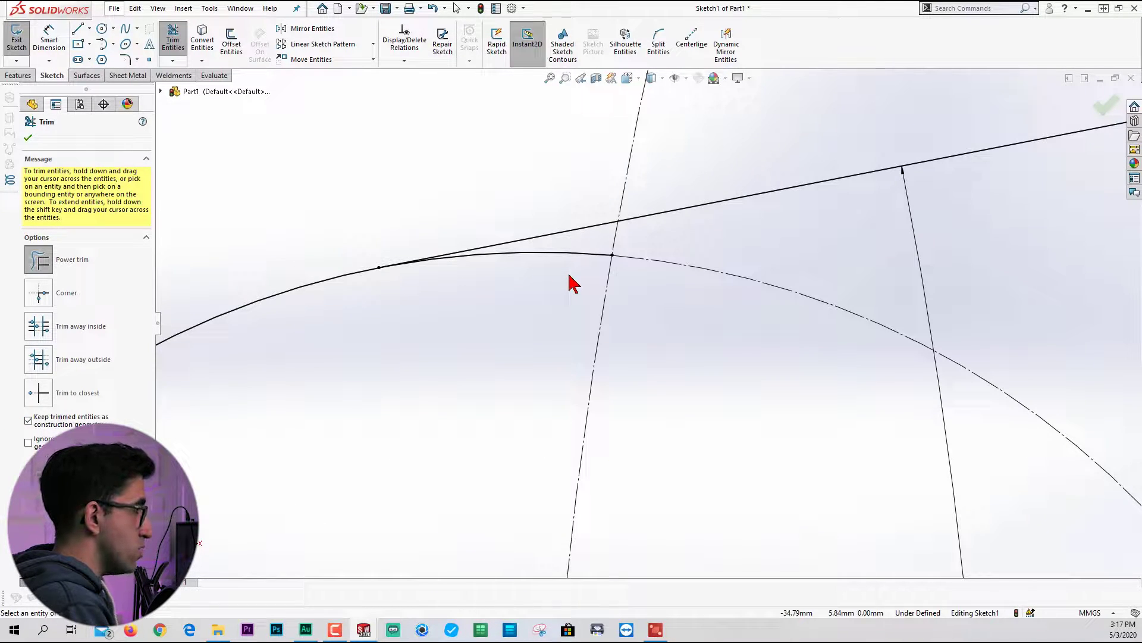
left_click(586, 254)
scroll(553, 357, "up", 6)
scroll(668, 476, "down", 8)
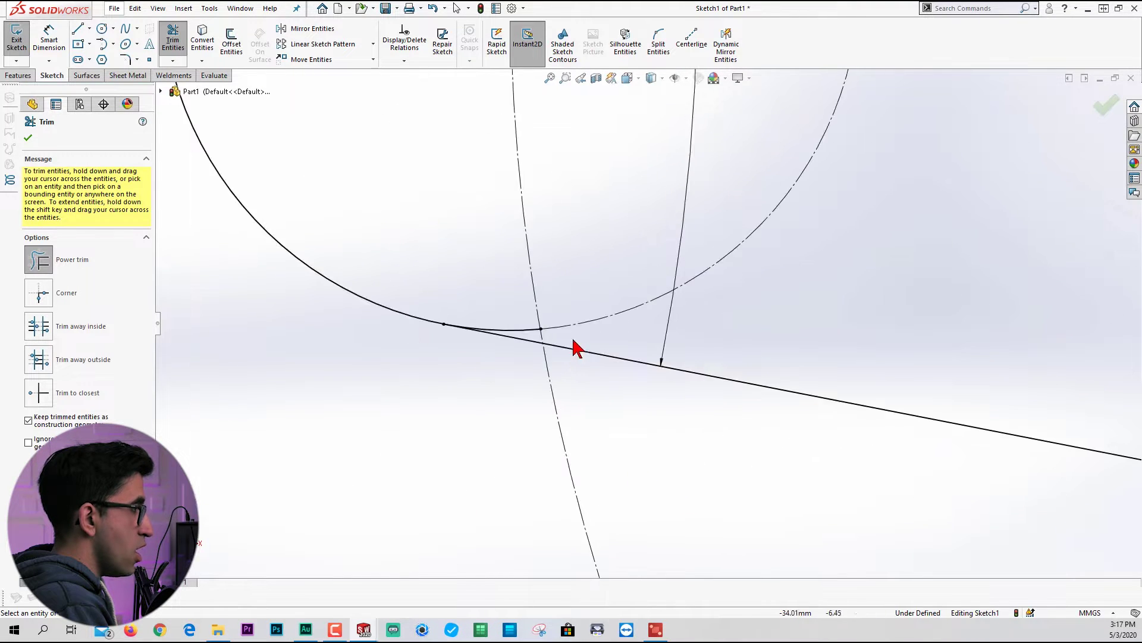
scroll(571, 347, "up", 3)
left_click(508, 317)
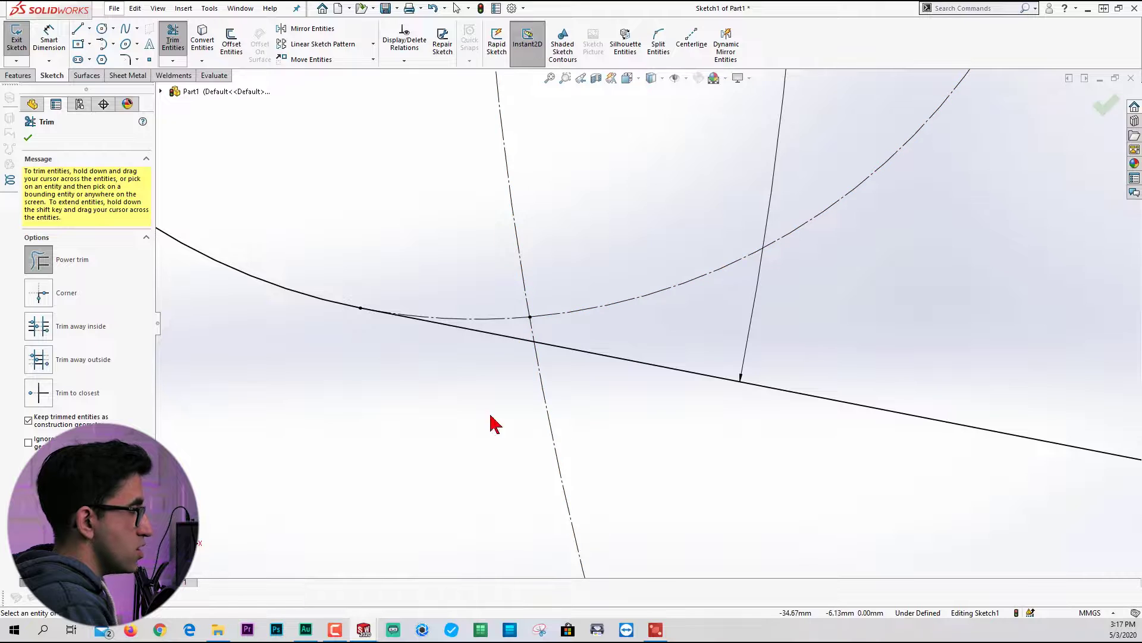
scroll(485, 464, "up", 6)
scroll(721, 331, "down", 2)
key("Escape")
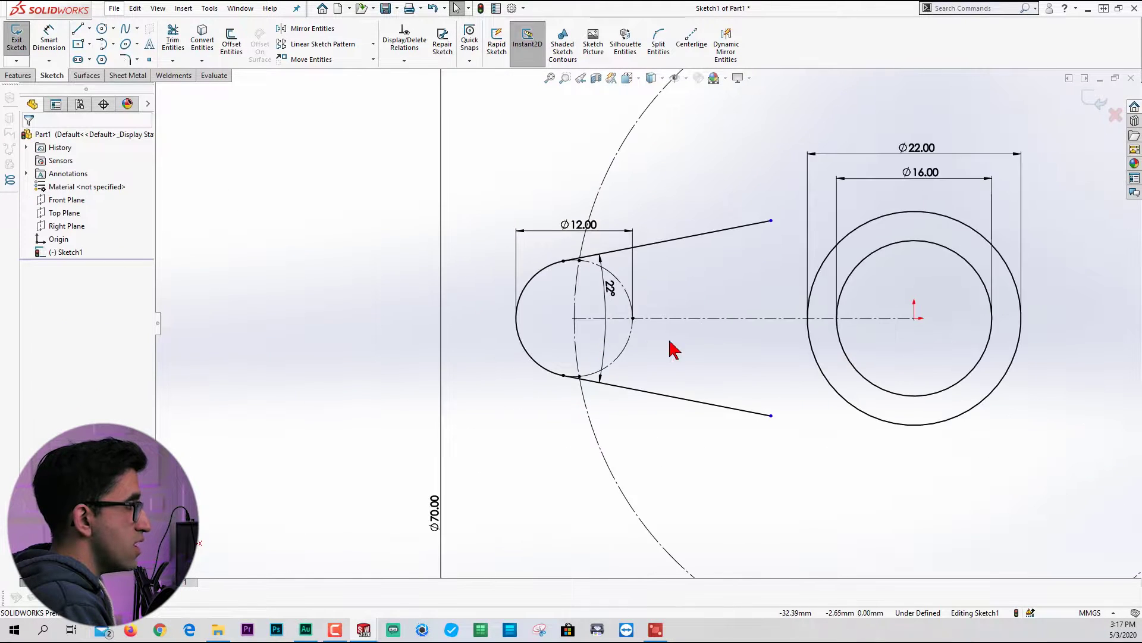
scroll(672, 350, "down", 2)
scroll(714, 345, "up", 2)
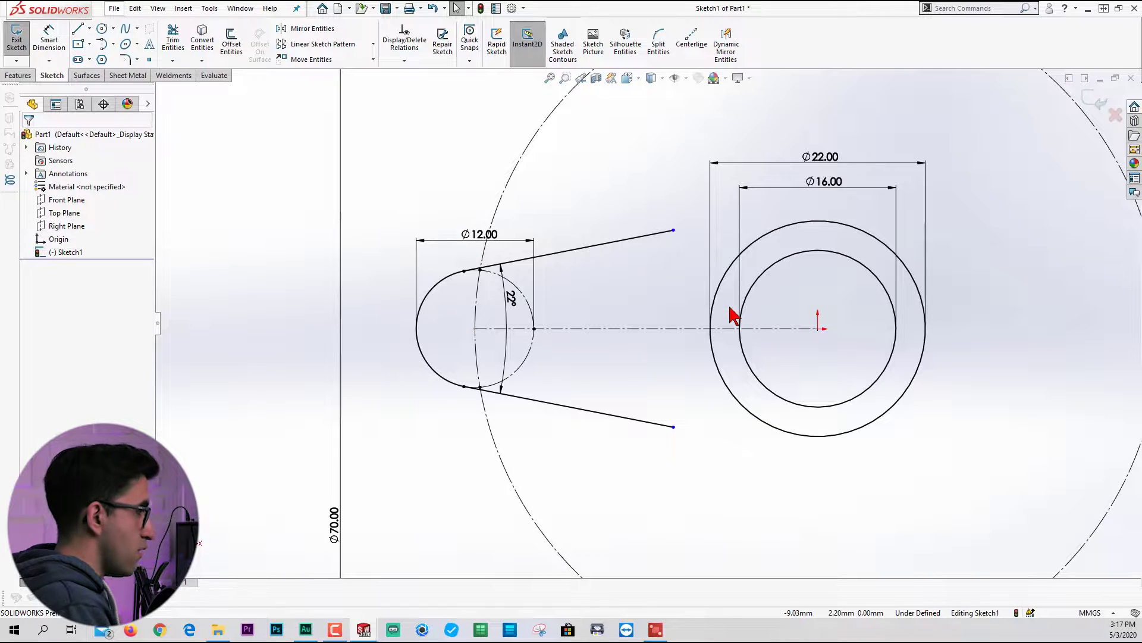
scroll(732, 312, "up", 3)
scroll(743, 295, "down", 1)
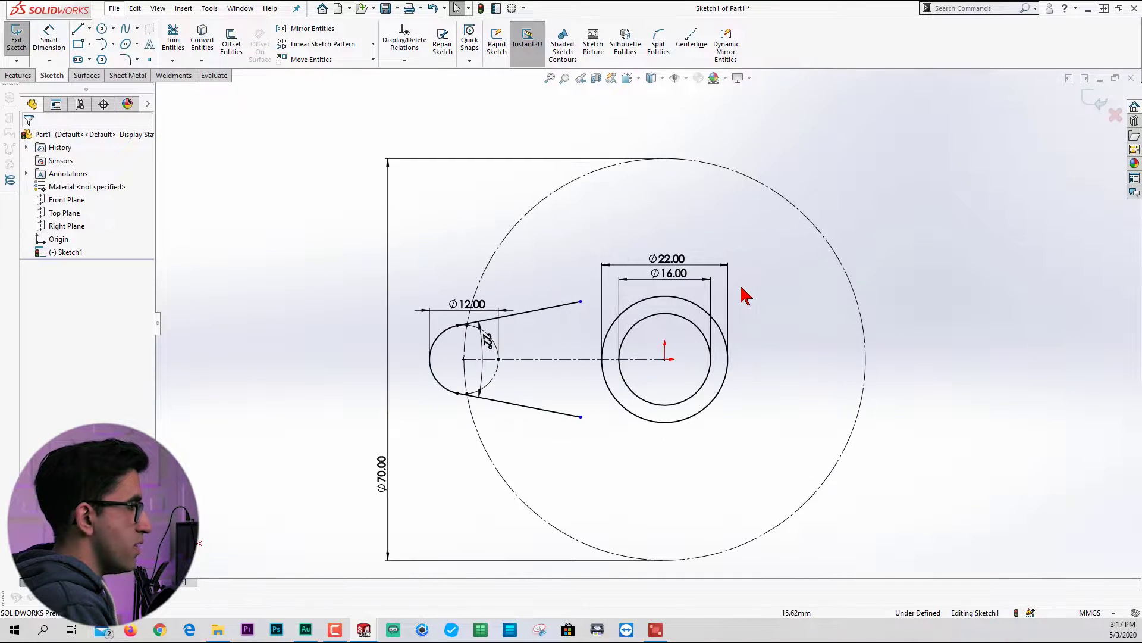
Circular-pattern the arm lines into 3 equally spaced instances over 360° around the origin
left_click(373, 45)
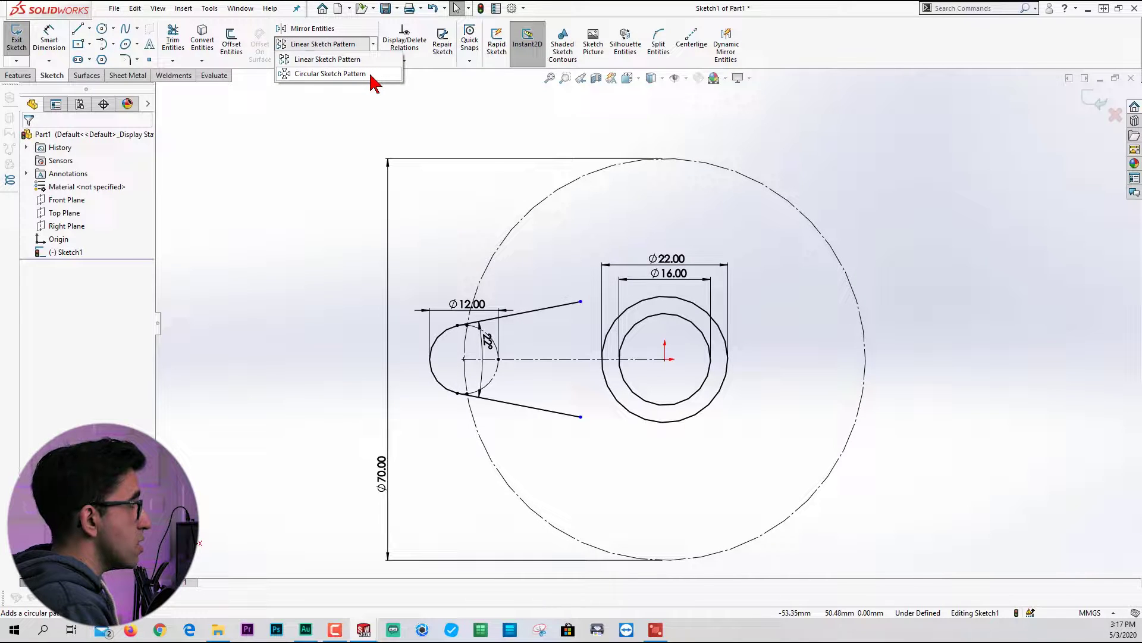
left_click(330, 74)
left_click(78, 384)
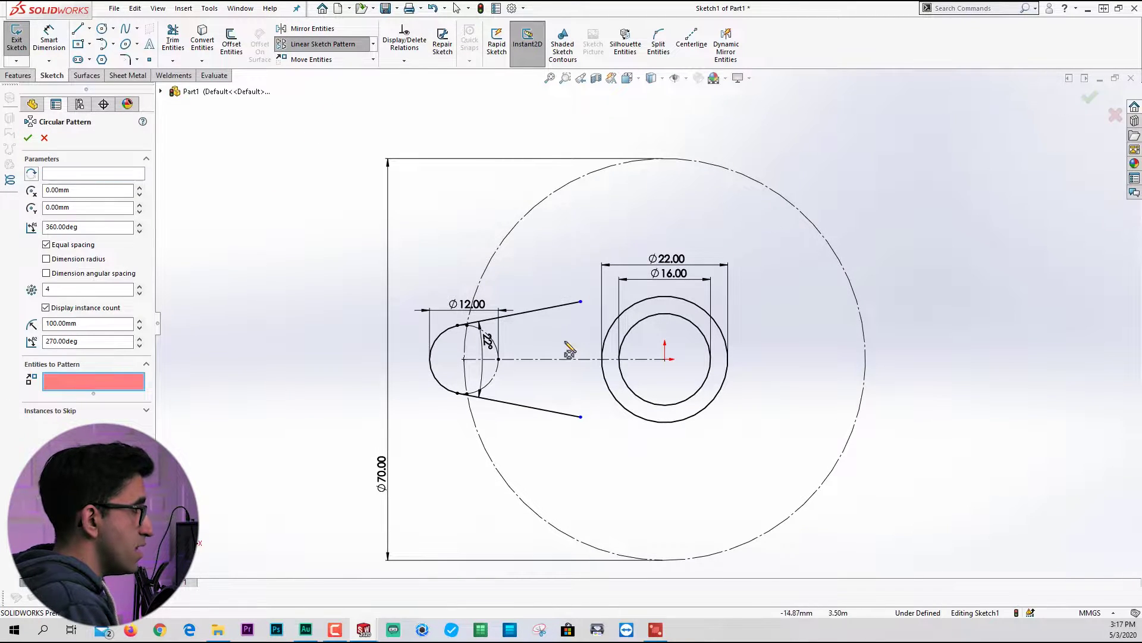
scroll(554, 357, "down", 3)
left_click(533, 238)
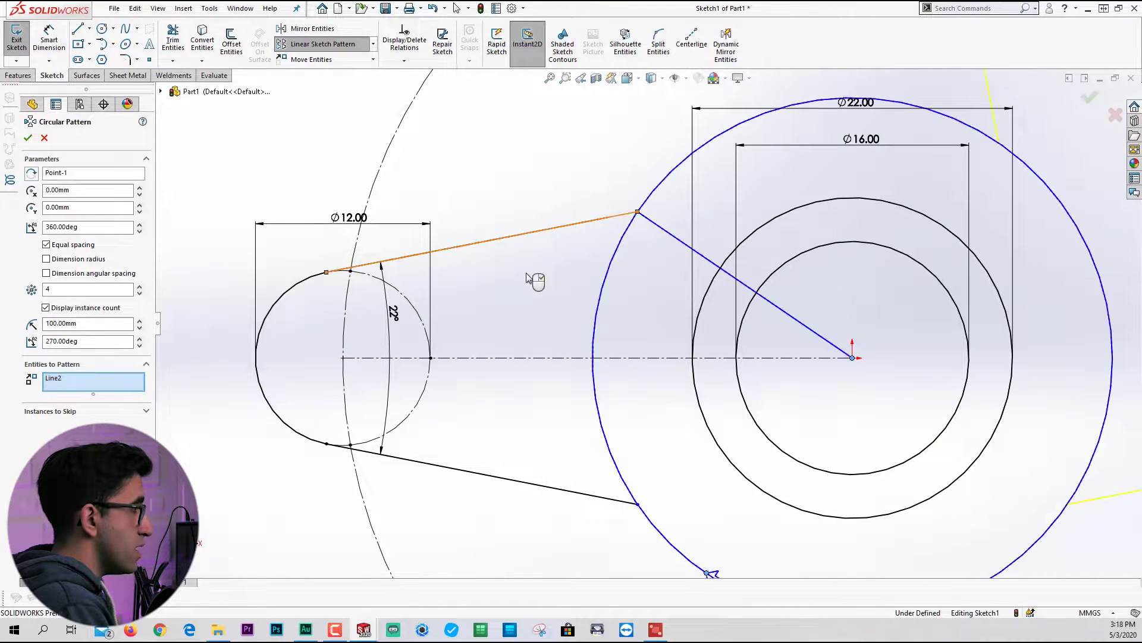
left_click(434, 464)
scroll(316, 279, "up", 5)
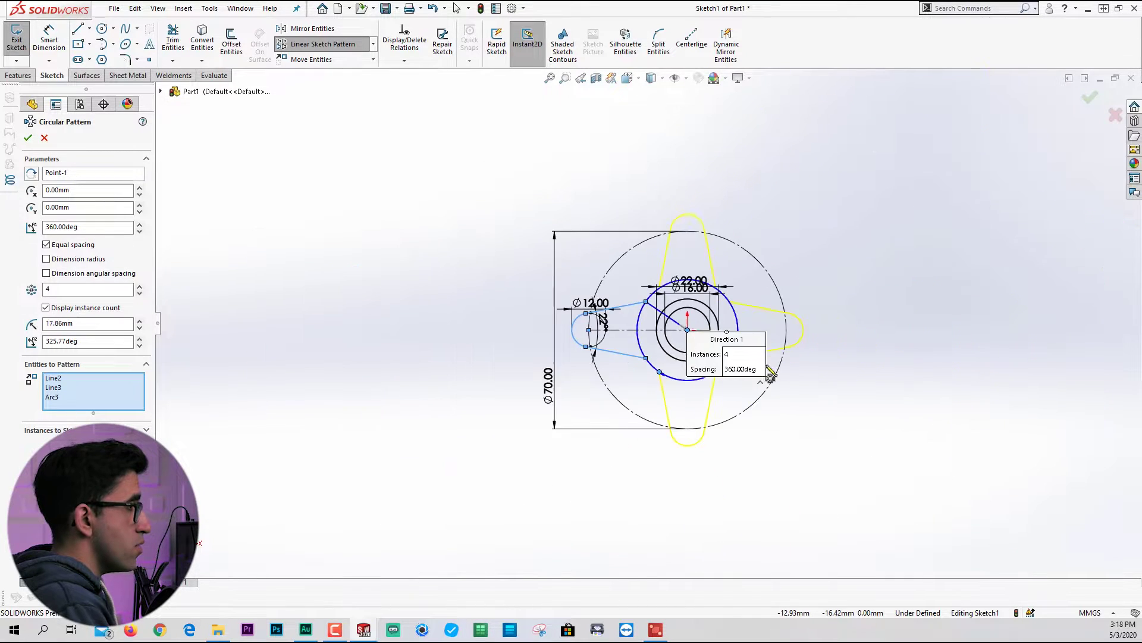
left_click(140, 292)
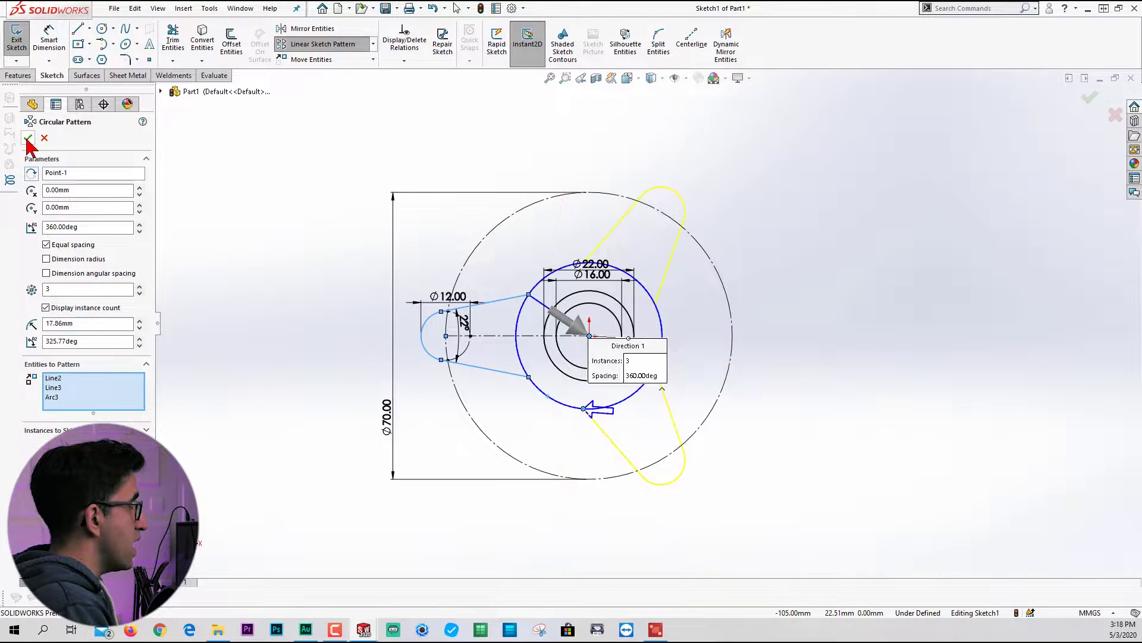
key("Return")
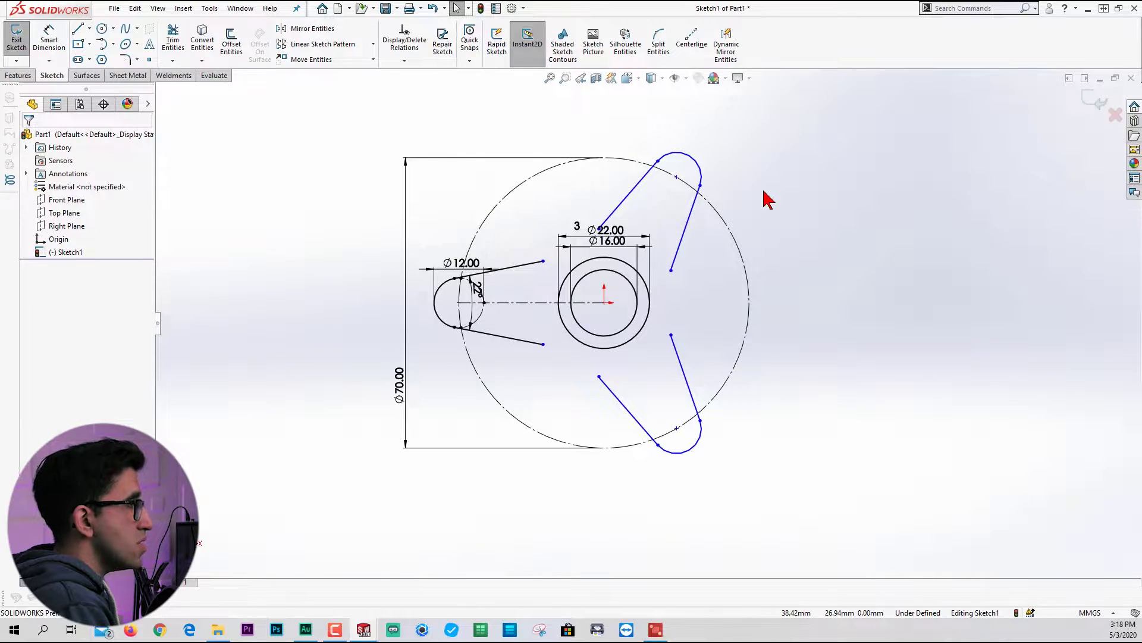
Draw a centerline from the origin to the upper slot's arc centre
scroll(756, 205, "down", 2)
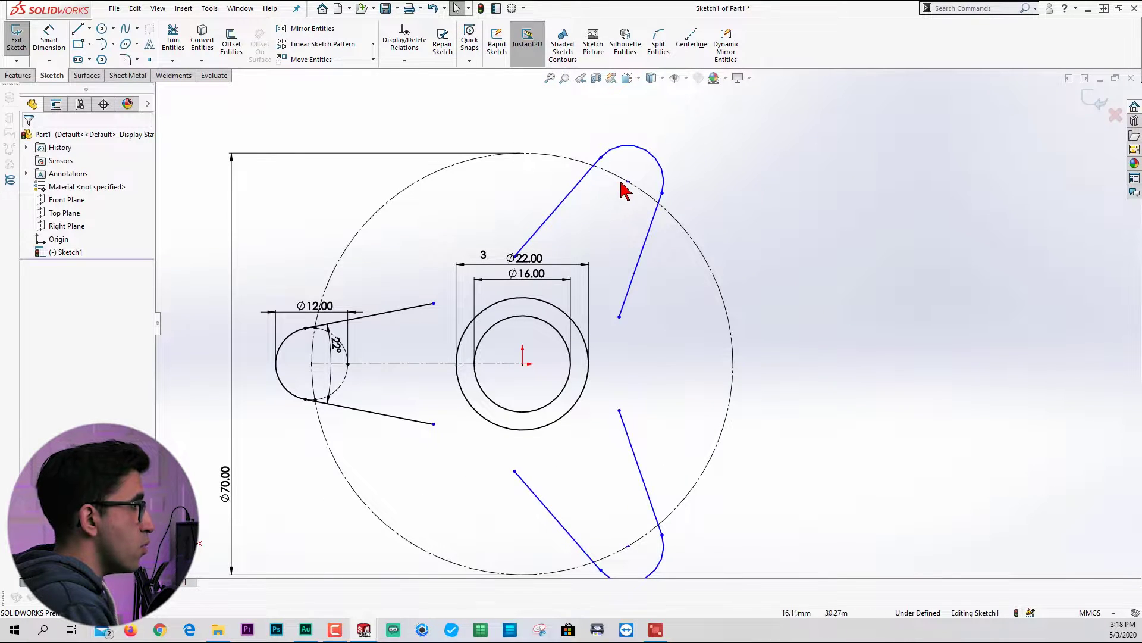
left_click_drag(628, 181, 634, 185)
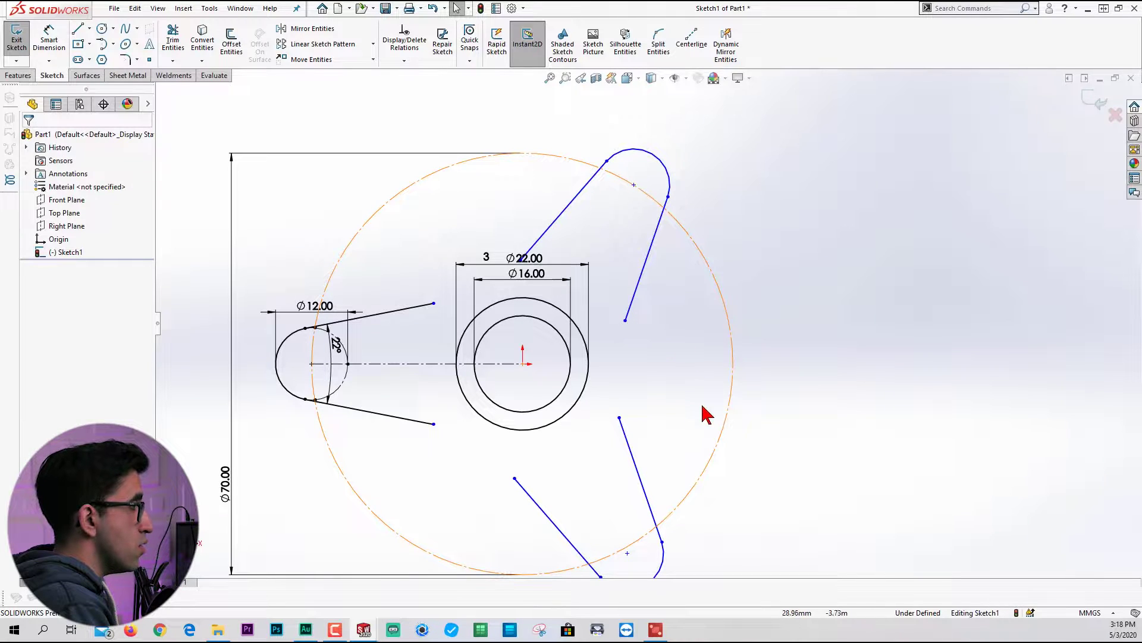
left_click(692, 39)
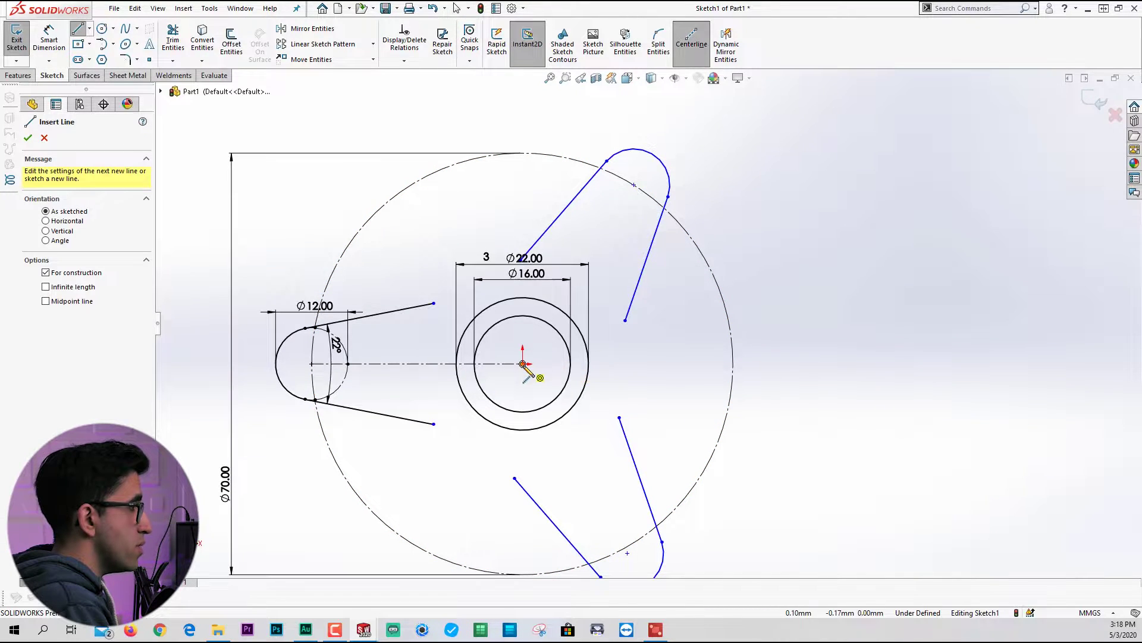
mouse_move(523, 363)
left_mouse_down()
mouse_move(607, 276)
mouse_move(634, 185)
left_mouse_up()
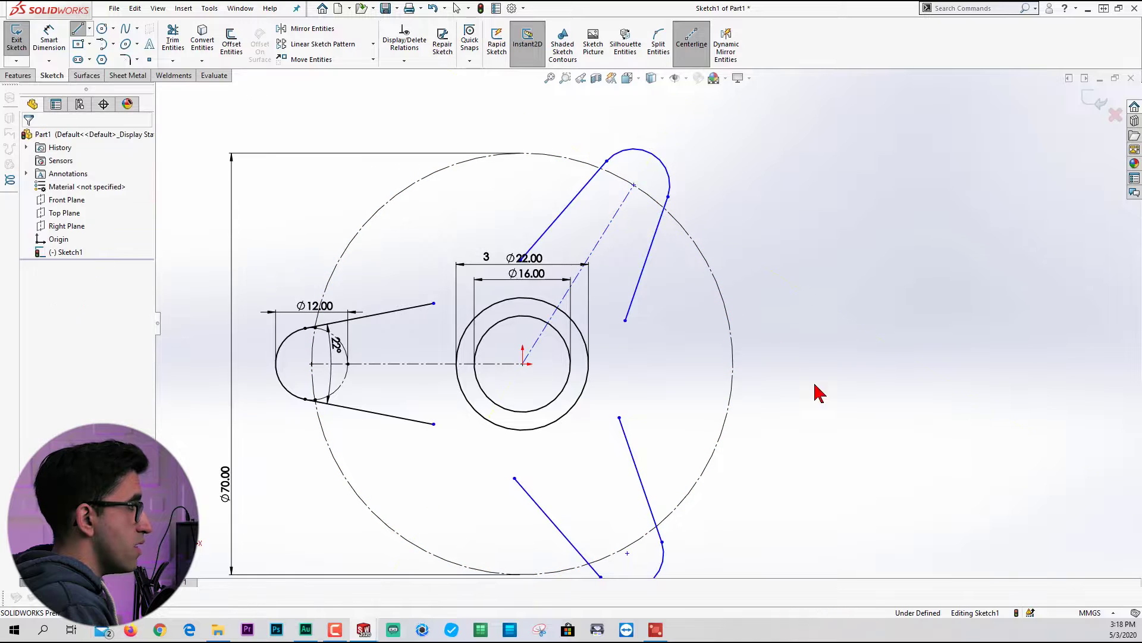
key("Escape")
Dimension the new centerline 120° from the horizontal centerline
key("d")
left_click(592, 254)
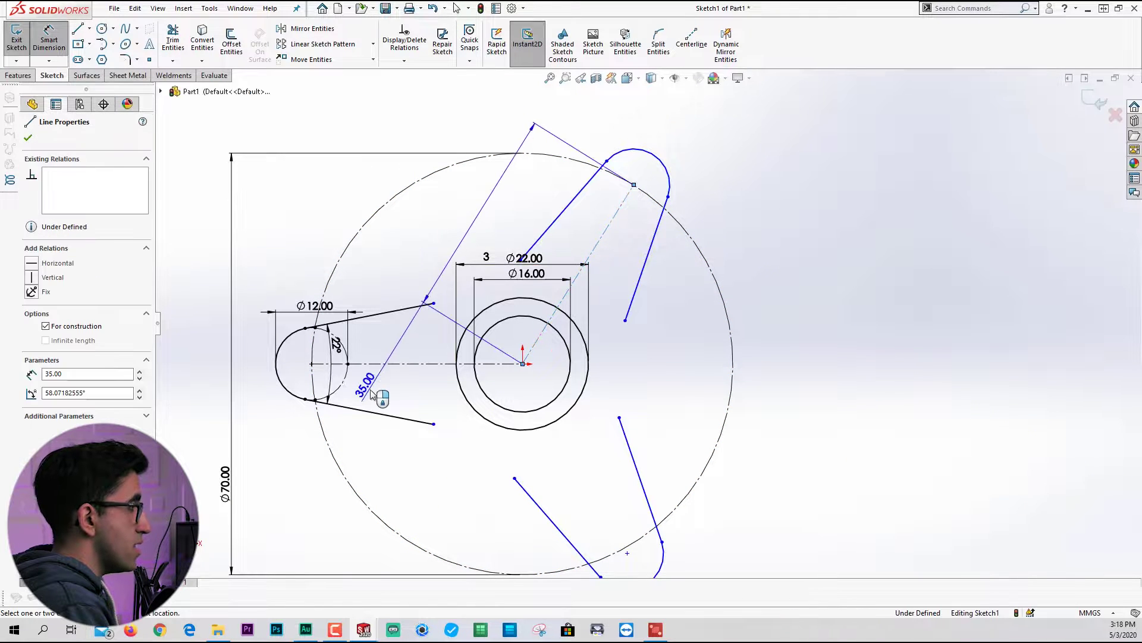
left_click(392, 365)
left_click(369, 116)
type("120")
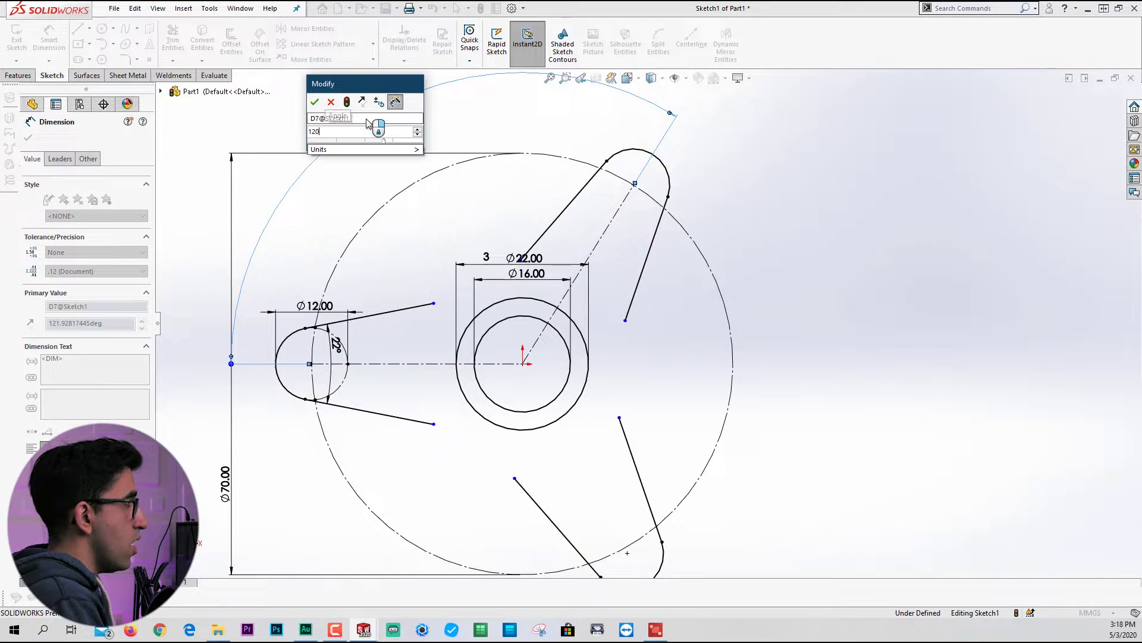
key("Return")
key("Escape")
scroll(638, 352, "down", 2)
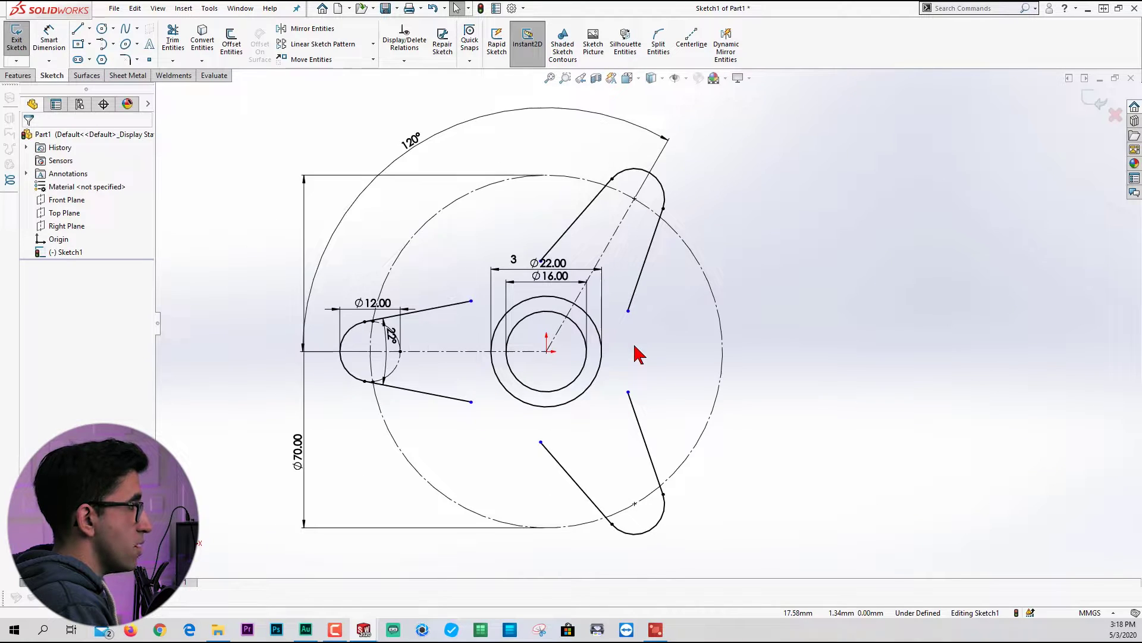
scroll(619, 317, "down", 2)
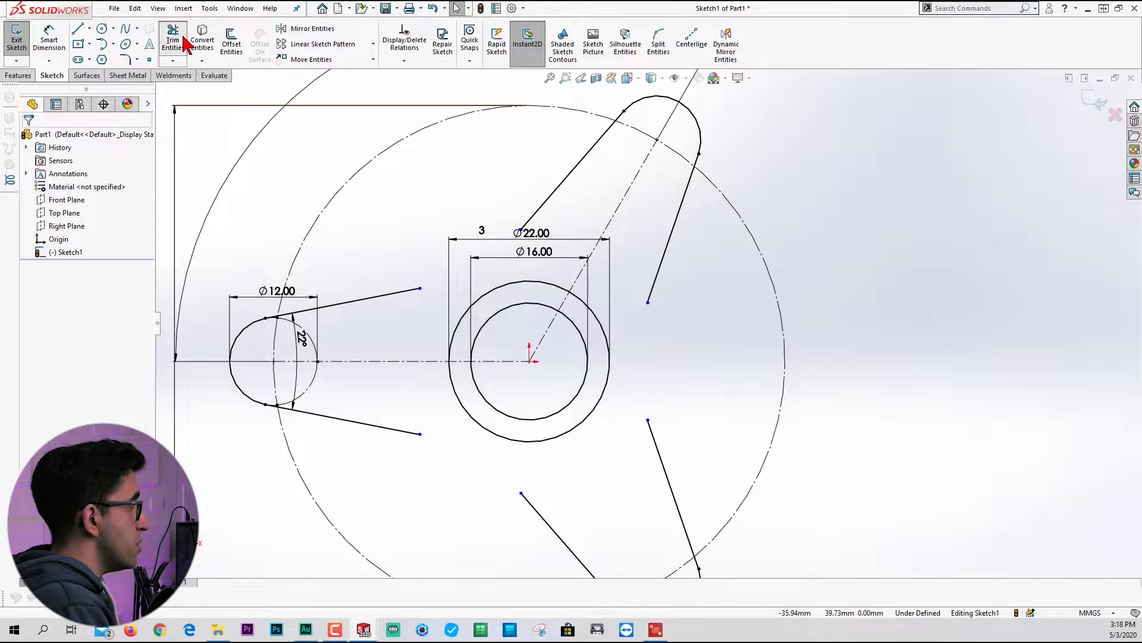
Extend the upper, right and lower arm lines with power trim so neighbouring arms meet
left_click(173, 40)
left_click_drag(420, 288, 559, 260)
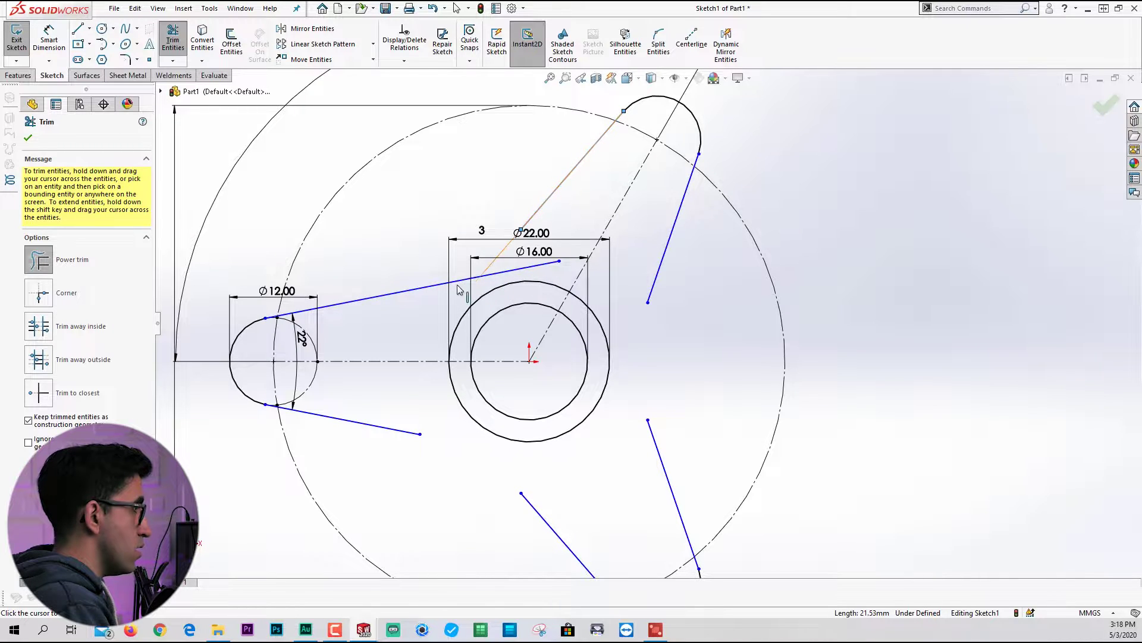
left_click_drag(441, 309, 442, 309)
left_click_drag(656, 289, 615, 321)
left_click_drag(522, 495, 444, 404)
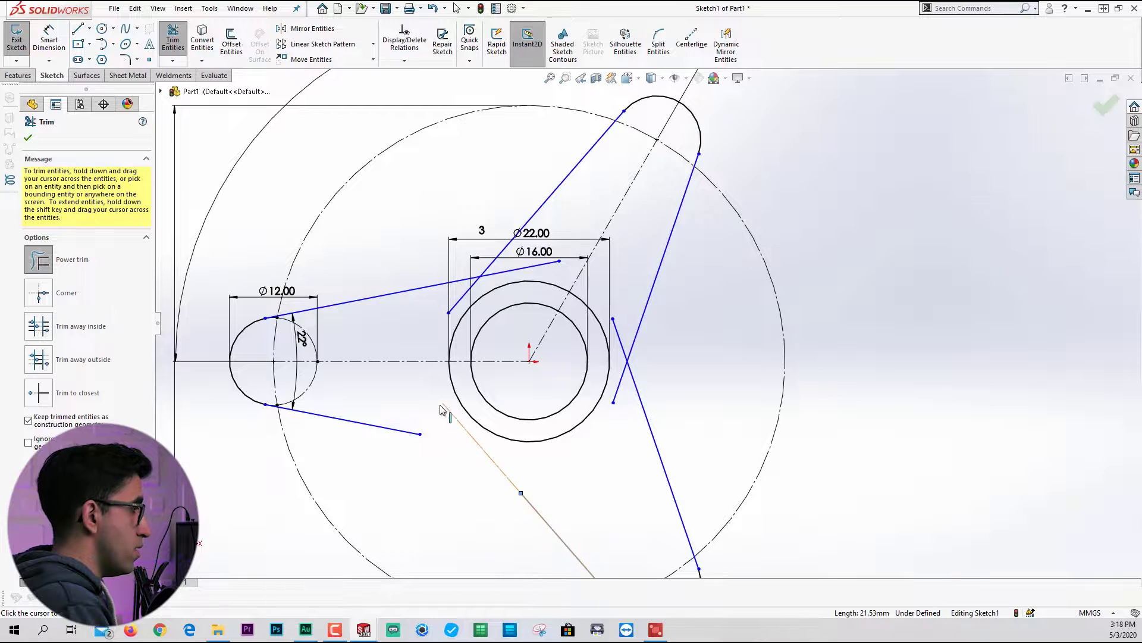
left_click_drag(391, 436, 554, 472)
key("Escape")
scroll(554, 471, "up", 3)
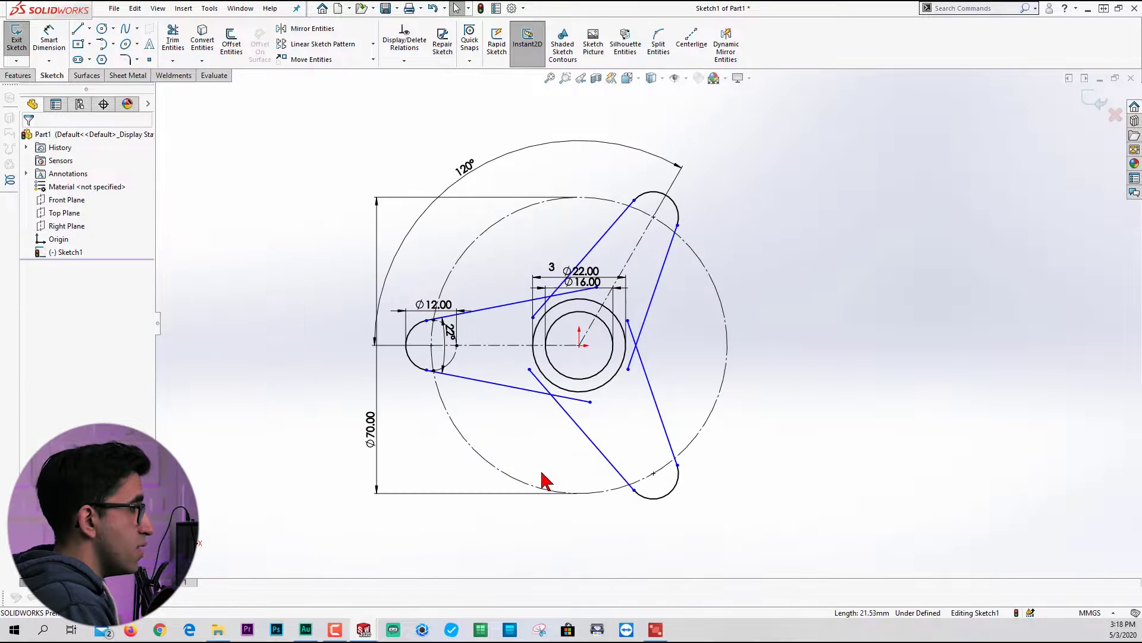
scroll(705, 408, "down", 2)
scroll(549, 341, "down", 2)
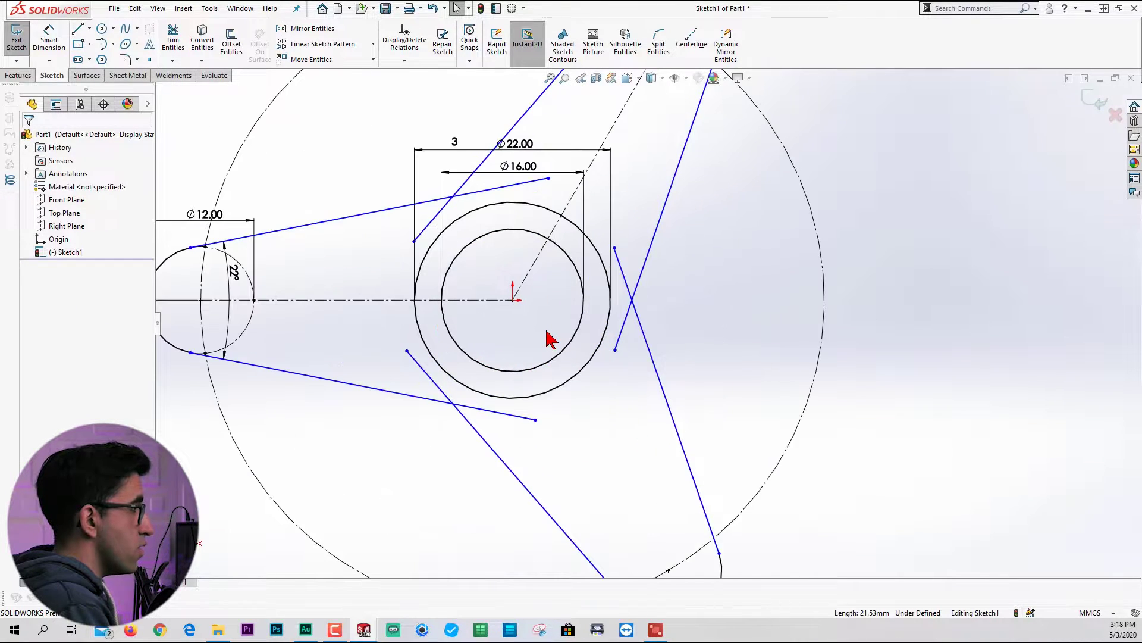
Make the left arm's two tangent-line endpoints symmetric about the horizontal centerline, then check the PDF
left_click(535, 419)
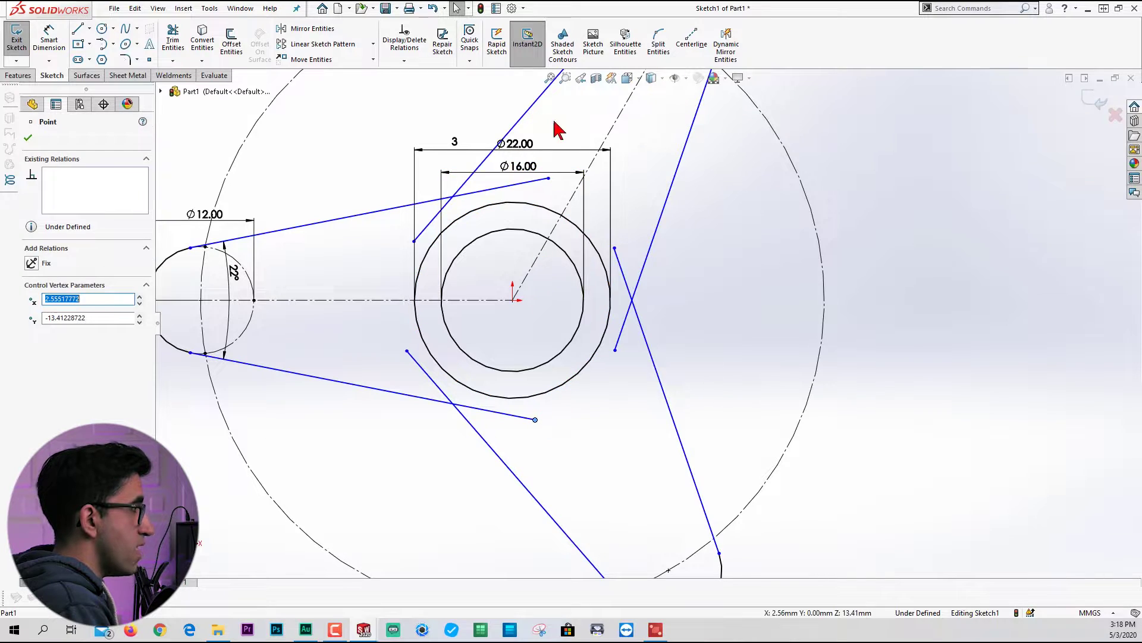
left_click(548, 179, "ctrl")
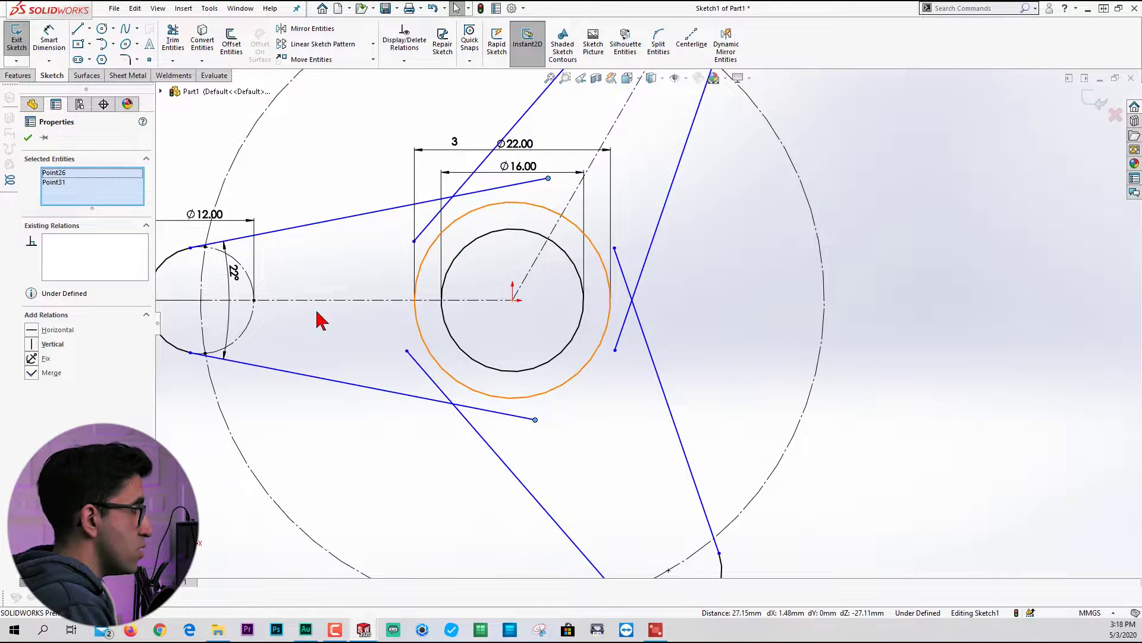
left_click(482, 301)
left_click(31, 329)
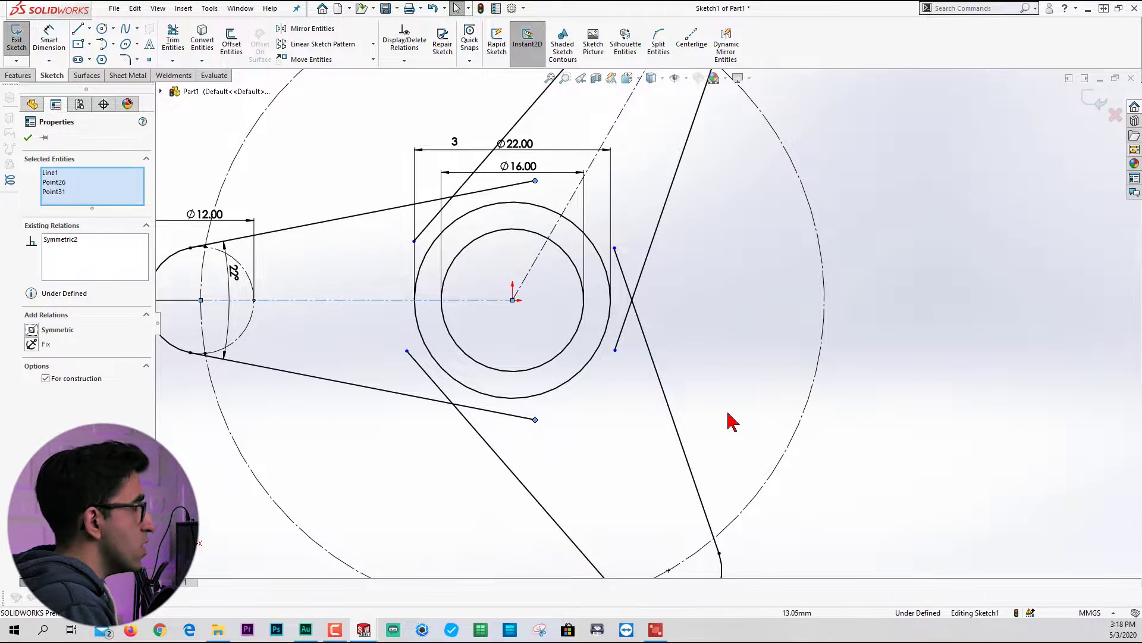
left_click(632, 426)
scroll(642, 288, "up", 3)
scroll(597, 333, "down", 4)
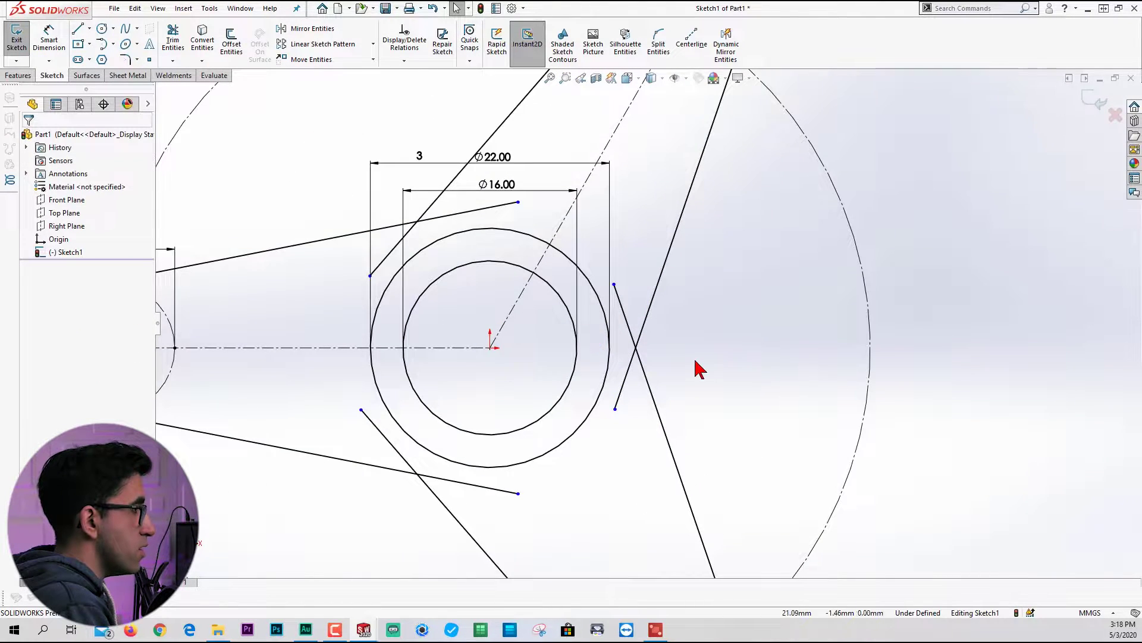
scroll(678, 363, "up", 1)
key("alt+Tab")
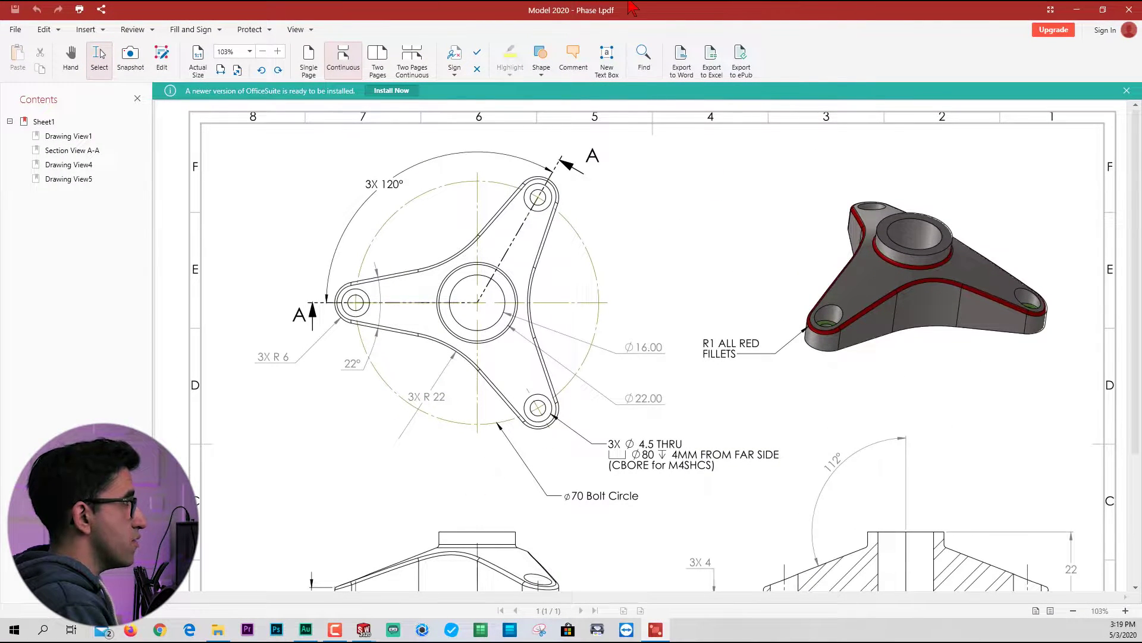
key("alt+Tab")
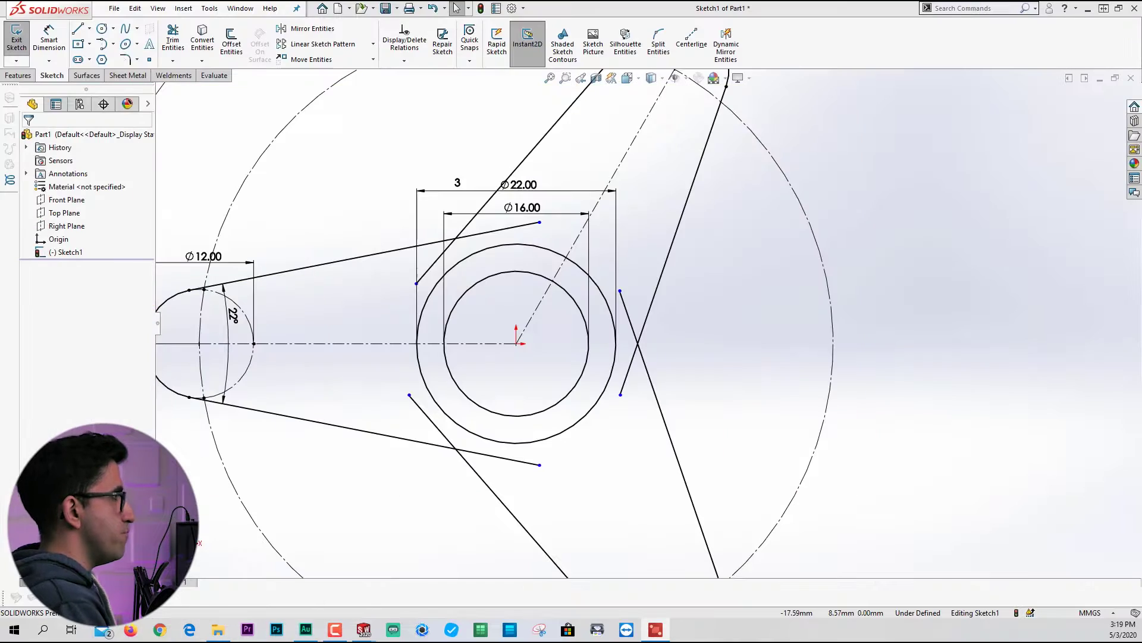
Add sketch fillets at the two corners between the right, lower and upper arms
left_click(126, 59)
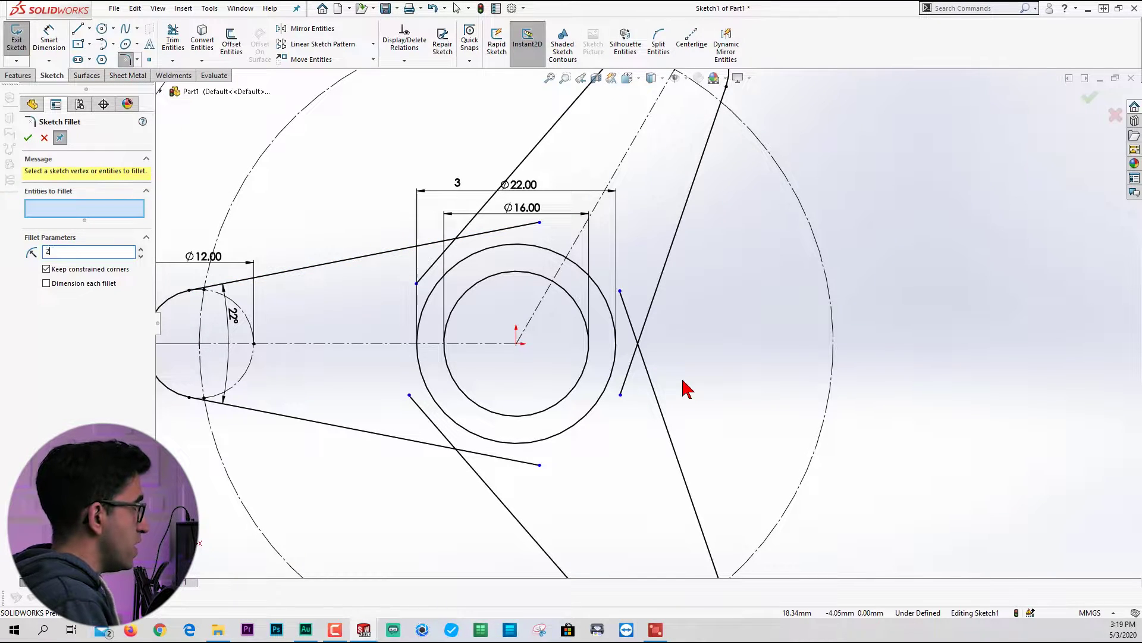
left_click(649, 366)
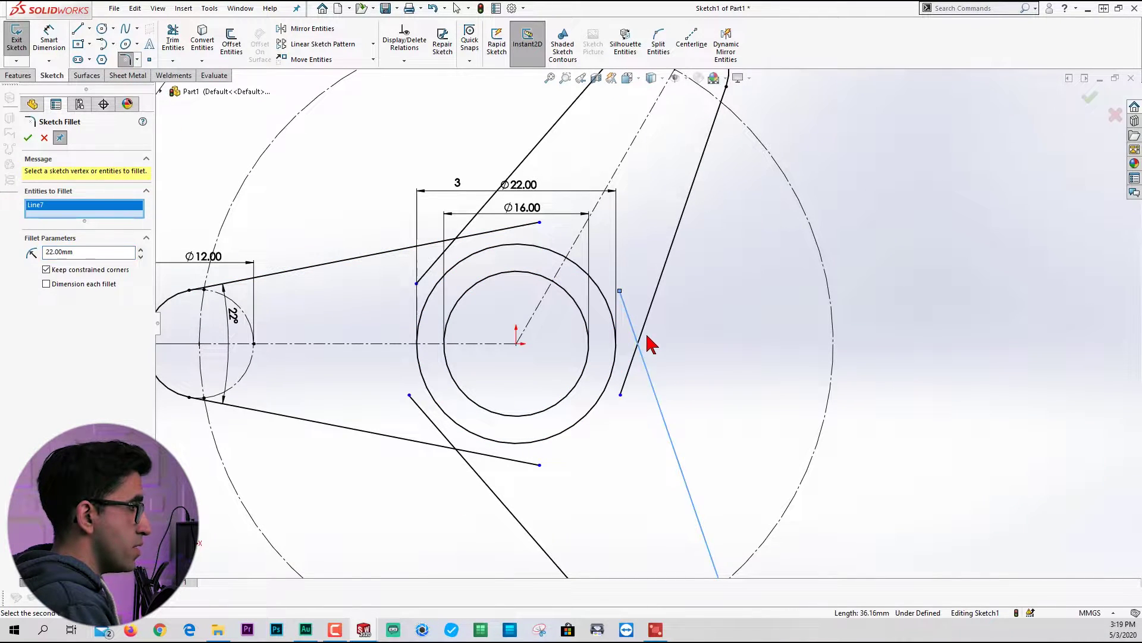
left_click(484, 482)
left_click(620, 307)
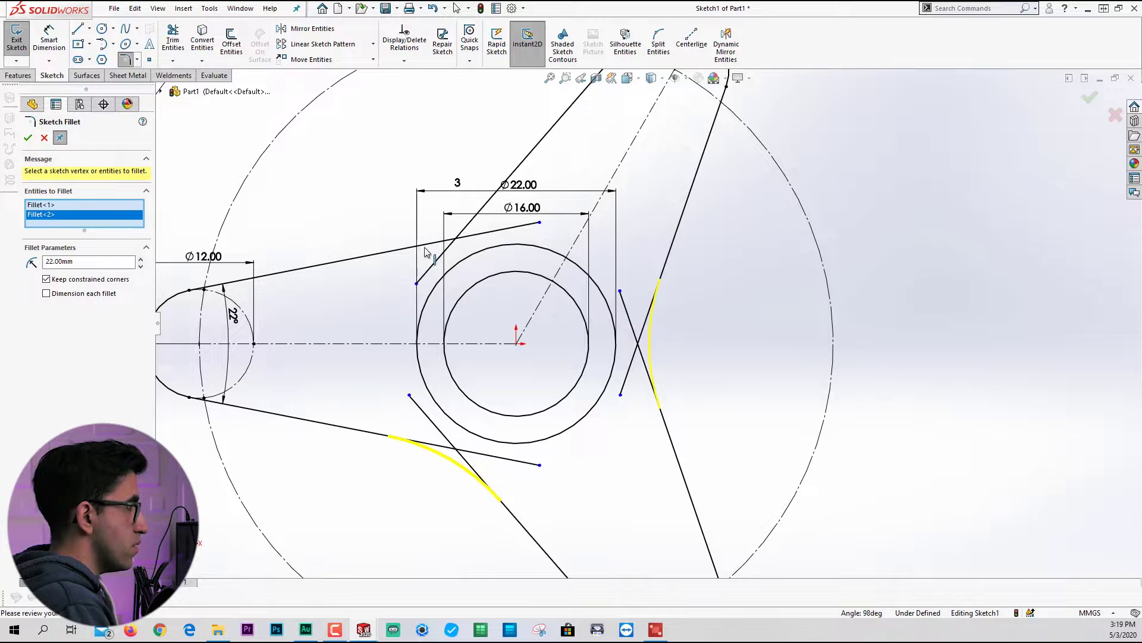
left_click(428, 244)
left_click(484, 196)
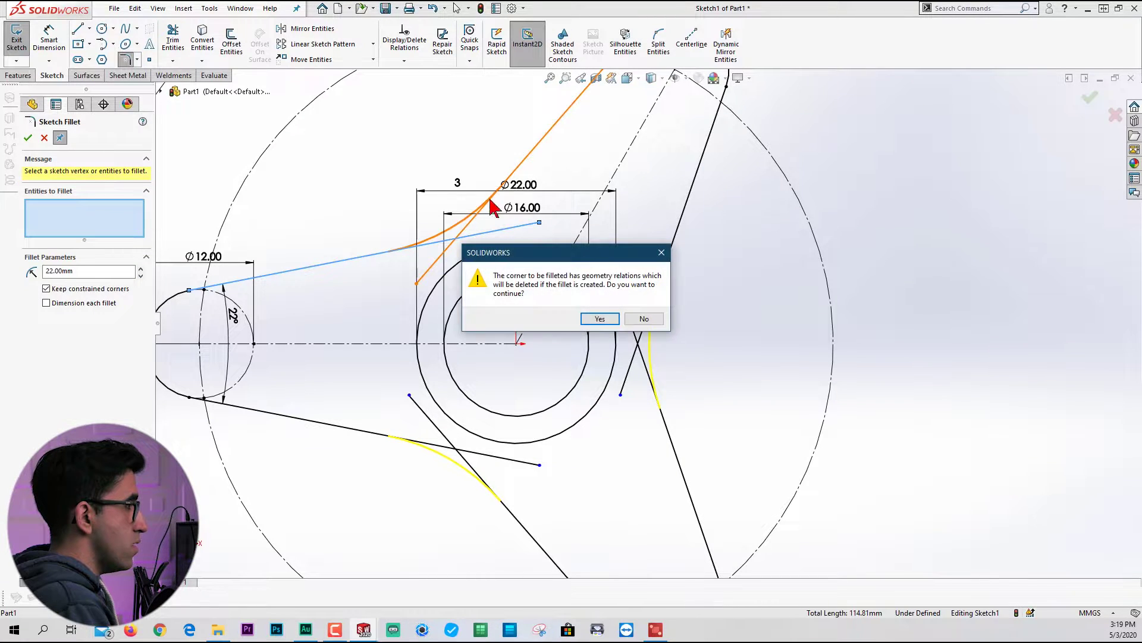
left_click(598, 320)
scroll(598, 322, "up", 3)
left_click(28, 138)
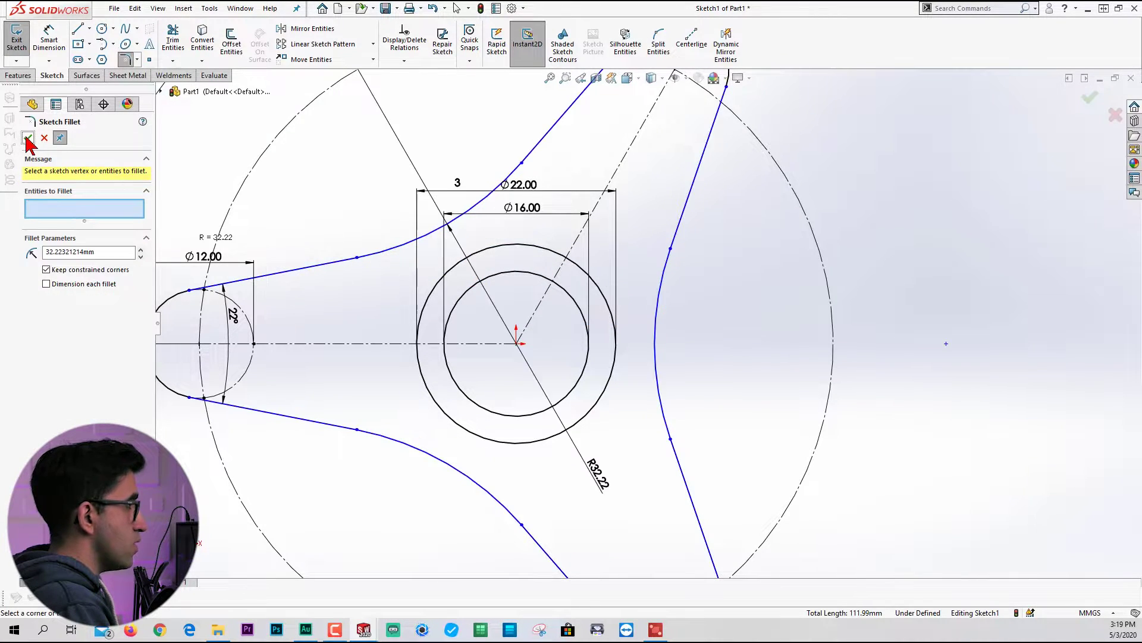
key("Escape")
scroll(697, 291, "down", 2)
scroll(684, 285, "down", 2)
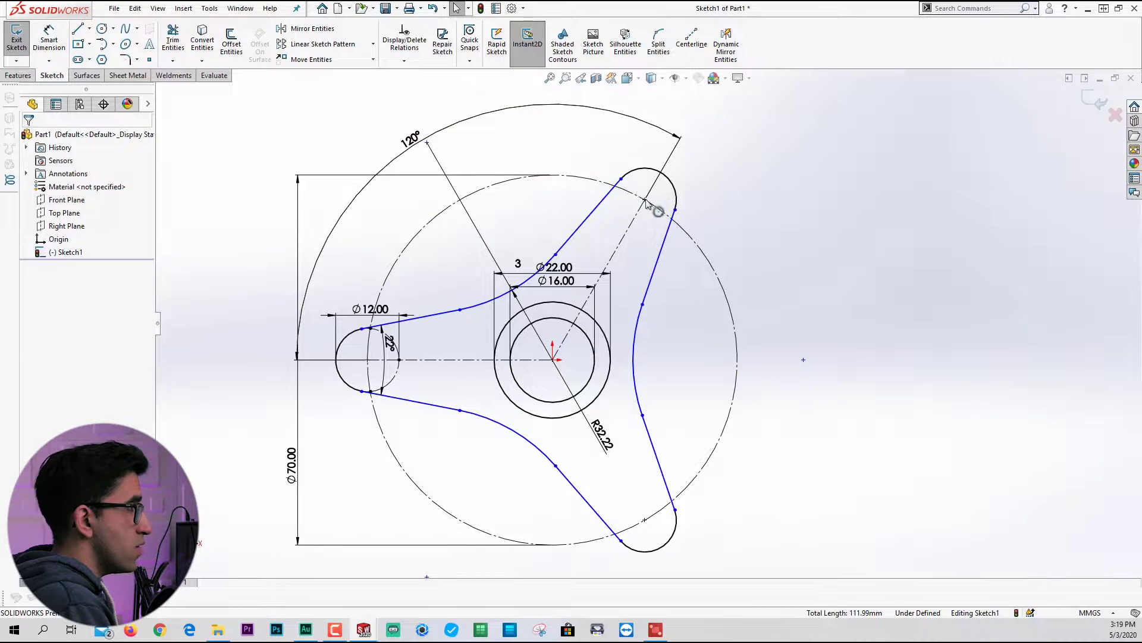
Drag the slot end point to test whether it is fixed, then return it to the circle
left_click_drag(646, 201, 666, 226)
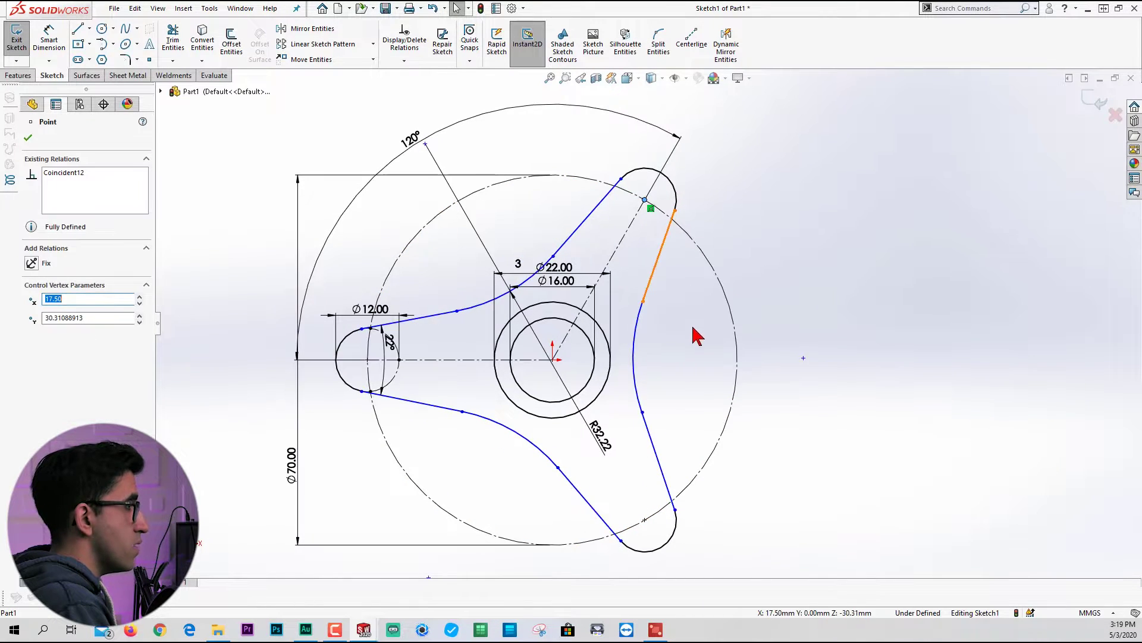
left_click(643, 347)
left_click(653, 331)
scroll(708, 378, "down", 2)
Align the lower and upper curve points vertically to fully define Sketch1, fit it, and exit
left_click(409, 418)
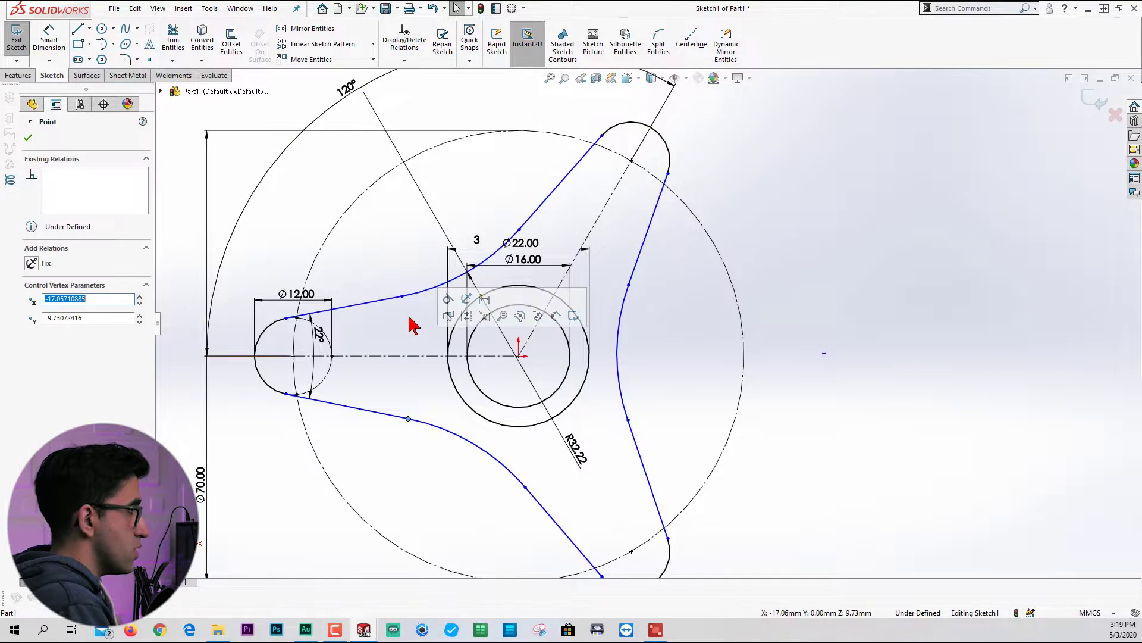
left_click(402, 295, "ctrl")
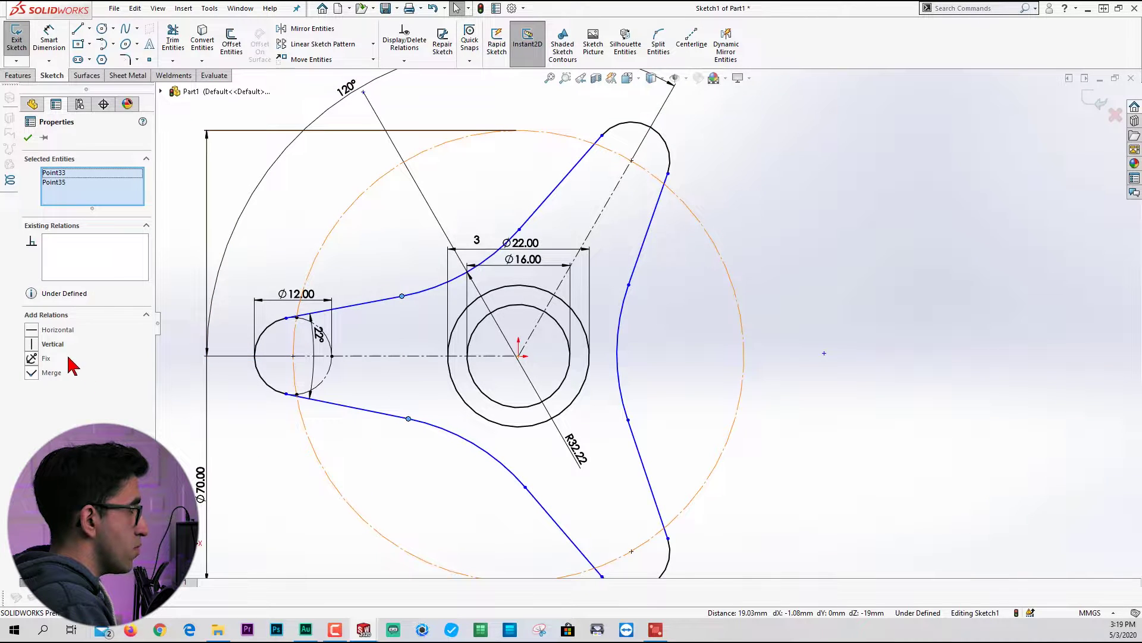
left_click(31, 348)
left_click(283, 517)
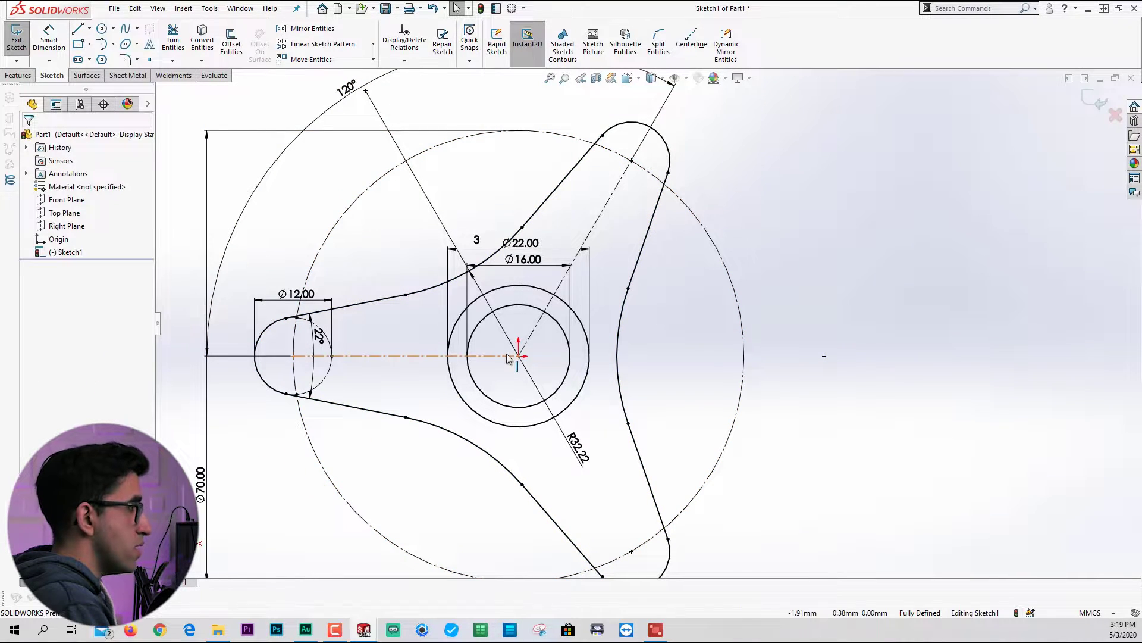
key("f")
scroll(673, 333, "up", 3)
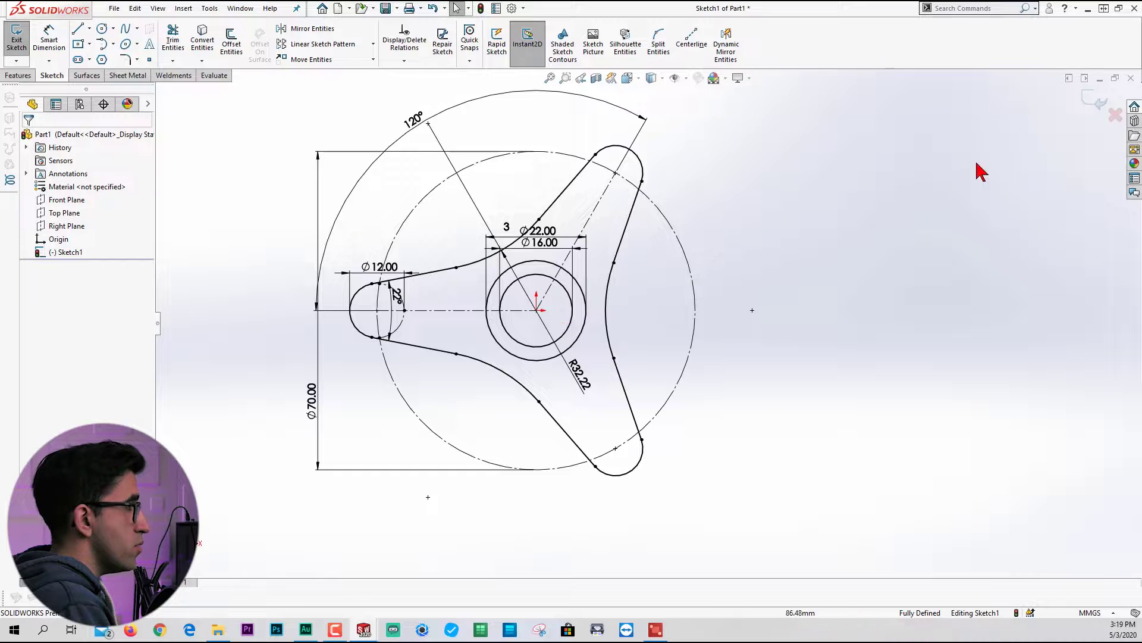
key("f")
left_click(1095, 101)
Review the top view and Section A-A of the Model 2020 - Phase I PDF drawing
key("alt+Tab")
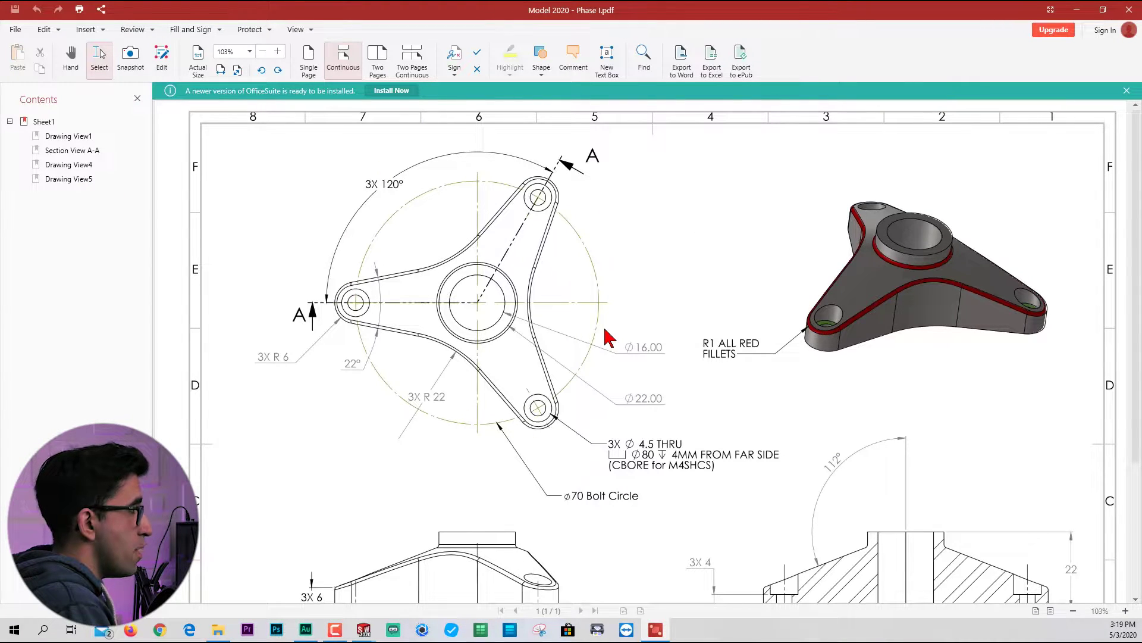
scroll(606, 338, "down", 3)
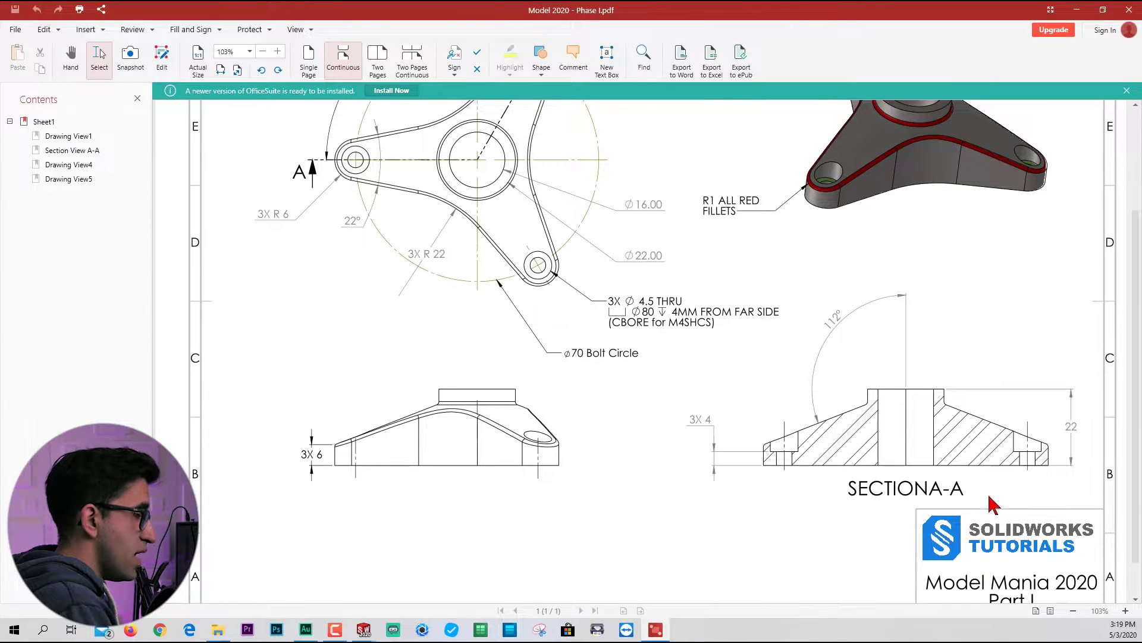
scroll(634, 311, "up", 3)
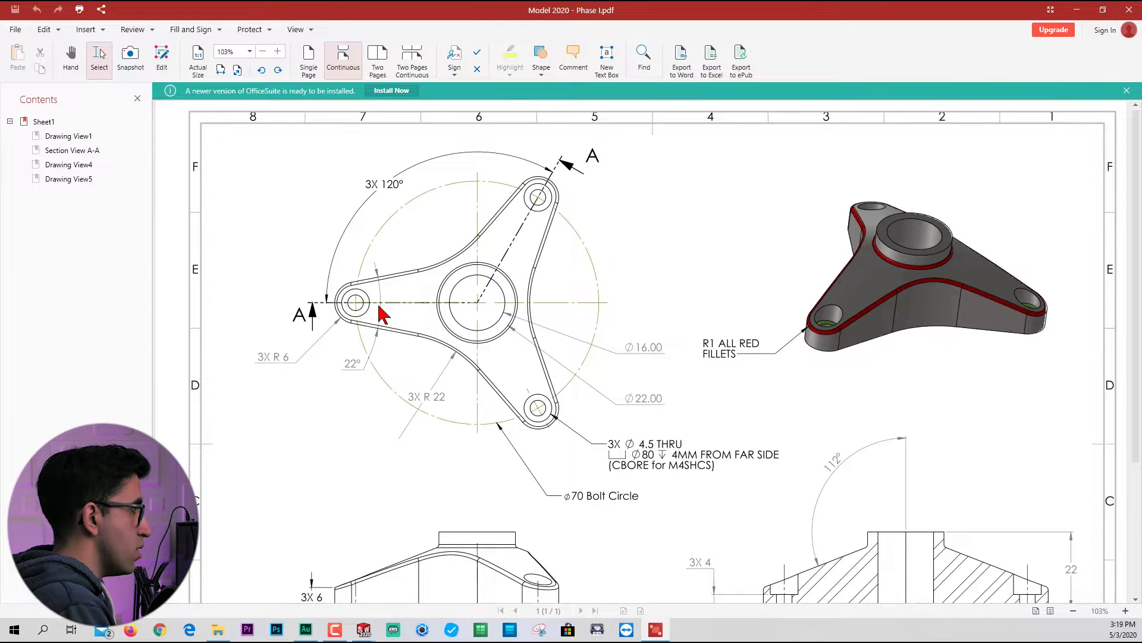
scroll(702, 369, "down", 4)
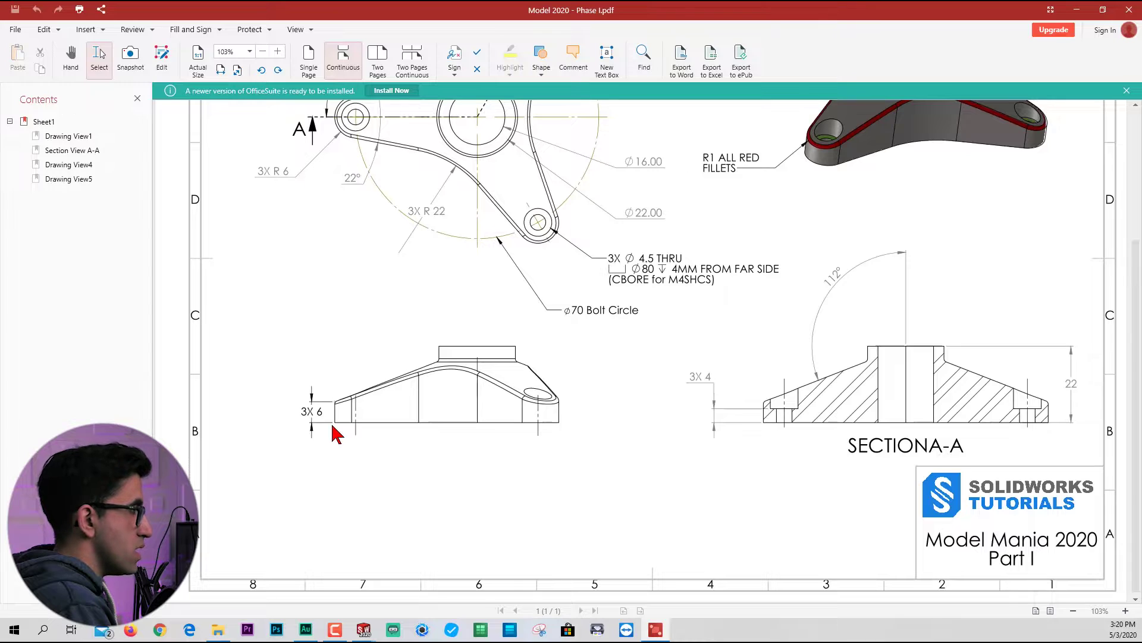
scroll(590, 103, "up", 3)
key("alt+Tab")
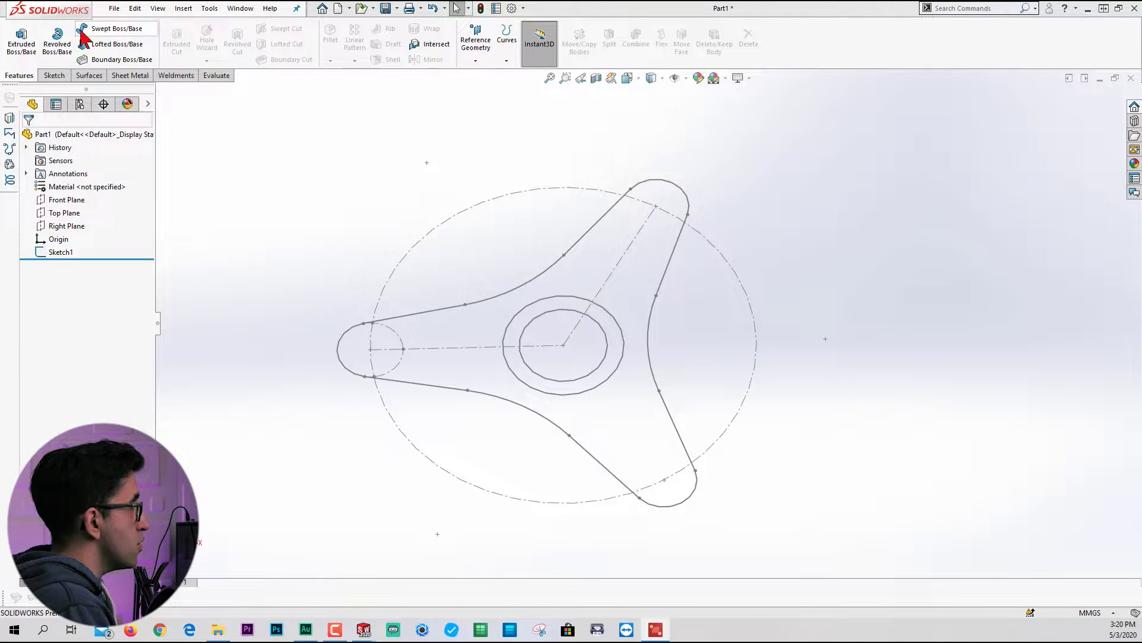
Create Boss-Extrude1 from the ring region between the concentric circles at 22 mm depth
left_click(28, 45)
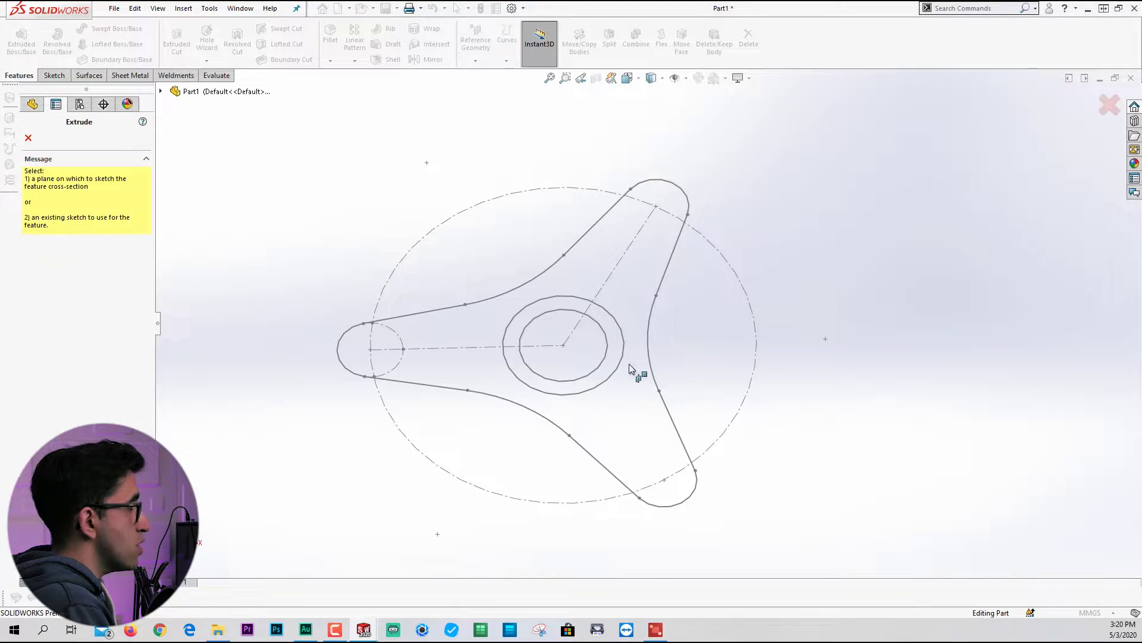
left_click(530, 310)
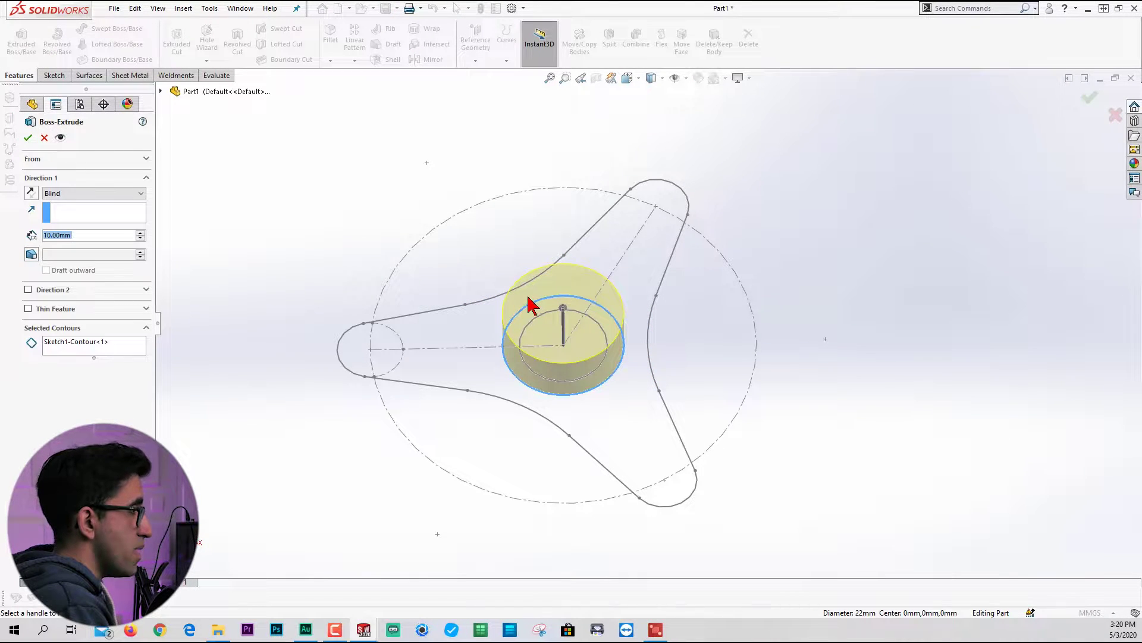
scroll(612, 315, "down", 3)
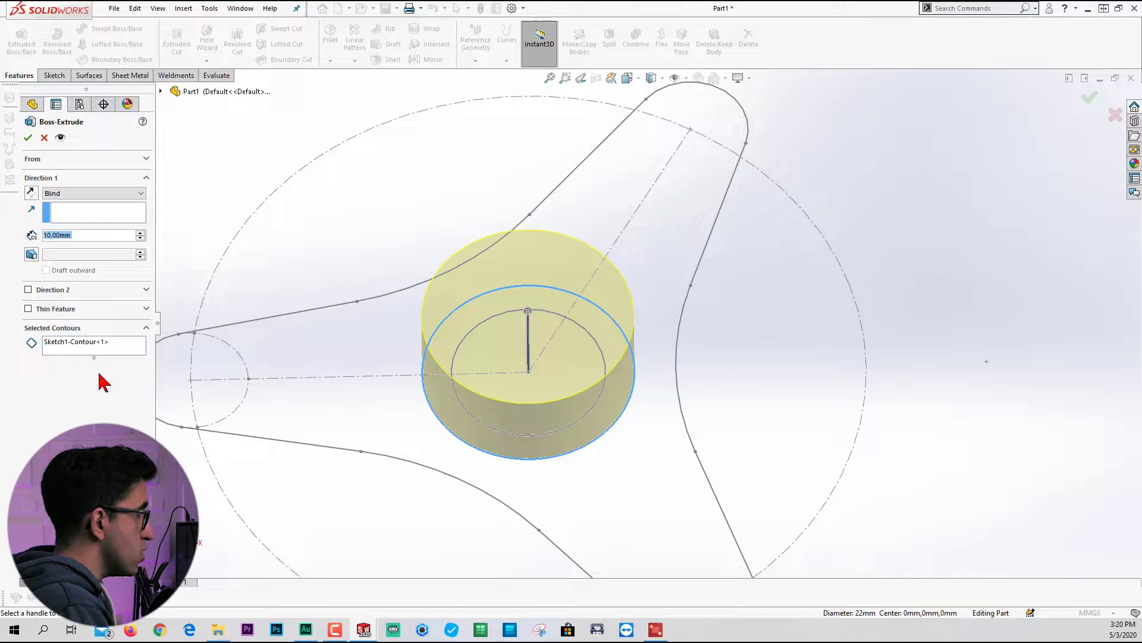
left_click(92, 345)
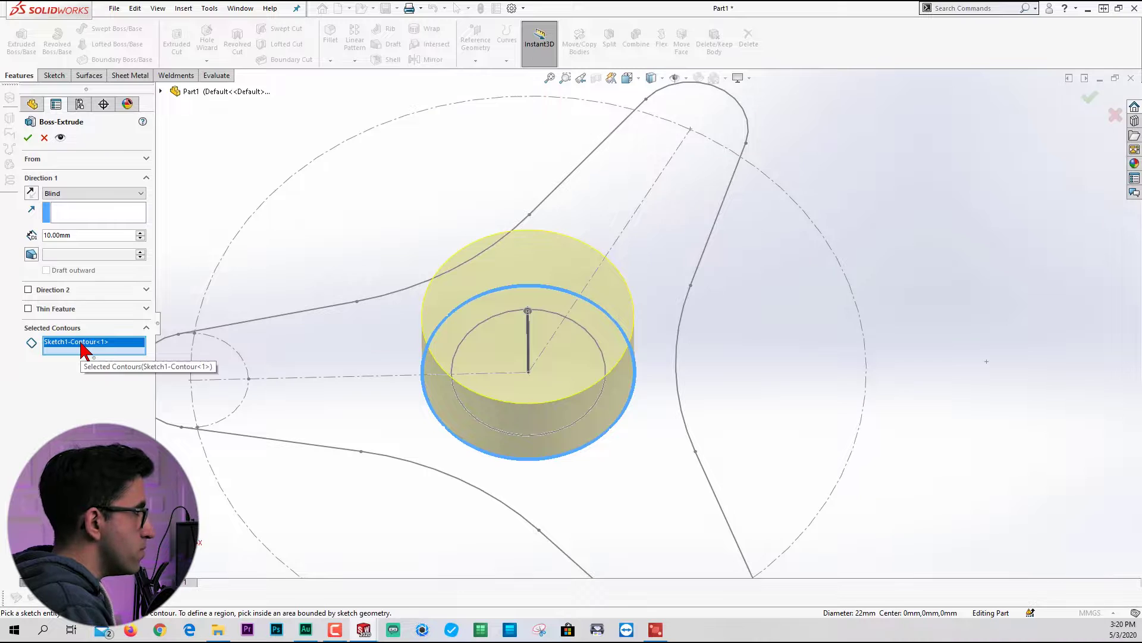
key("Delete")
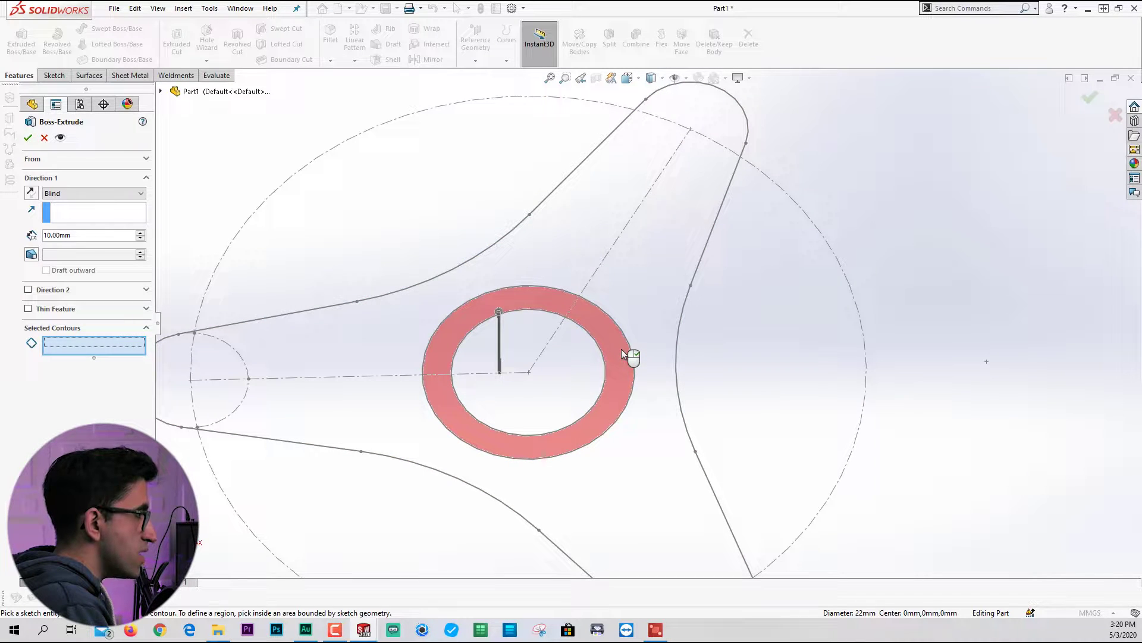
left_click(622, 350)
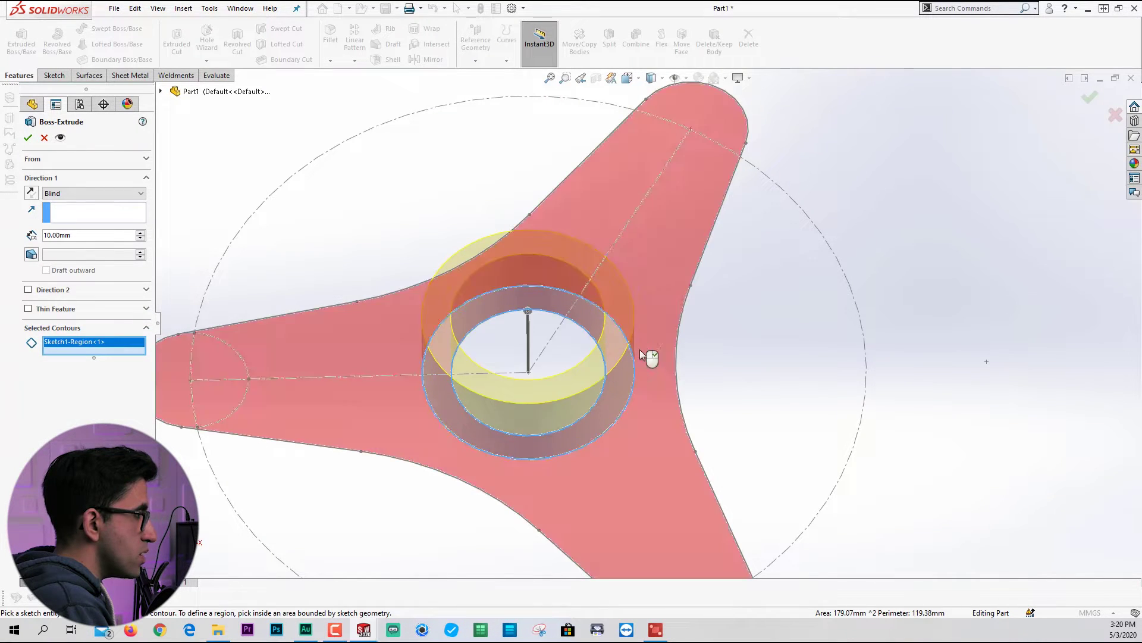
double_click(60, 235)
type("22")
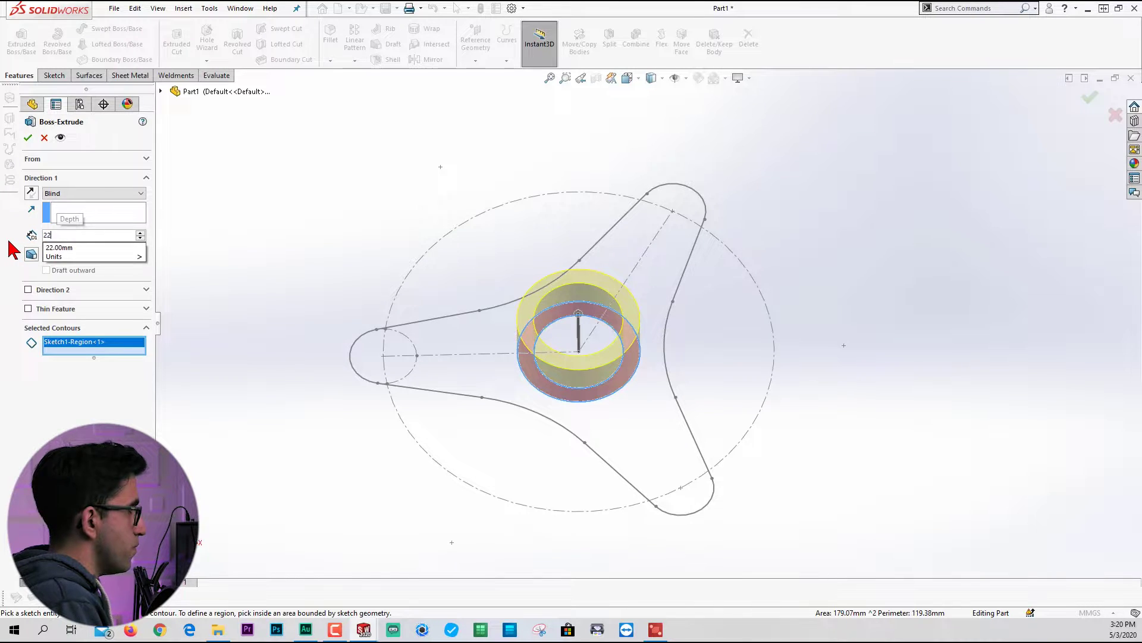
key("Return")
key("Return")
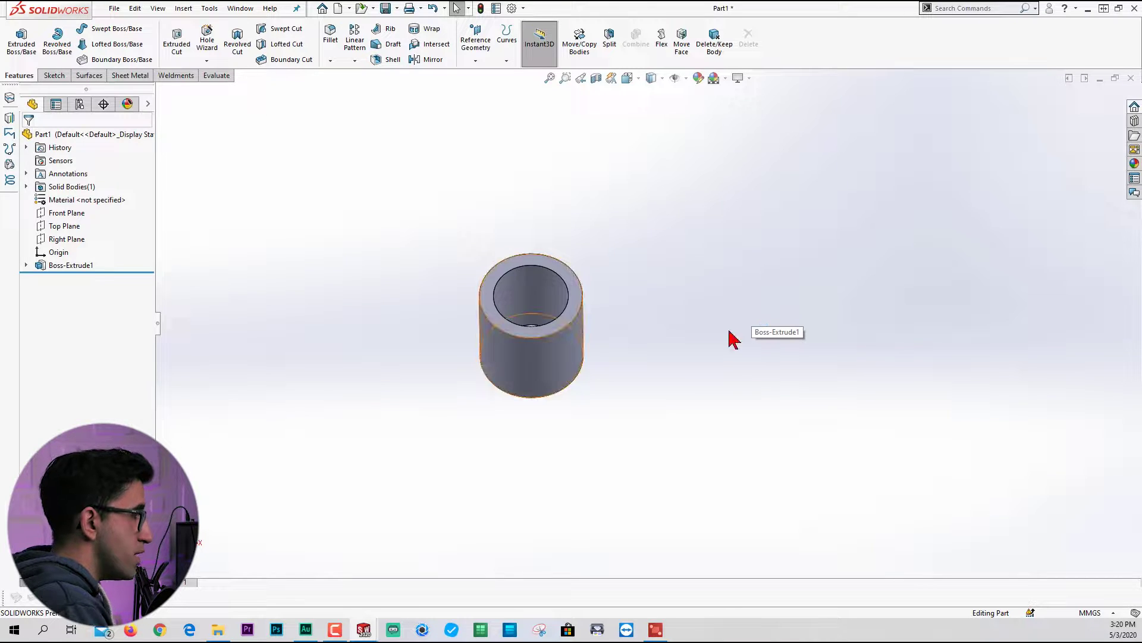
Show Sketch1 under Boss-Extrude1 and orbit the model to an oblique view
scroll(551, 297, "down", 2)
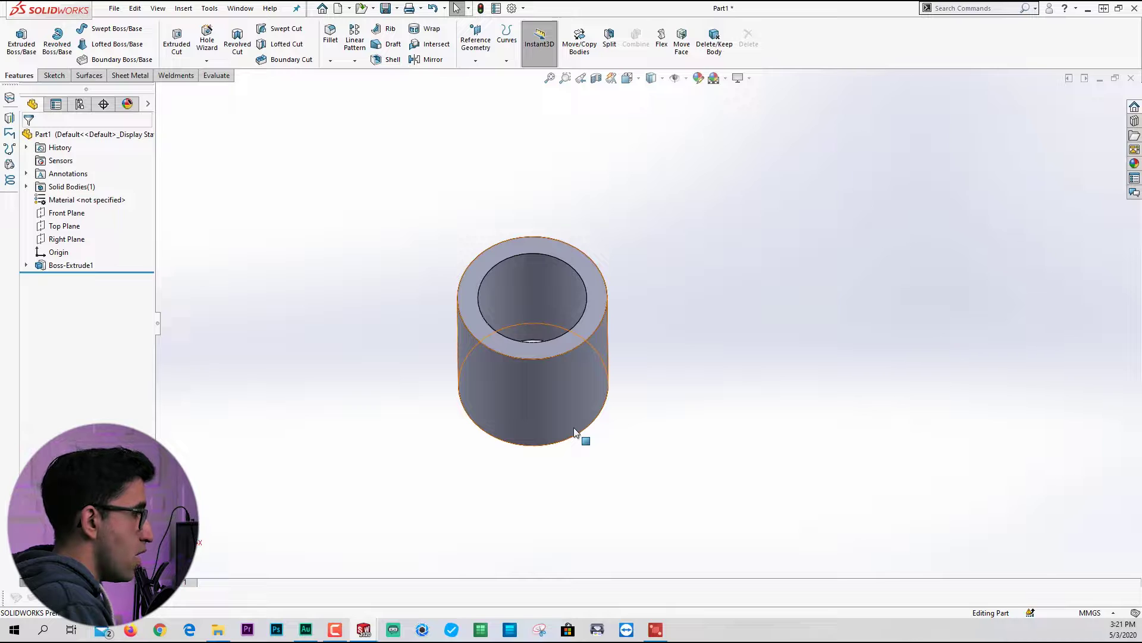
left_click(27, 265)
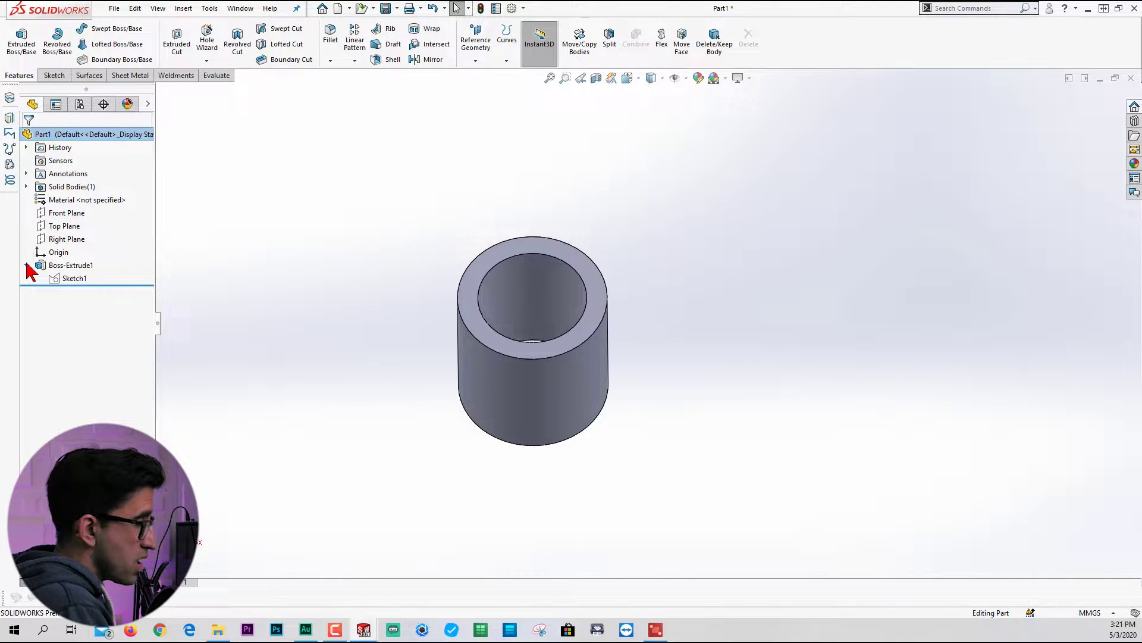
left_click(69, 279)
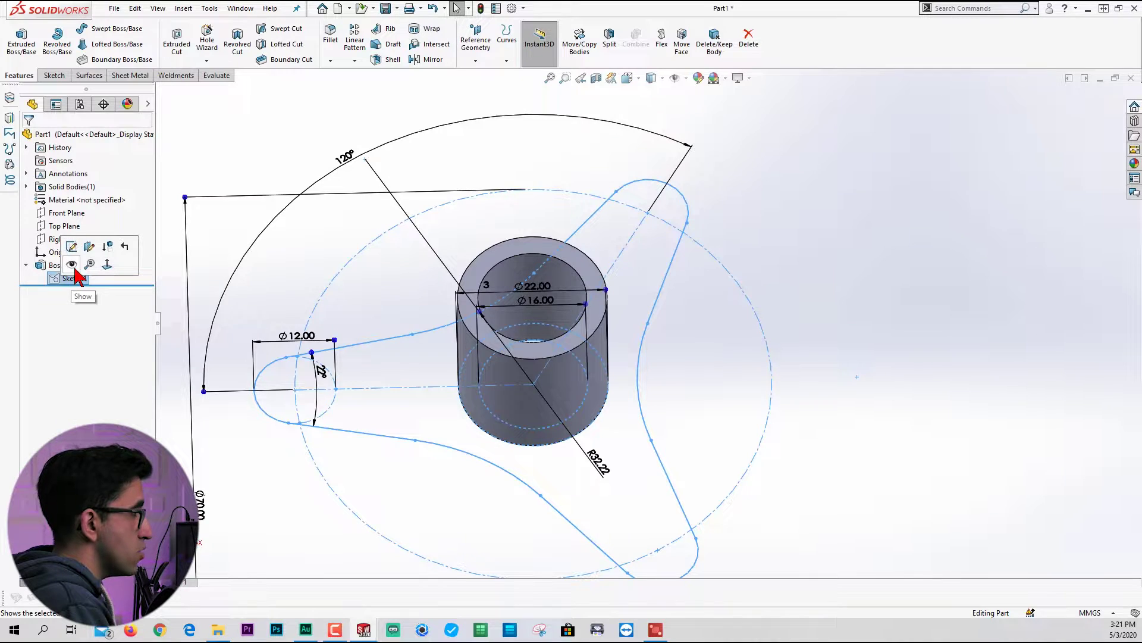
left_click(74, 266)
mouse_move(915, 410)
middle_mouse_down()
mouse_move(706, 448)
mouse_move(688, 319)
mouse_move(705, 384)
middle_mouse_up()
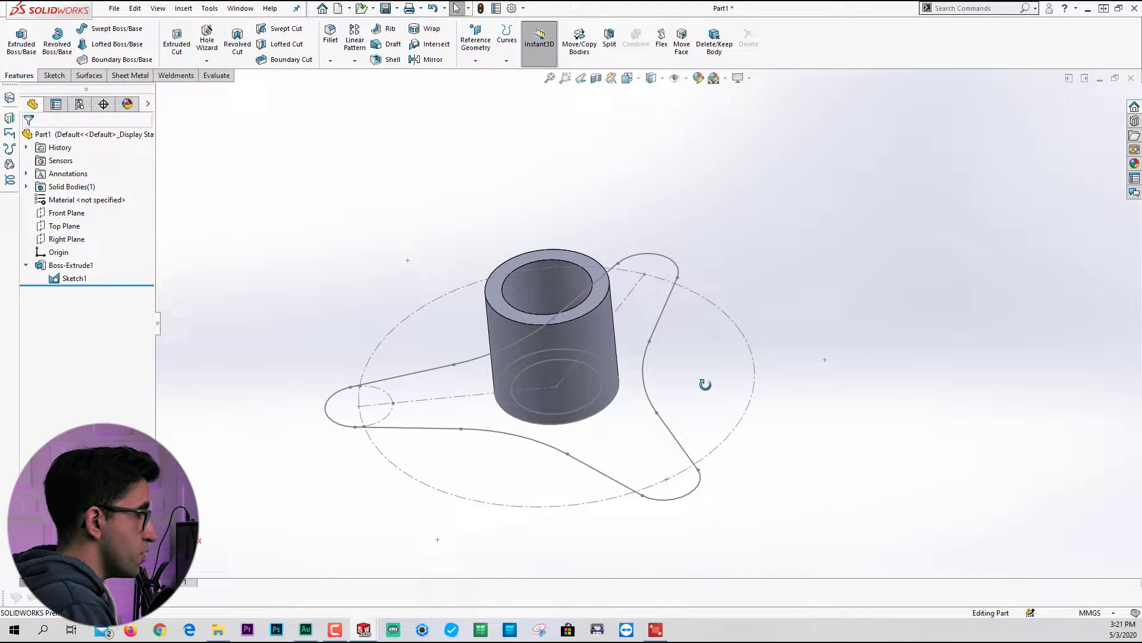
left_click(75, 214)
On the Front Plane, draw a vertical centerline, a sloped centerline and a short vertical line
left_click(101, 201)
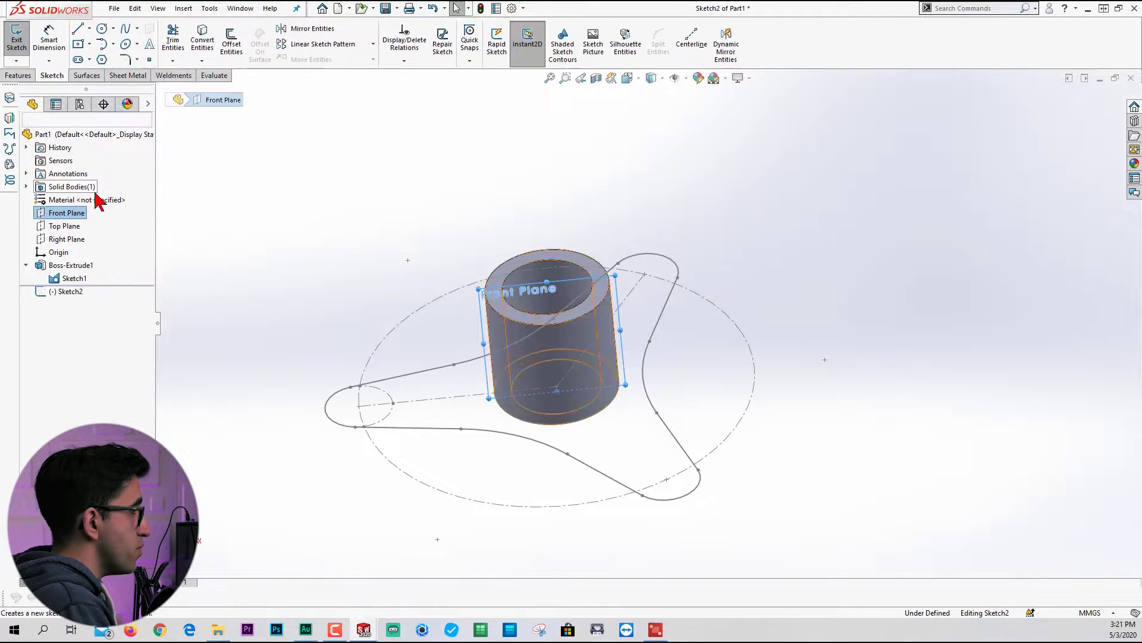
key("space")
left_click(713, 343)
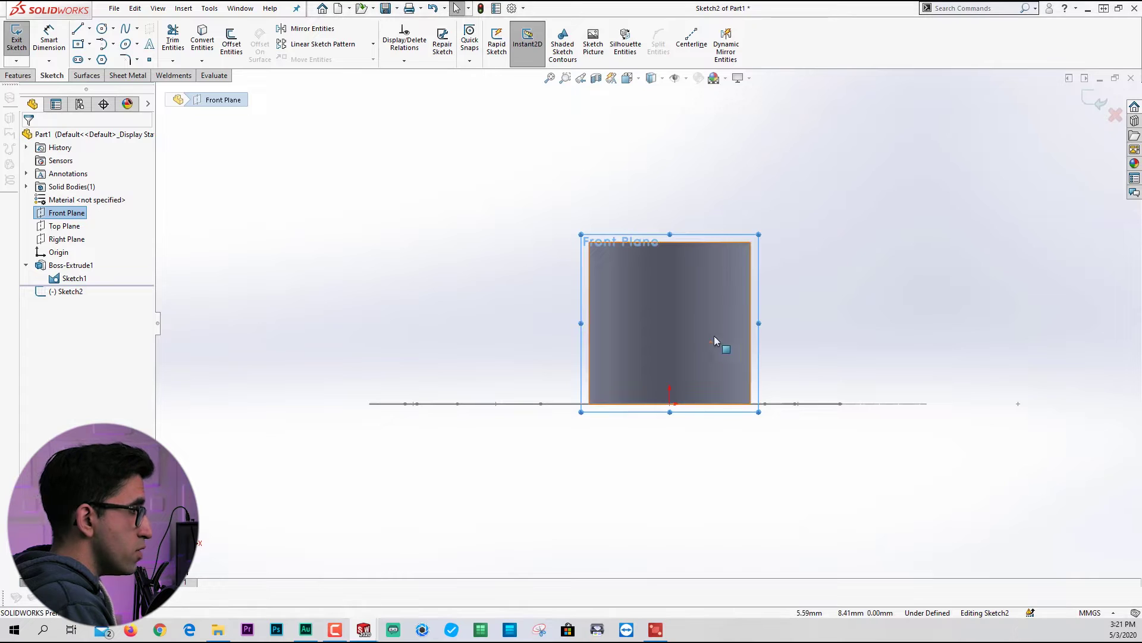
left_click(696, 37)
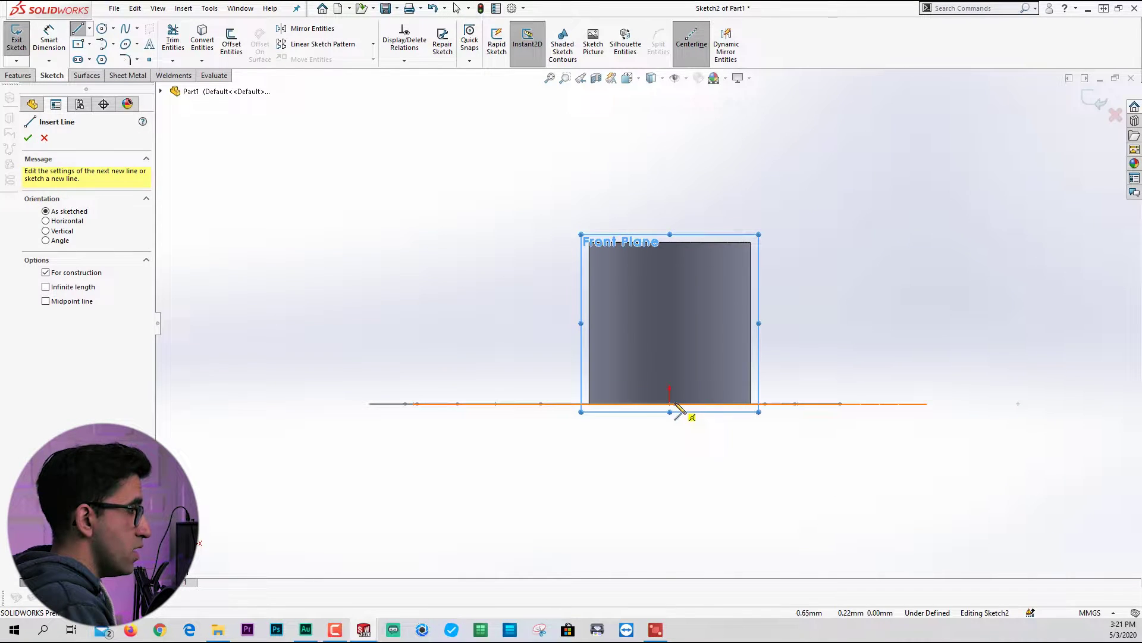
left_click(670, 404)
left_click(670, 194)
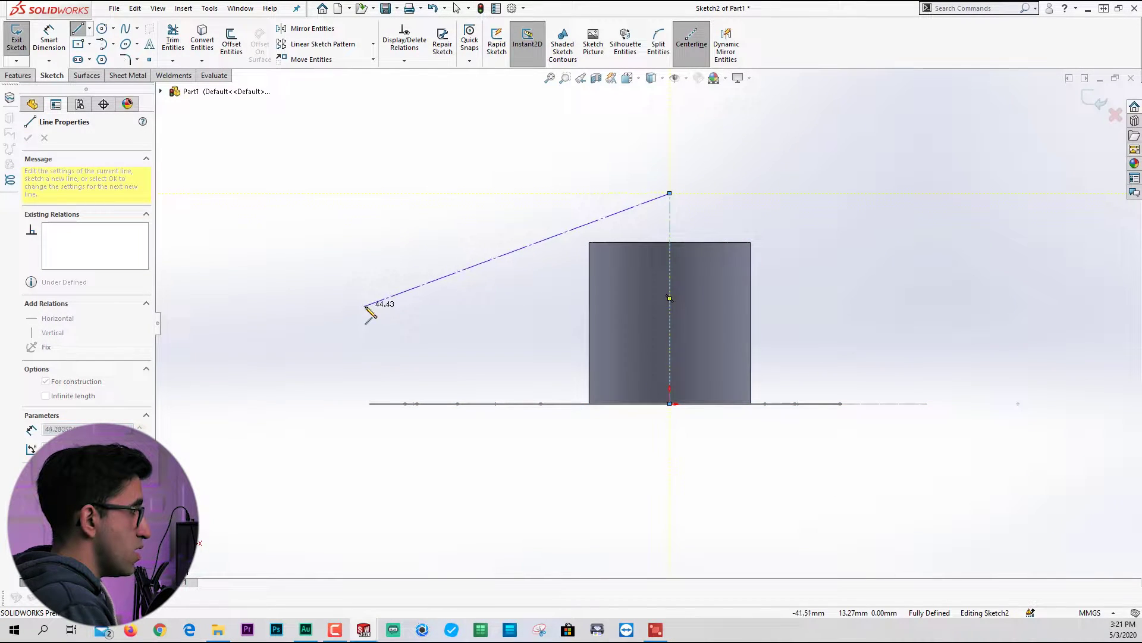
left_click(366, 305)
double_click(367, 377)
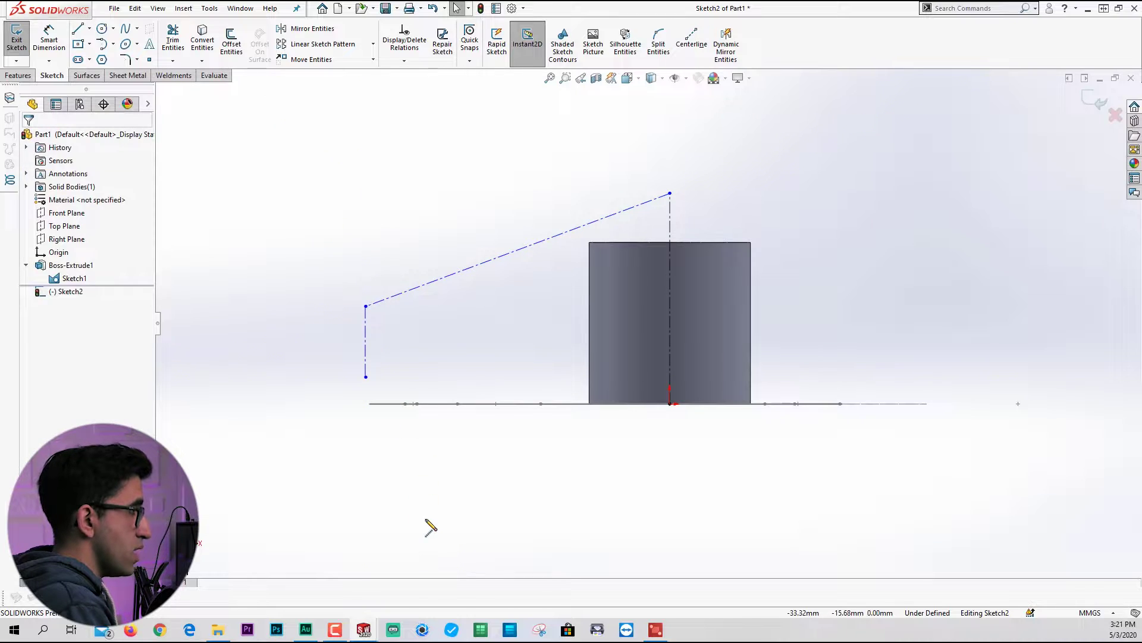
Dimension the slope to 112° from the vertical centerline and the short vertical line to 6 mm
key("d")
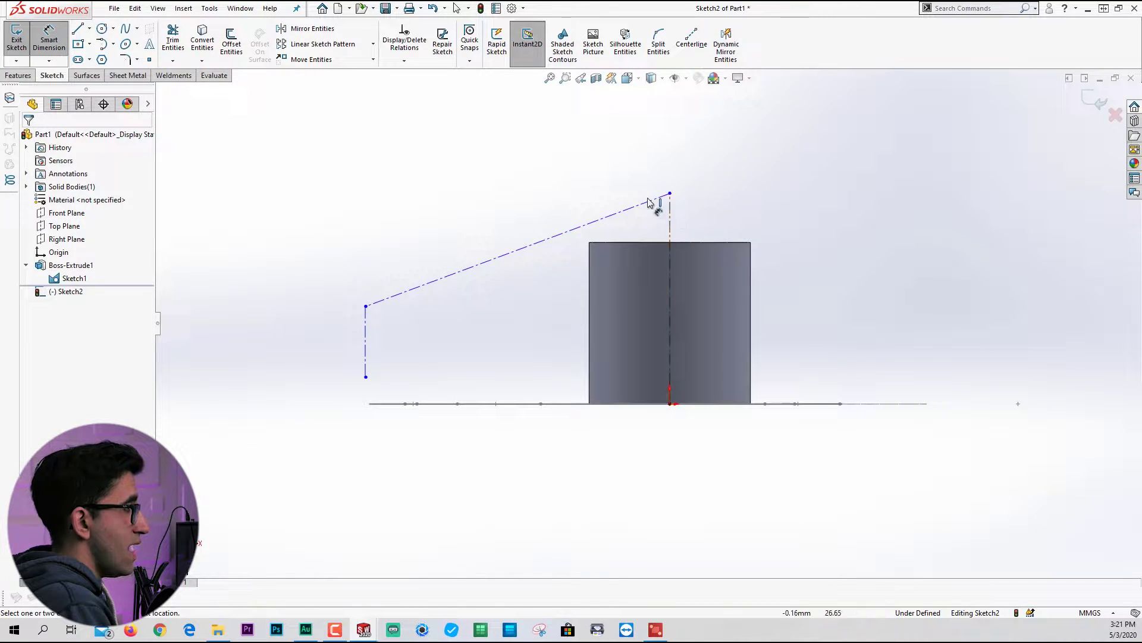
left_click(671, 224)
left_click(621, 212)
left_click(634, 131)
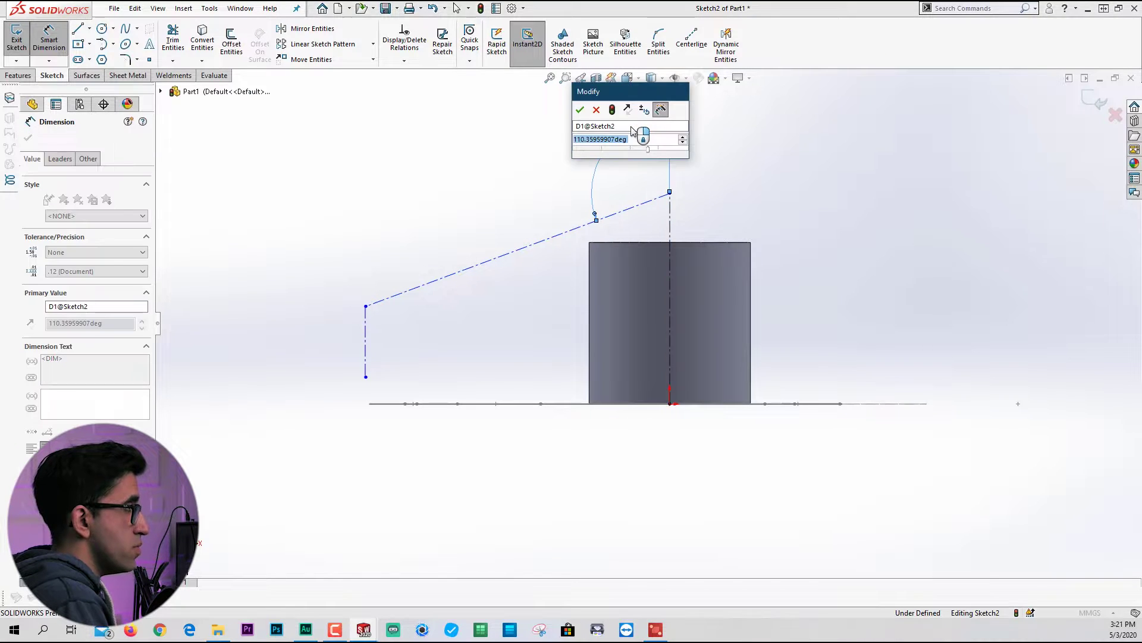
key("Return")
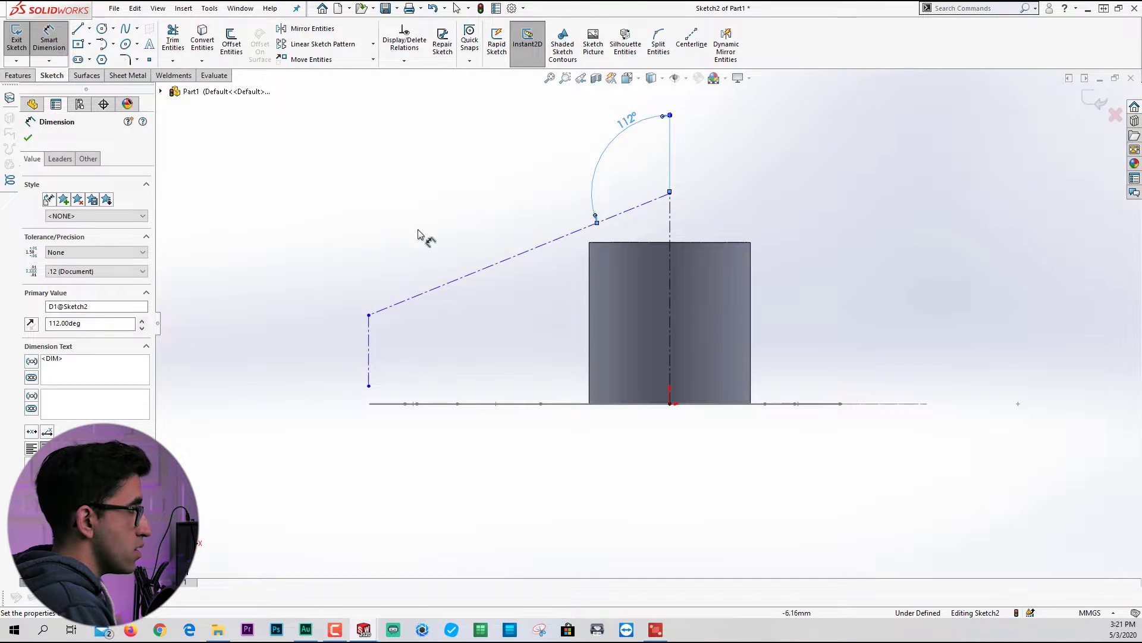
left_click(368, 340)
left_click(312, 366)
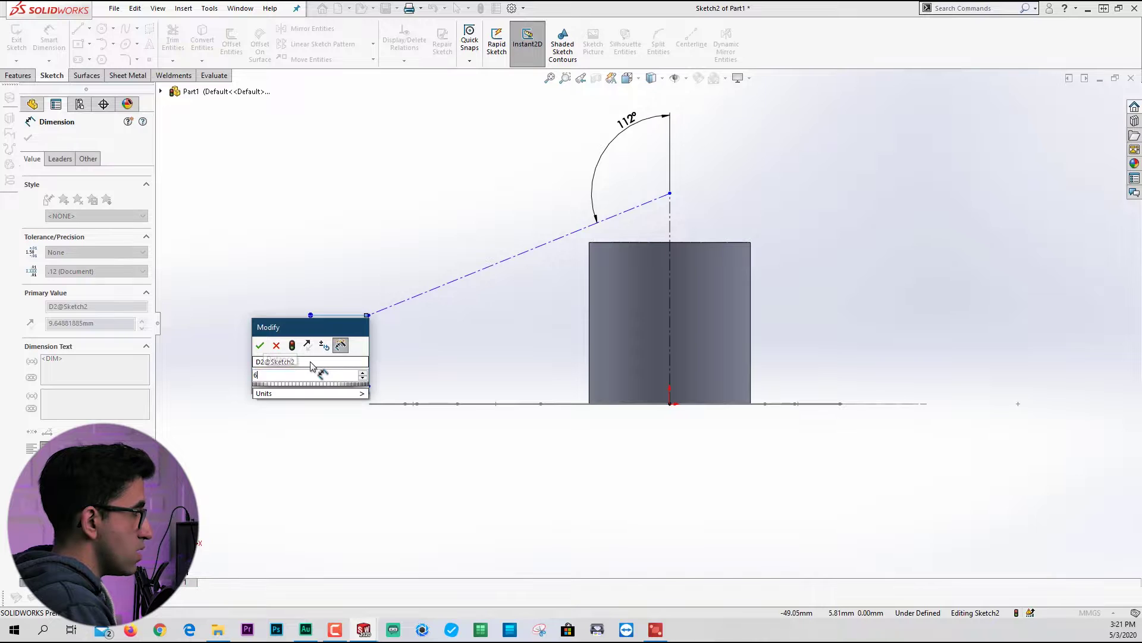
type("6")
key("Return")
key("Escape")
Add a Pierce relation pinning the short line's bottom end onto the arm-tip arc
middle_click_drag(500, 357, 321, 416)
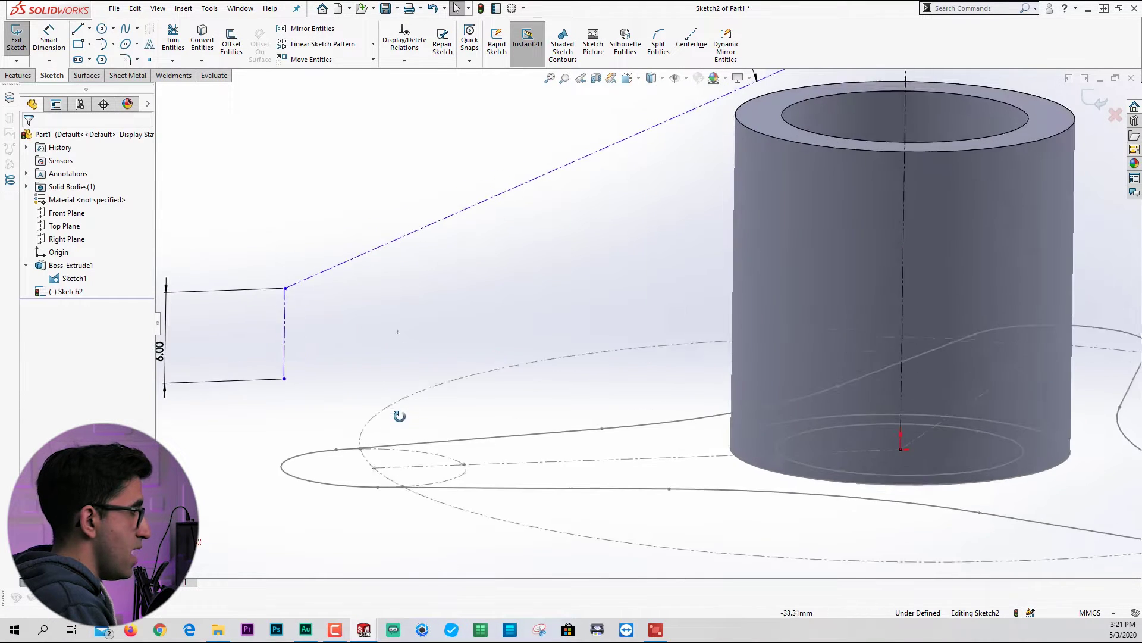
left_click(283, 387)
scroll(472, 420, "up", 2)
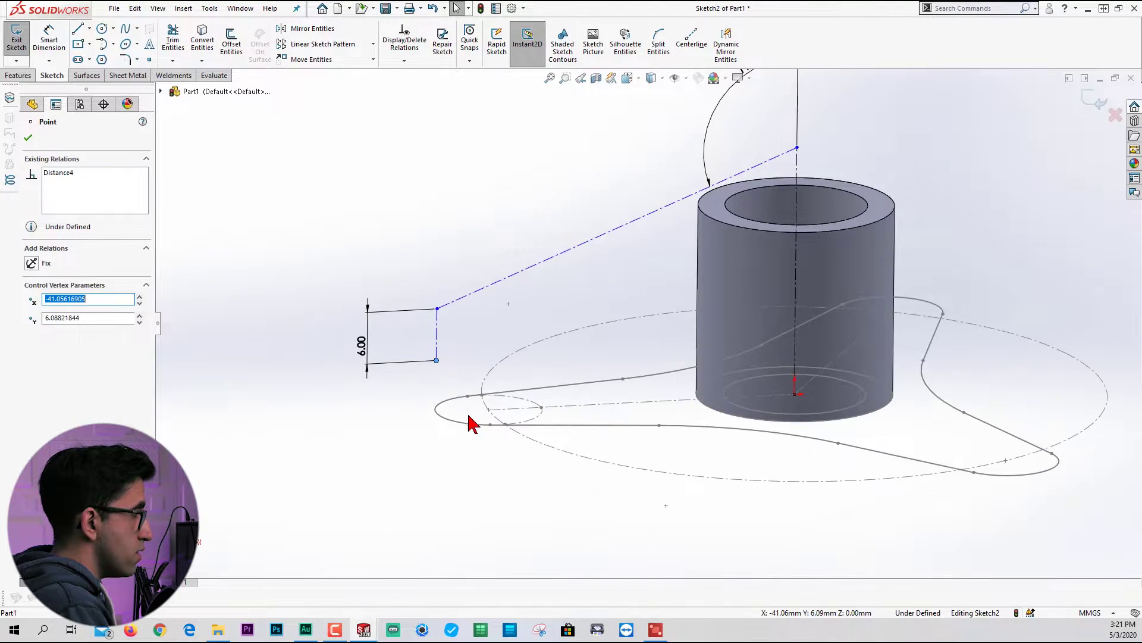
scroll(476, 411, "down", 2)
left_click(438, 404, "ctrl")
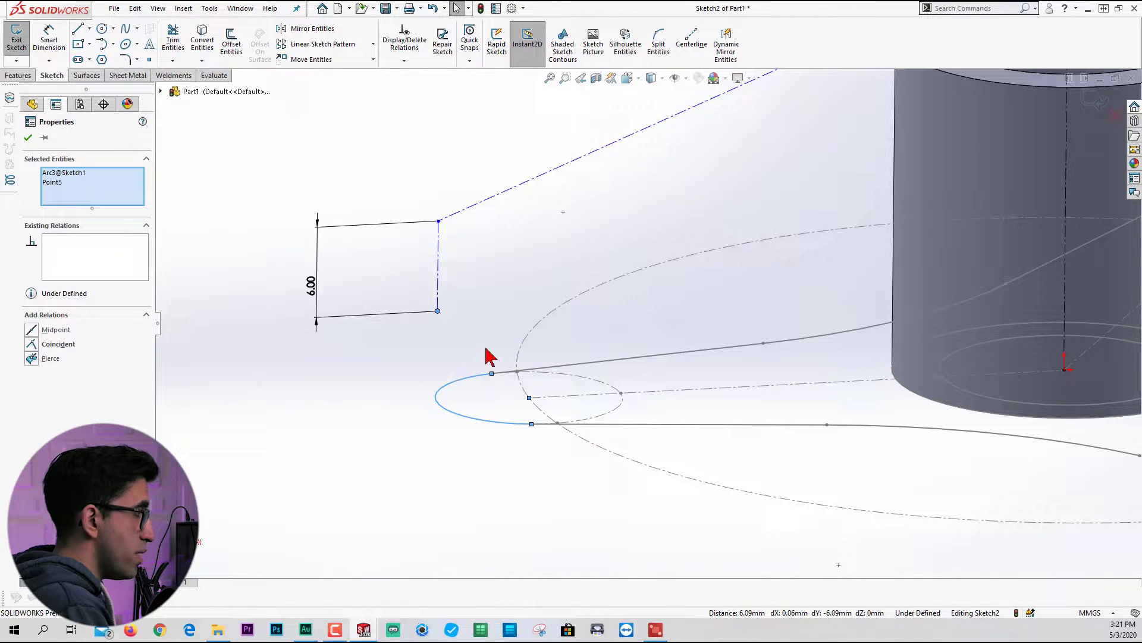
left_click(31, 359)
left_click(433, 447)
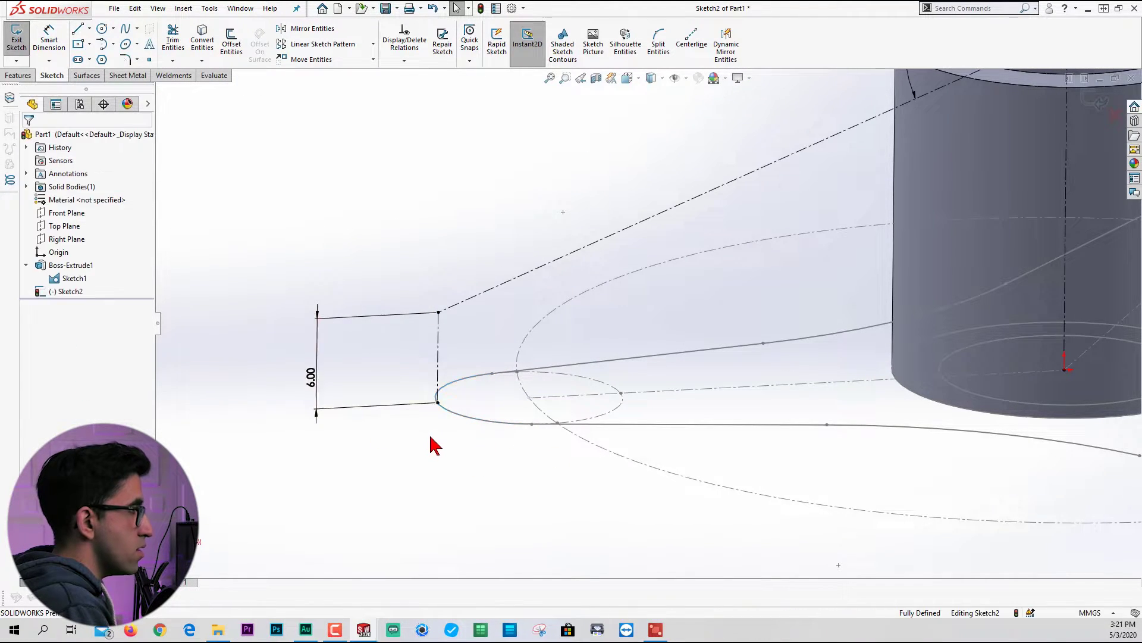
middle_click_drag(433, 446, 809, 295)
In Front view, convert the 112° sloped line from construction to regular sketch geometry
key("space")
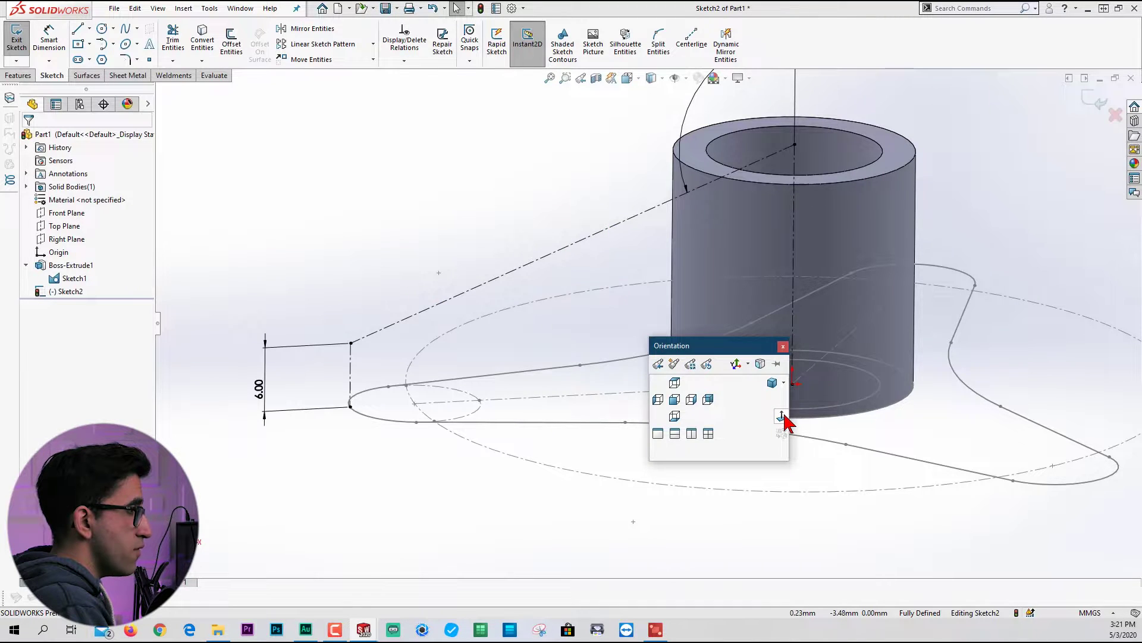
left_click(700, 364)
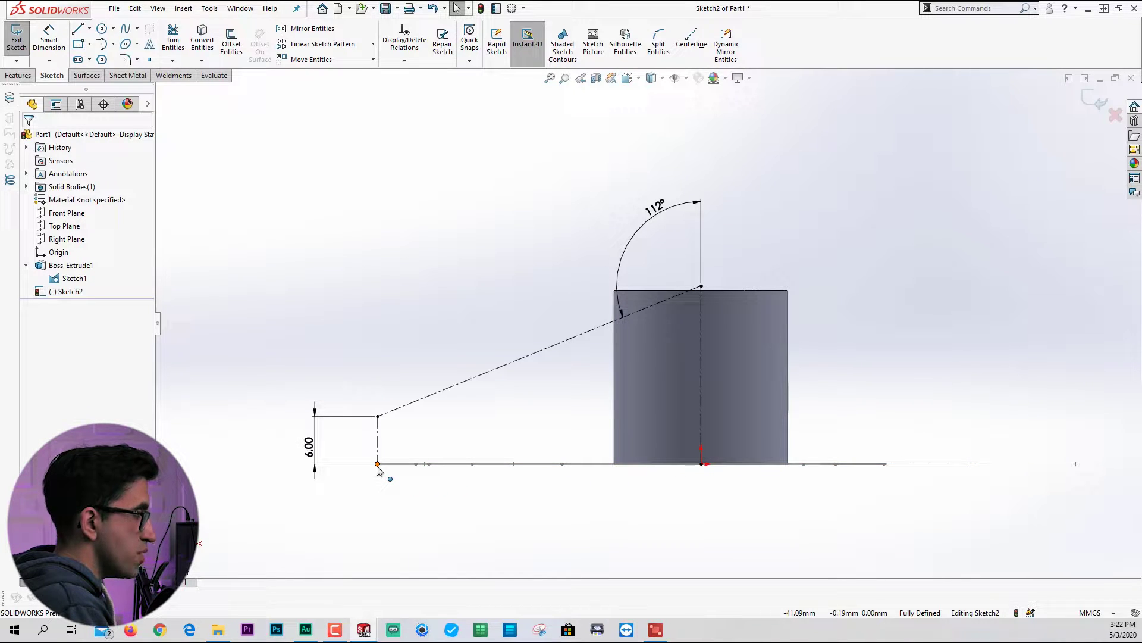
left_click(501, 369)
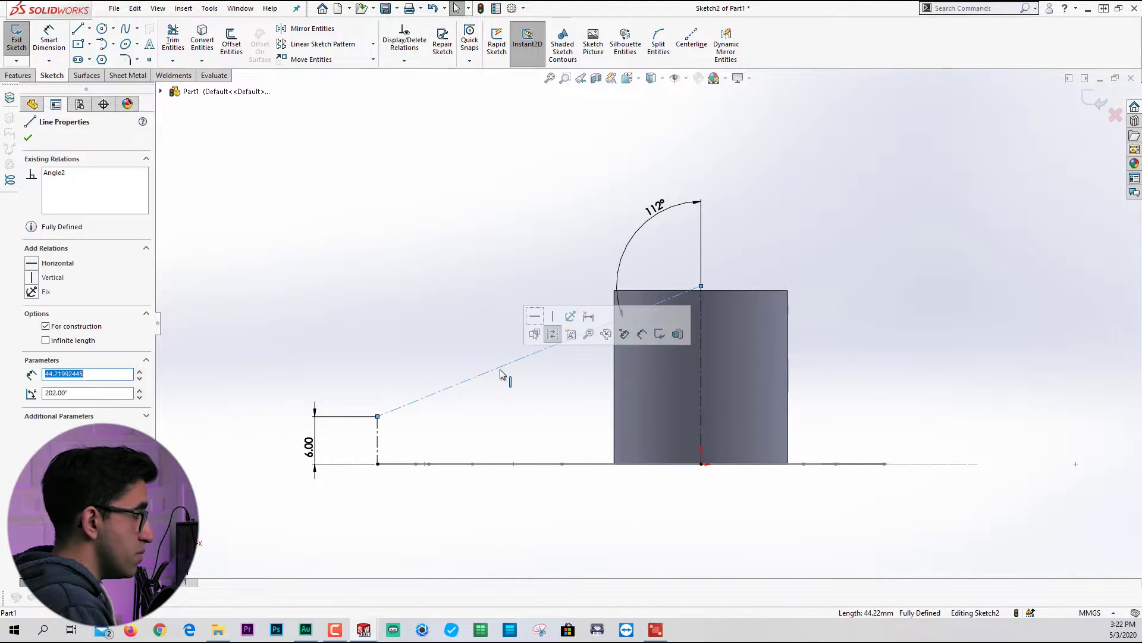
left_click(45, 326)
left_click(368, 306)
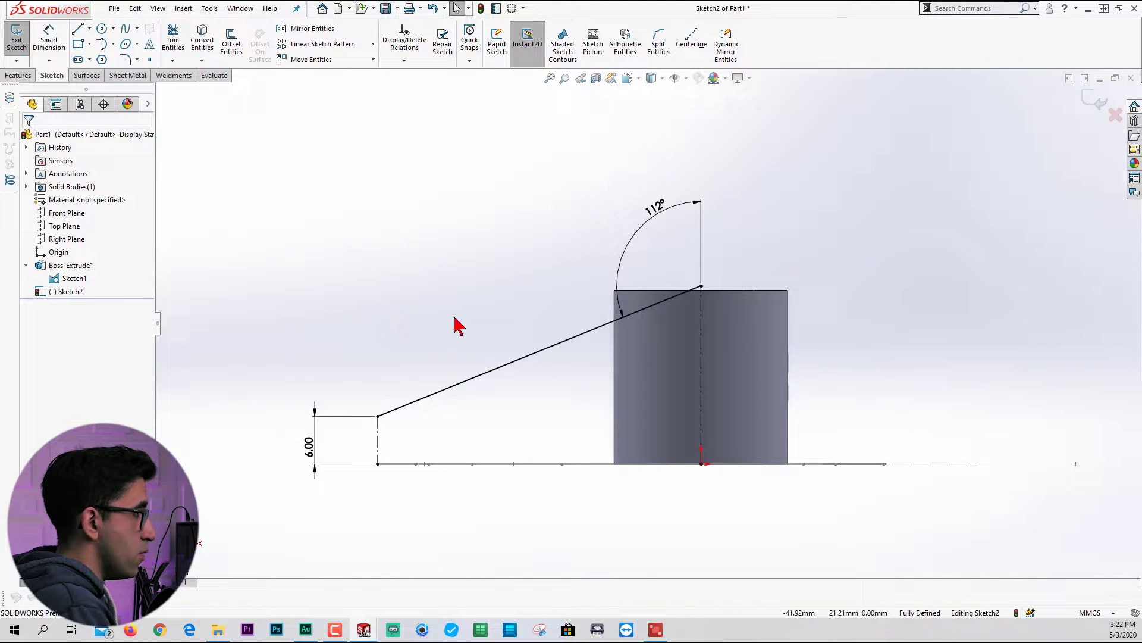
scroll(691, 352, "up", 2)
scroll(598, 323, "down", 1)
middle_click_drag(597, 323, 598, 368)
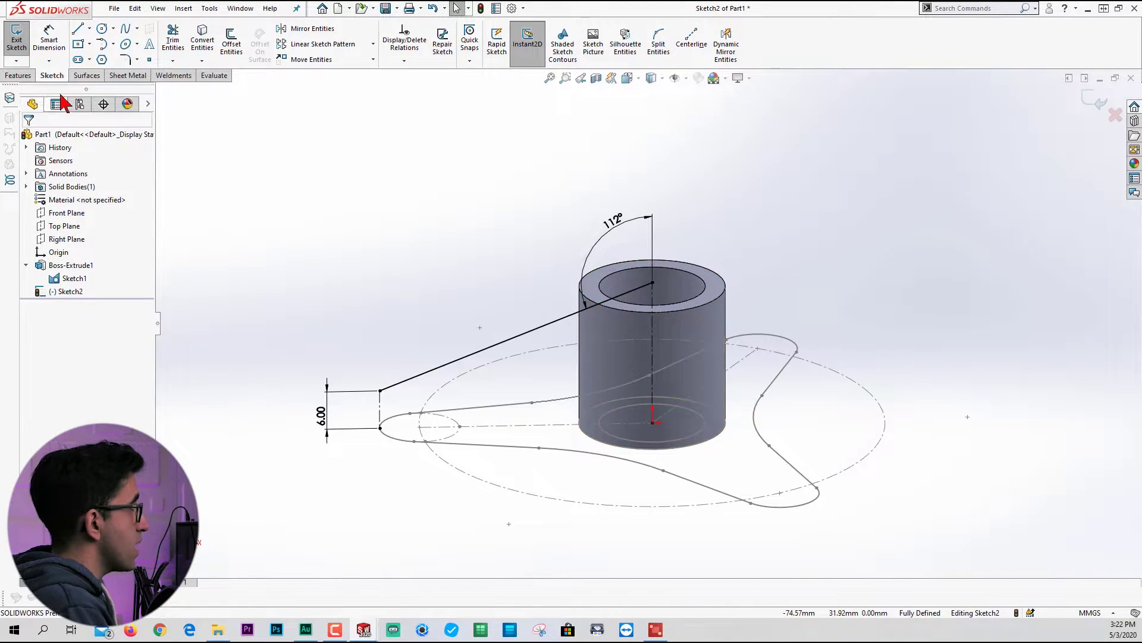
Revolve Sketch2's sloped line 360° about the vertical centerline into Surface-Revolve1
left_click(80, 76)
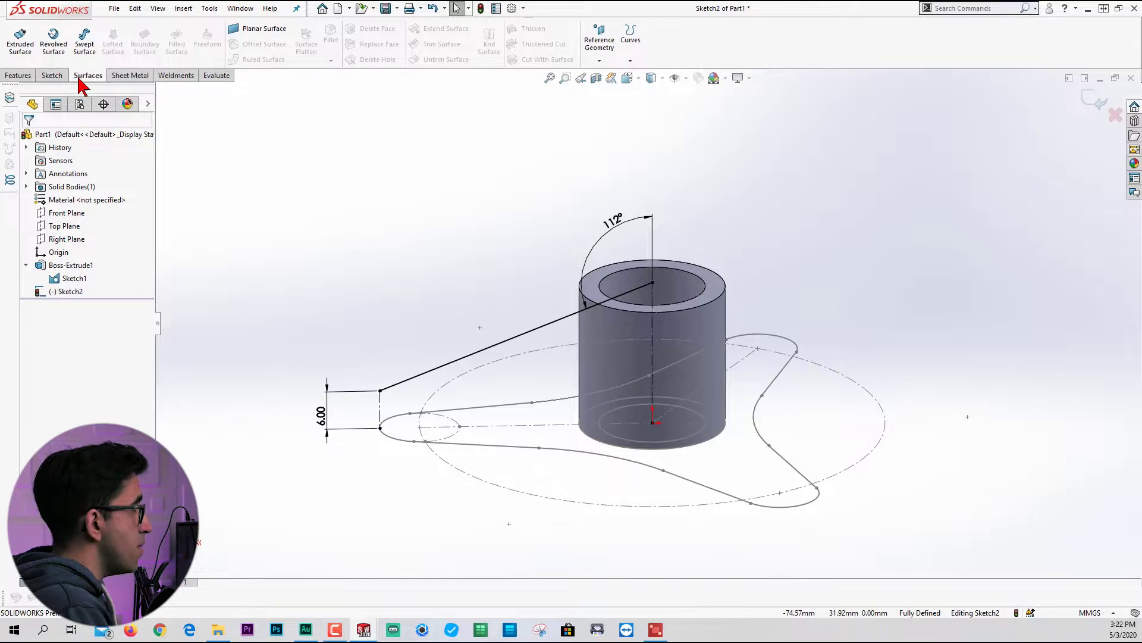
left_click(60, 48)
left_click(653, 341)
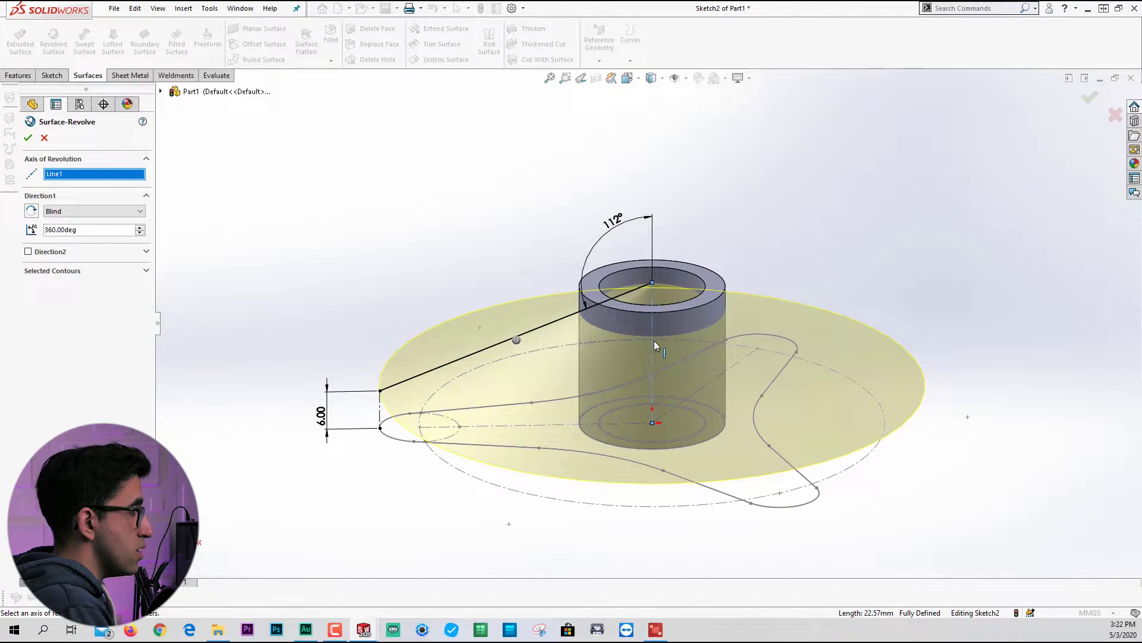
left_click(28, 138)
scroll(626, 426, "down", 2)
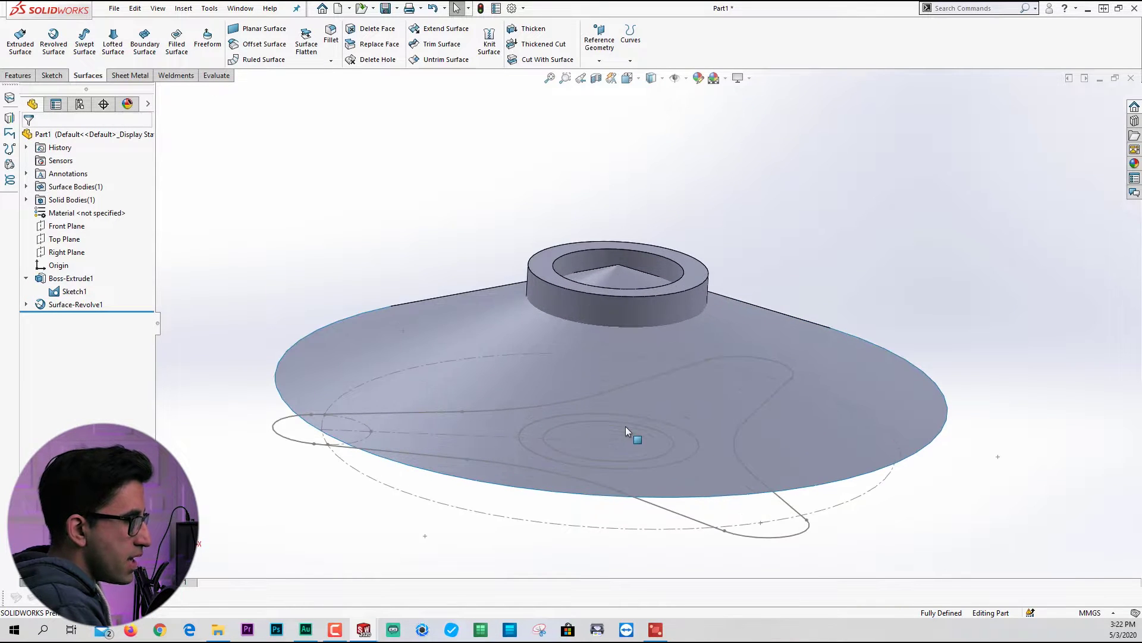
middle_click_drag(626, 426, 668, 438)
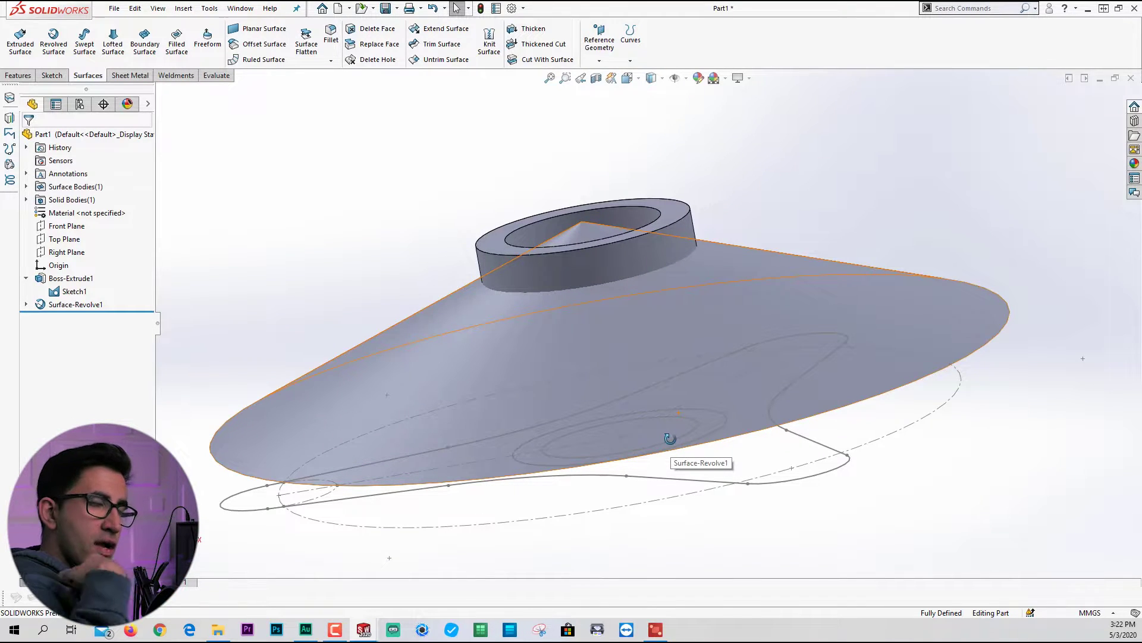
left_click(670, 439)
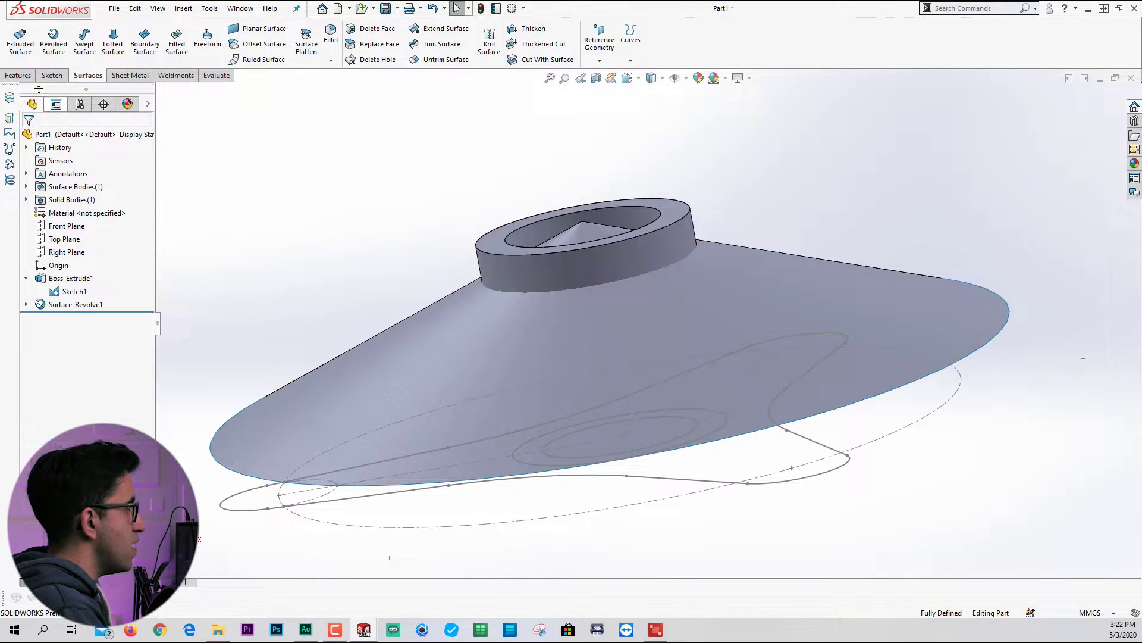
Extrude Sketch1's three-arm region Up To Surface Surface-Revolve1 as Boss-Extrude2
double_click(74, 291)
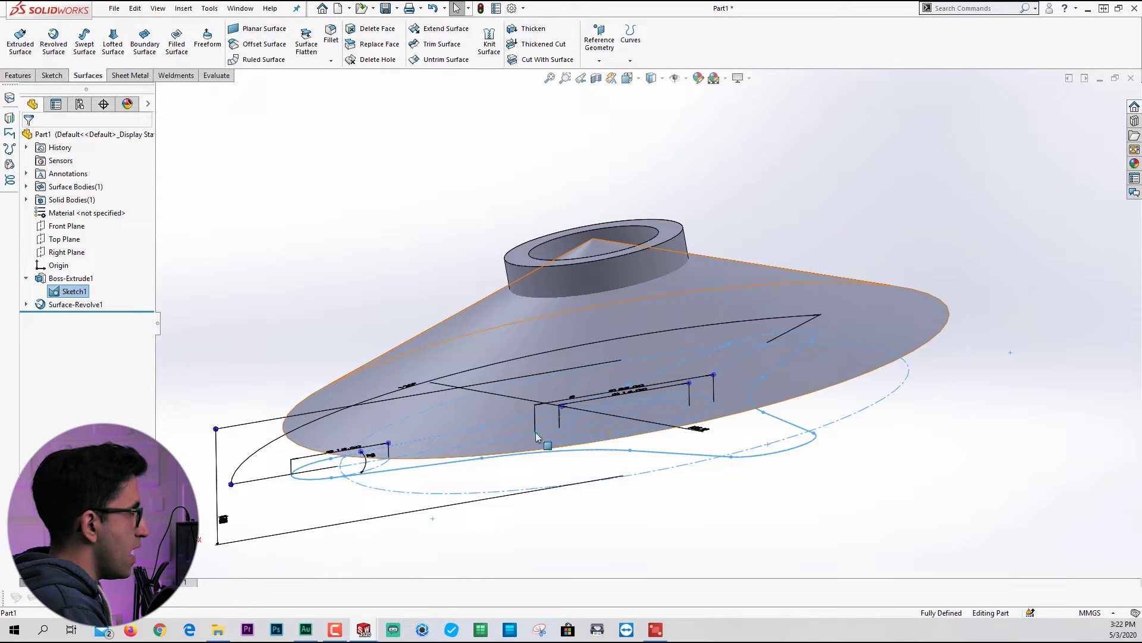
left_click(17, 75)
left_click(21, 42)
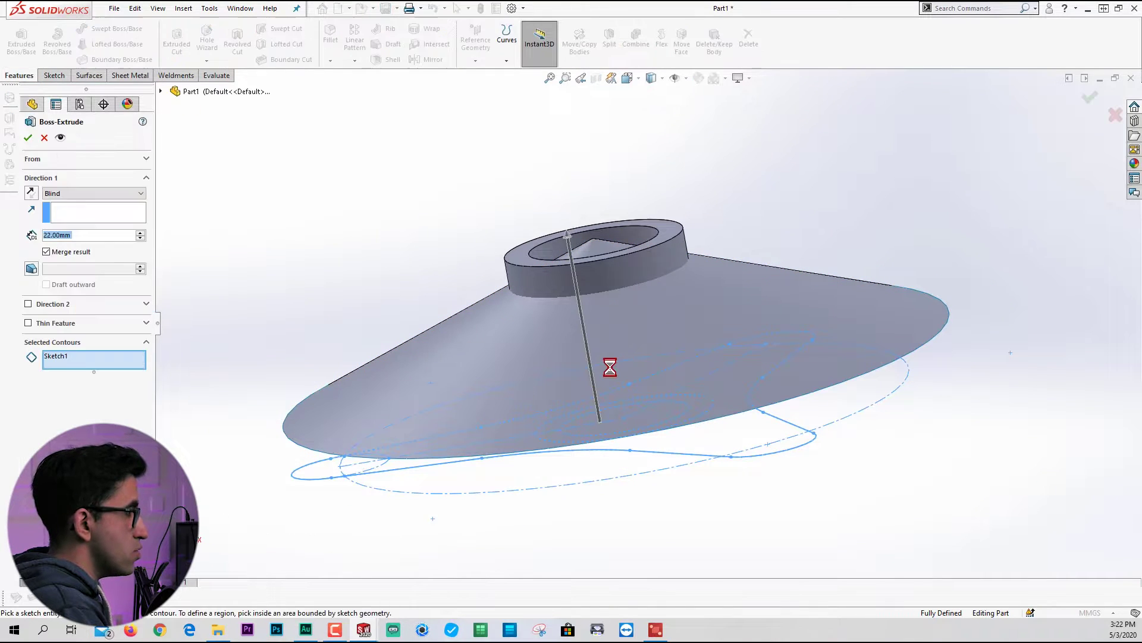
left_click(71, 357)
key("Delete")
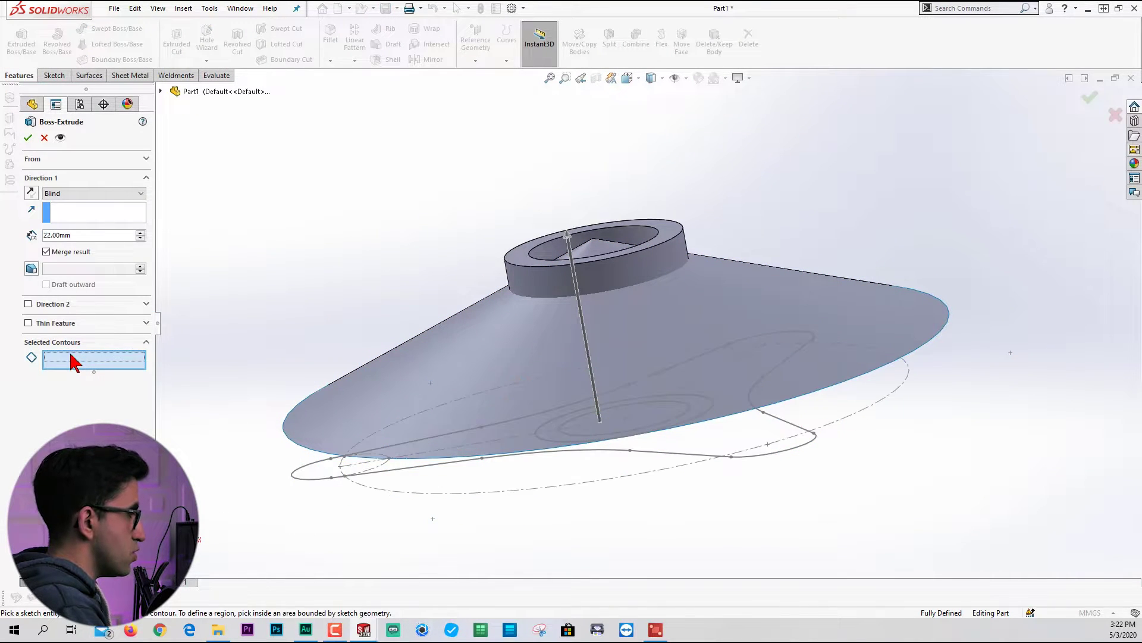
left_click(729, 433)
mouse_move(689, 304)
middle_mouse_down()
mouse_move(637, 296)
mouse_move(659, 275)
mouse_move(654, 315)
middle_mouse_up()
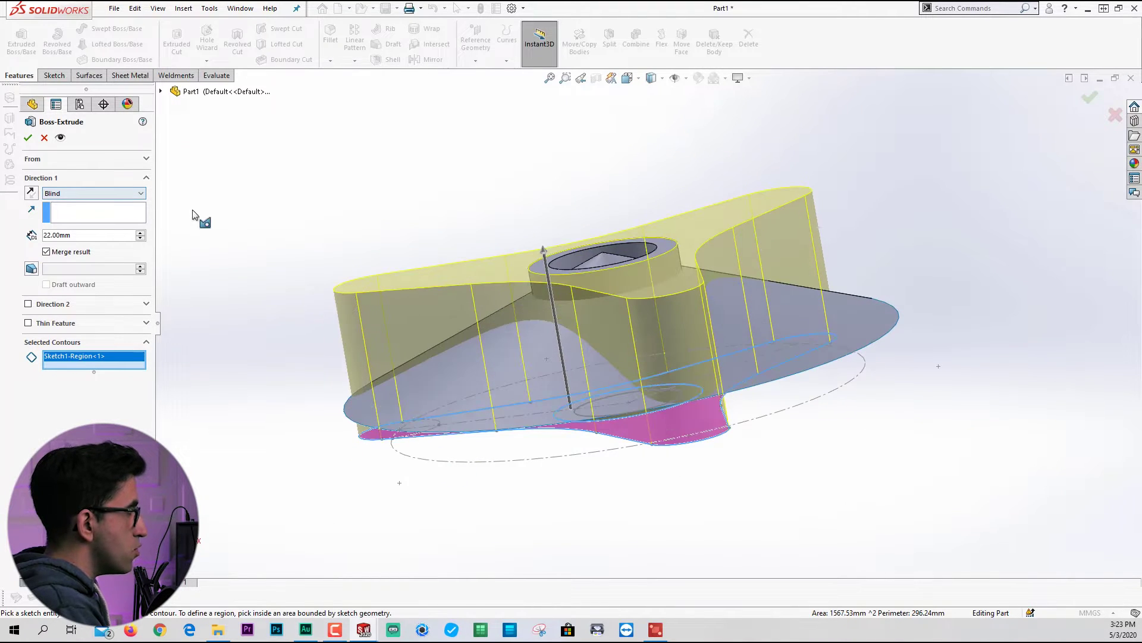
left_click(70, 193)
left_click(122, 227)
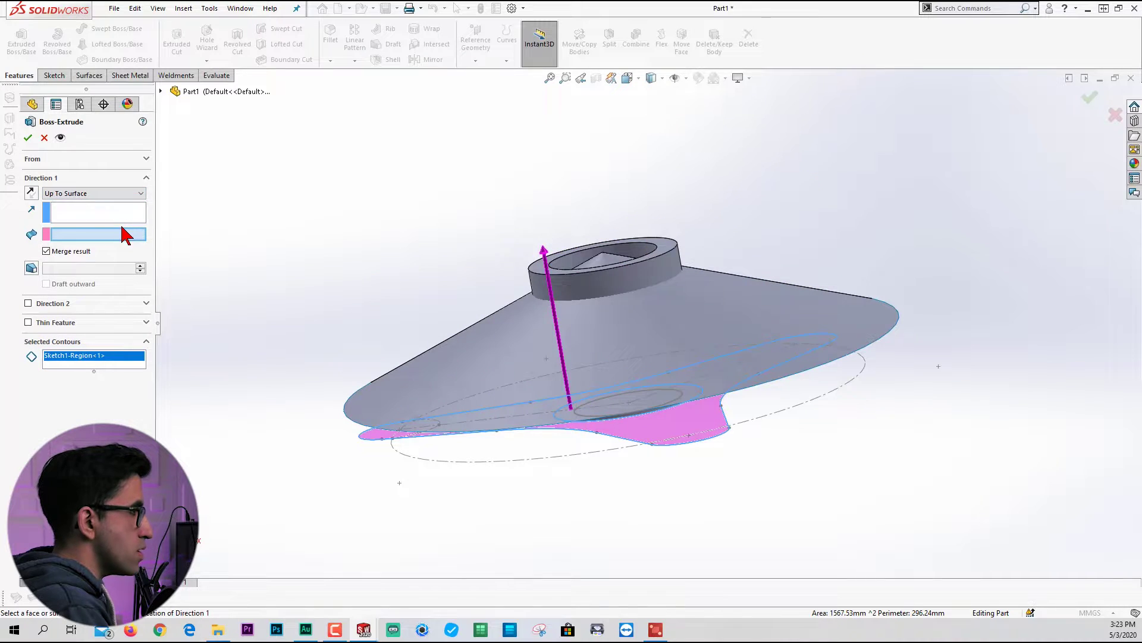
left_click(774, 313)
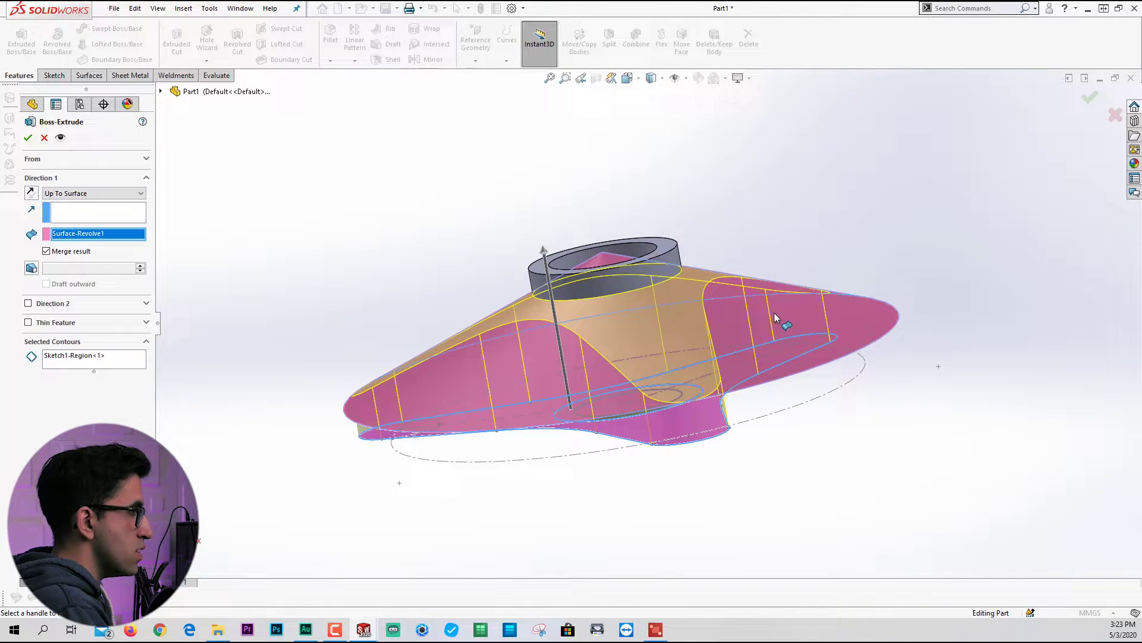
key("Return")
middle_click_drag(785, 319, 882, 531)
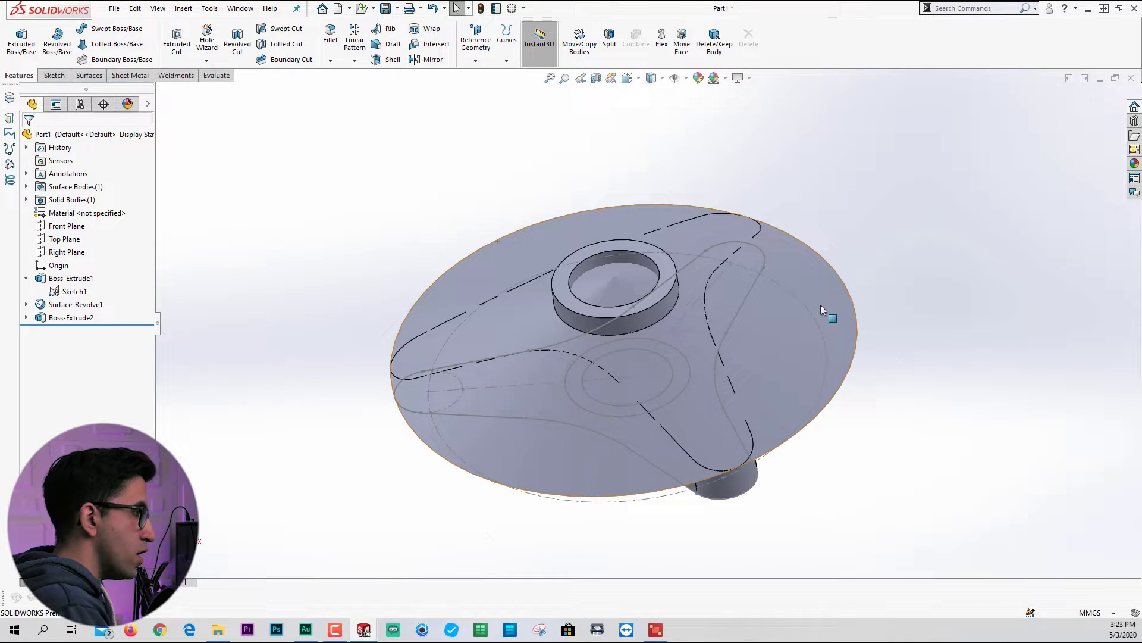
Hide Surface-Revolve1 and Sketch1, then inspect the sloped arms from above
key("Tab")
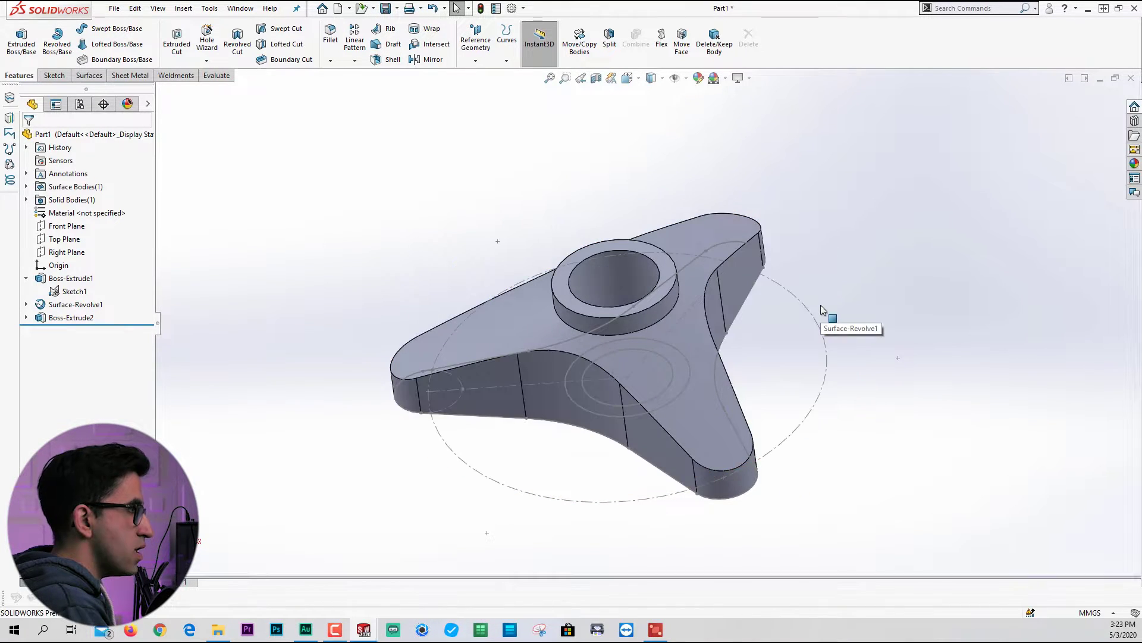
middle_click_drag(822, 306, 757, 309)
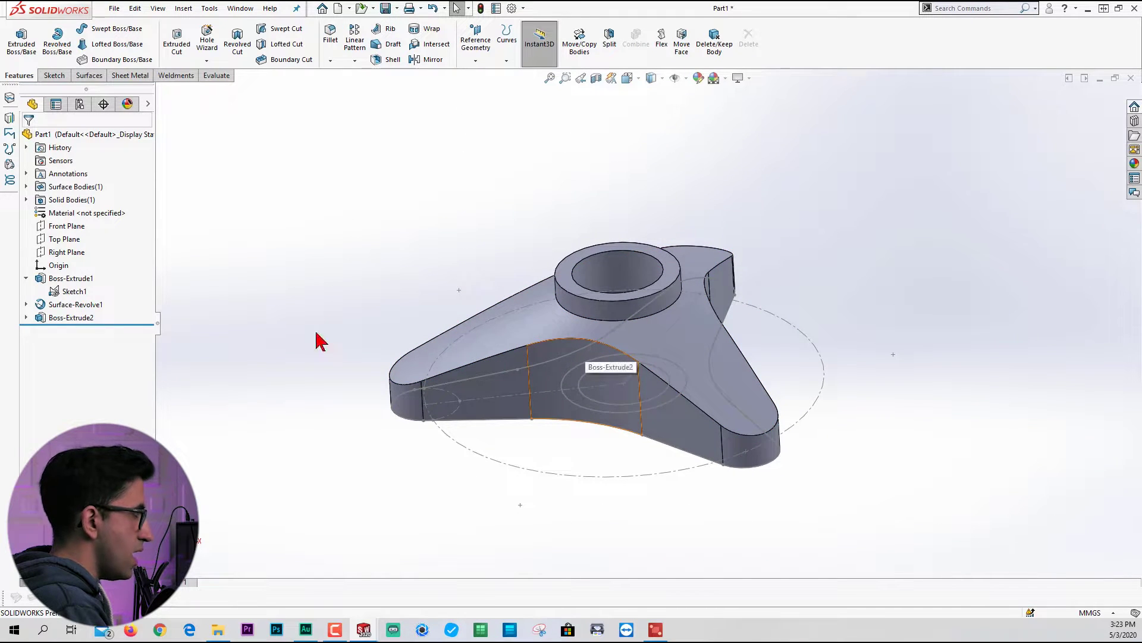
left_click(66, 291)
left_click(90, 256)
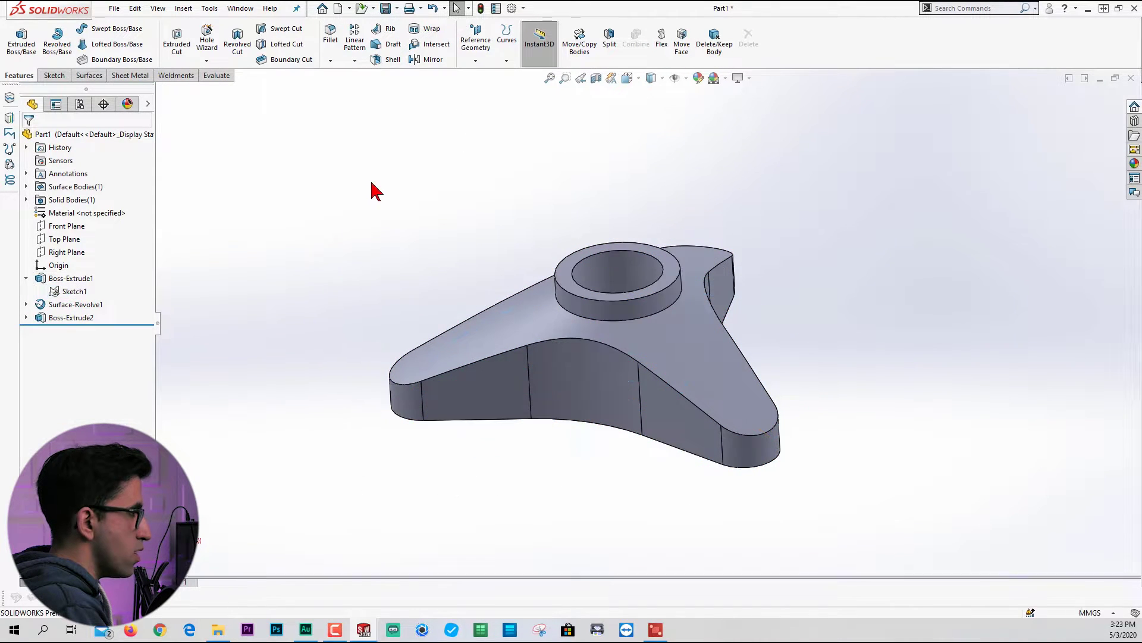
middle_click_drag(756, 277, 733, 504)
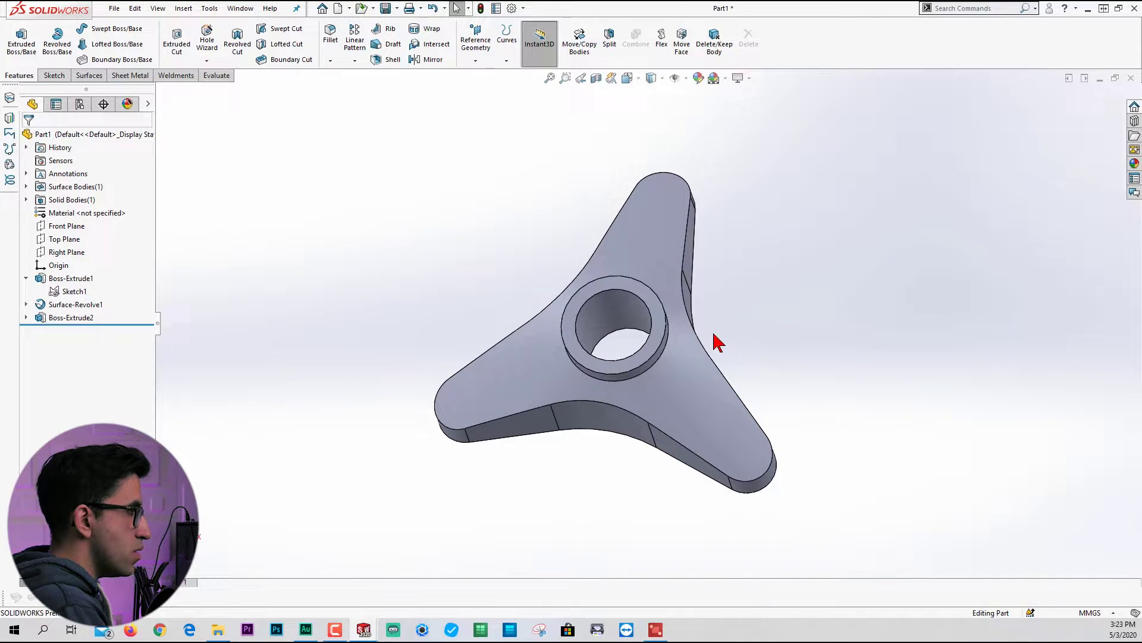
middle_click_drag(718, 342, 716, 390)
Check the PDF hole spec and set up an ANSI Metric M4 counterbore in Hole Wizard
key("alt+Tab")
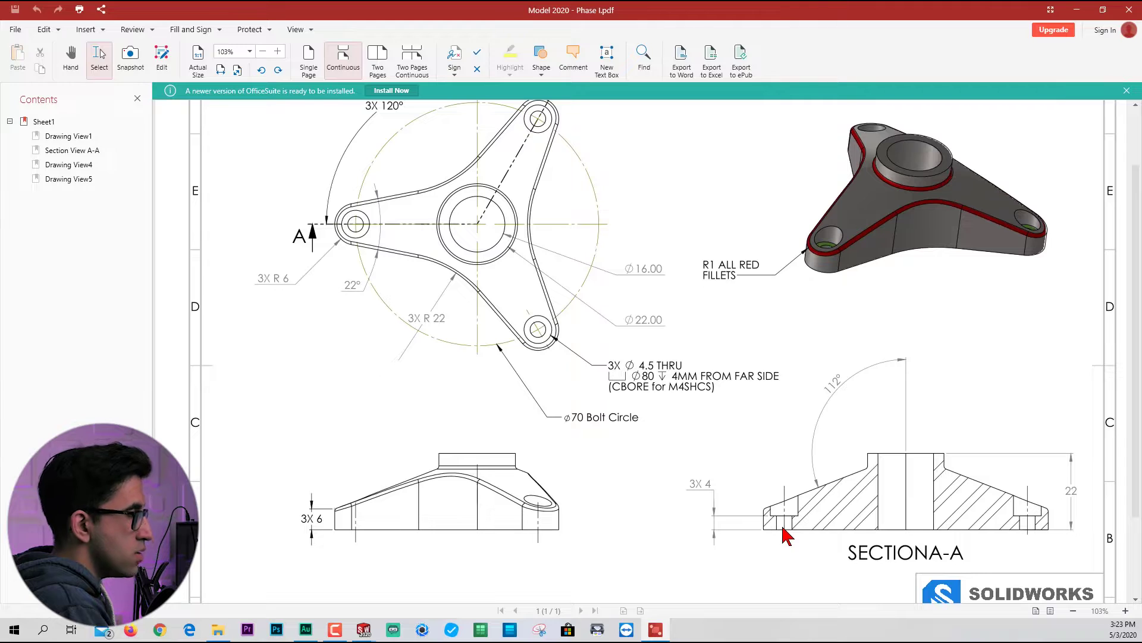
key("alt+Tab")
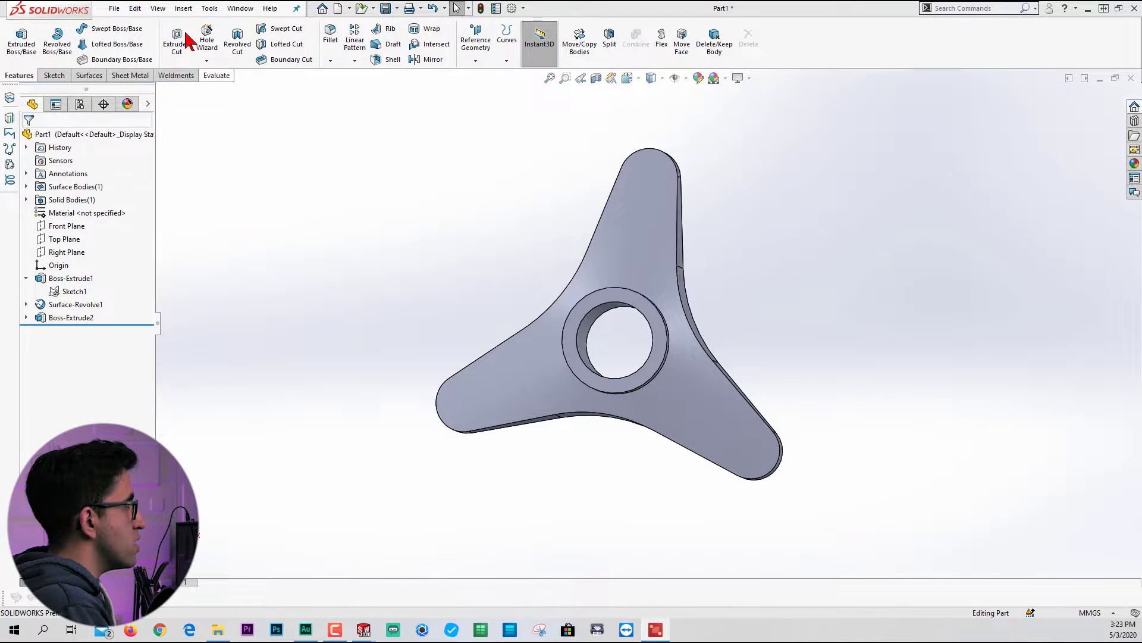
left_click(207, 40)
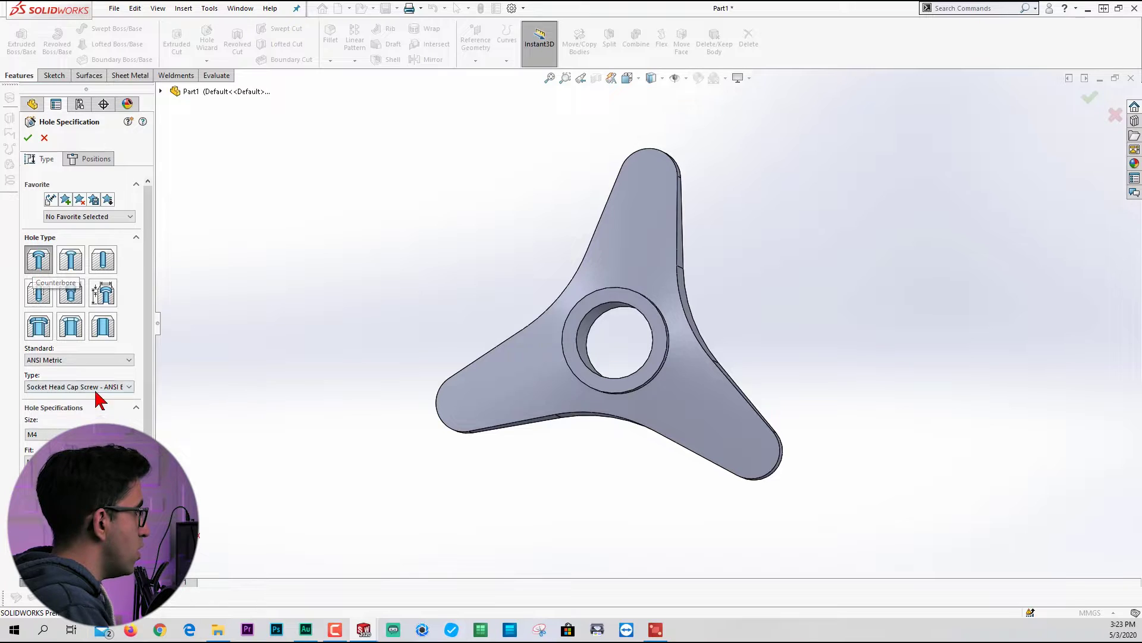
left_click_drag(149, 331, 148, 388)
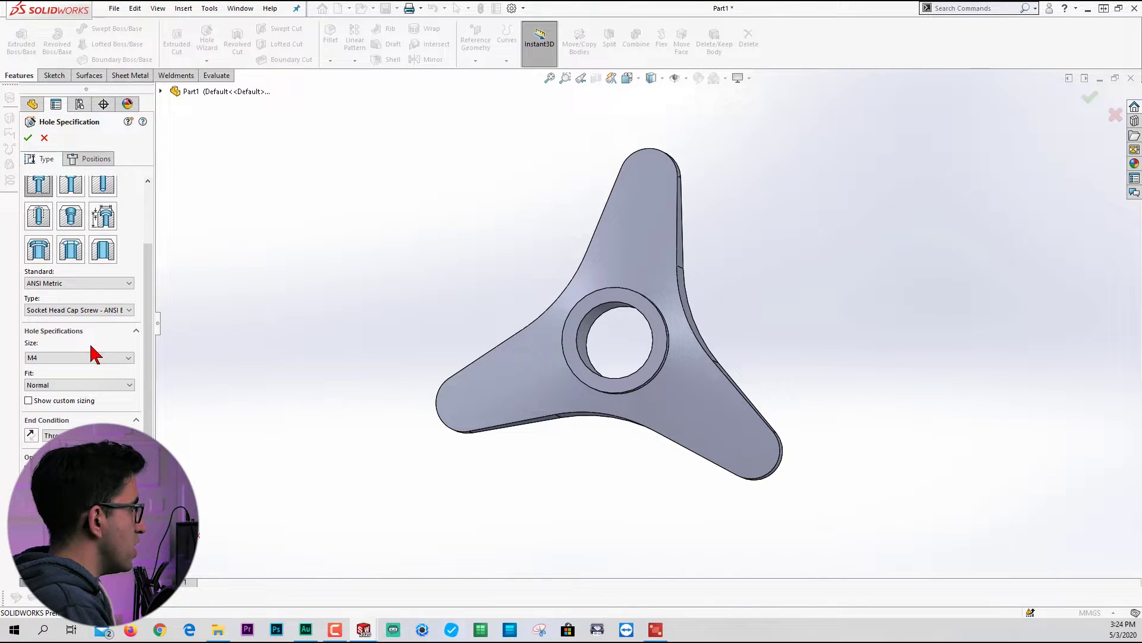
left_click(96, 160)
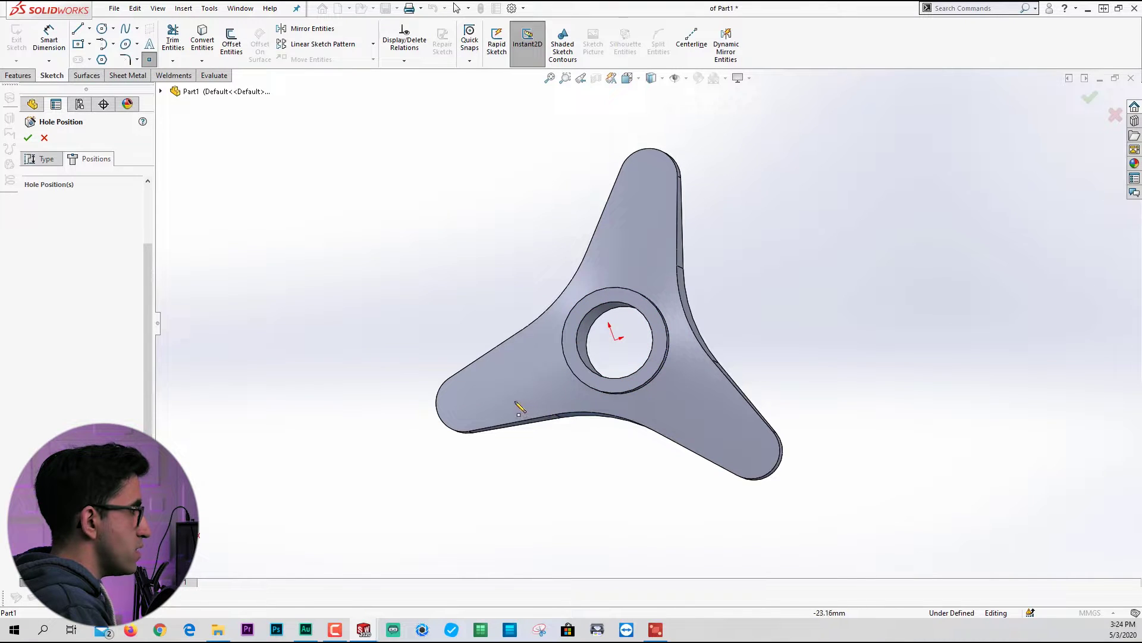
Place the three M4 counterbore positions at the arm-tip centres and confirm
left_click(455, 384)
key("space")
left_click(669, 471)
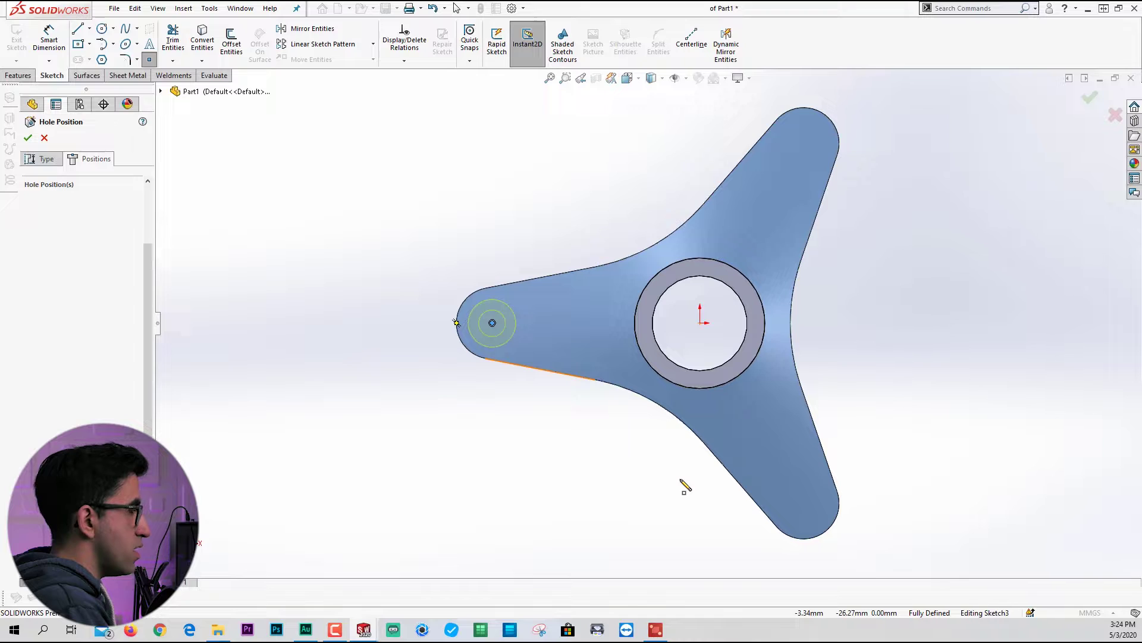
left_click(803, 143)
left_click(803, 503)
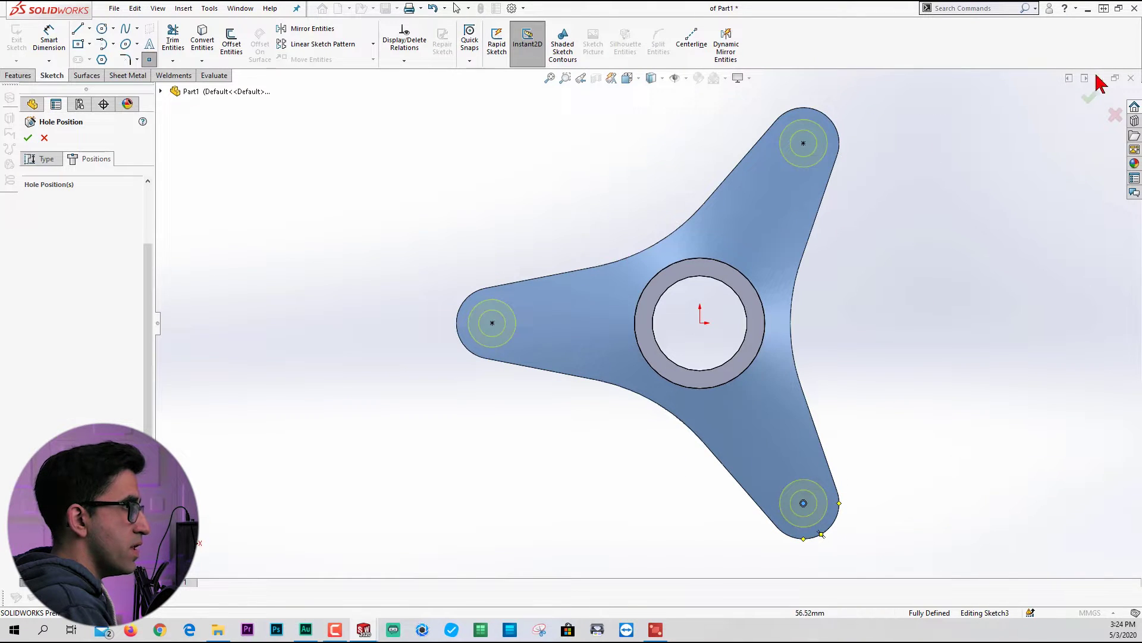
left_click(1089, 98)
middle_click_drag(962, 179, 850, 478)
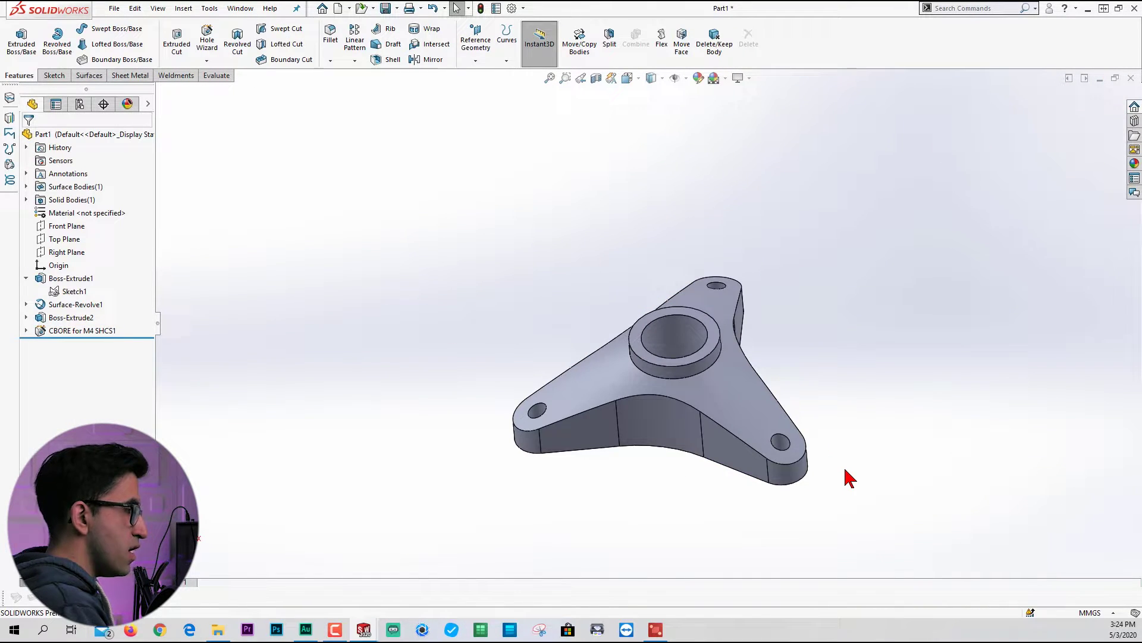
Check the counterbore on the Phase I drawing, then edit CBORE's Sketch4 in Normal To view
key("alt+Tab")
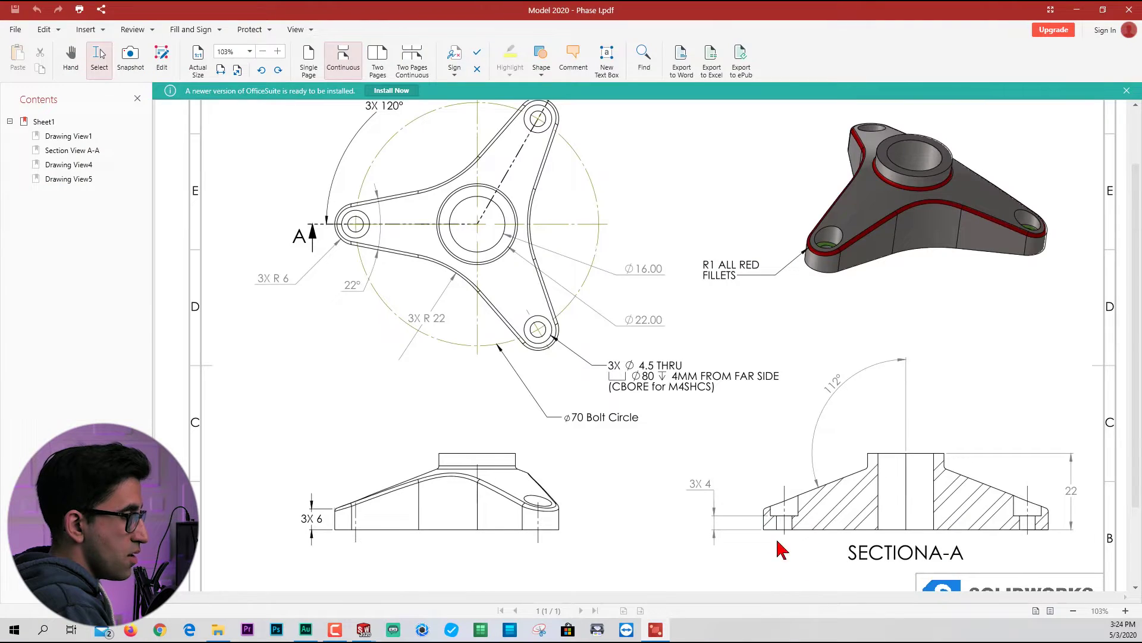
key("alt+Tab")
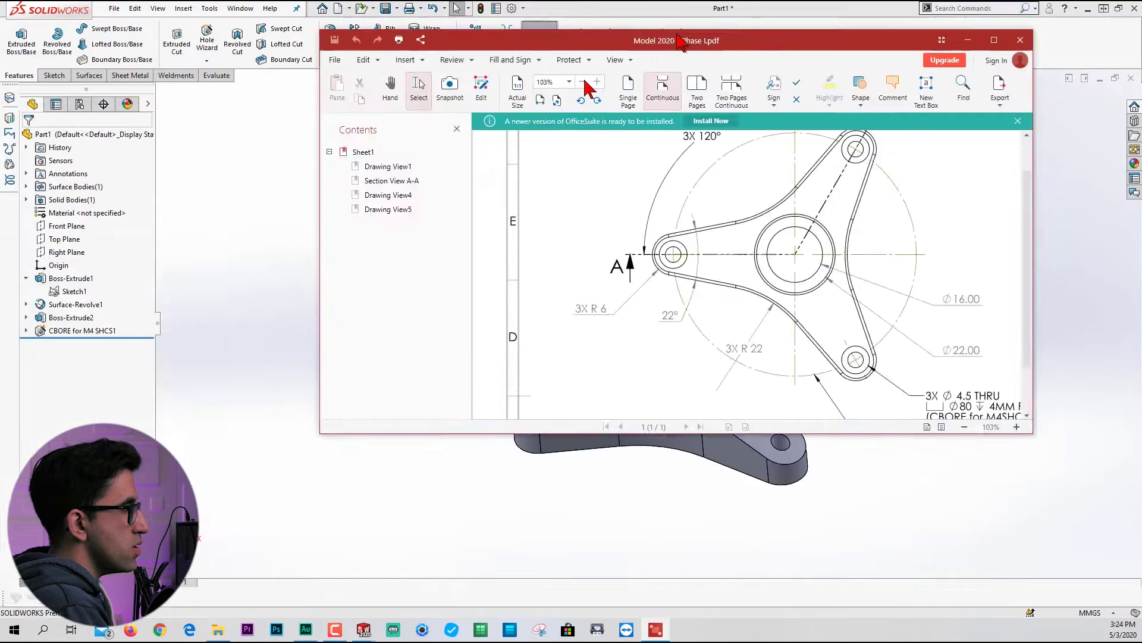
left_click(59, 331)
left_click(26, 331)
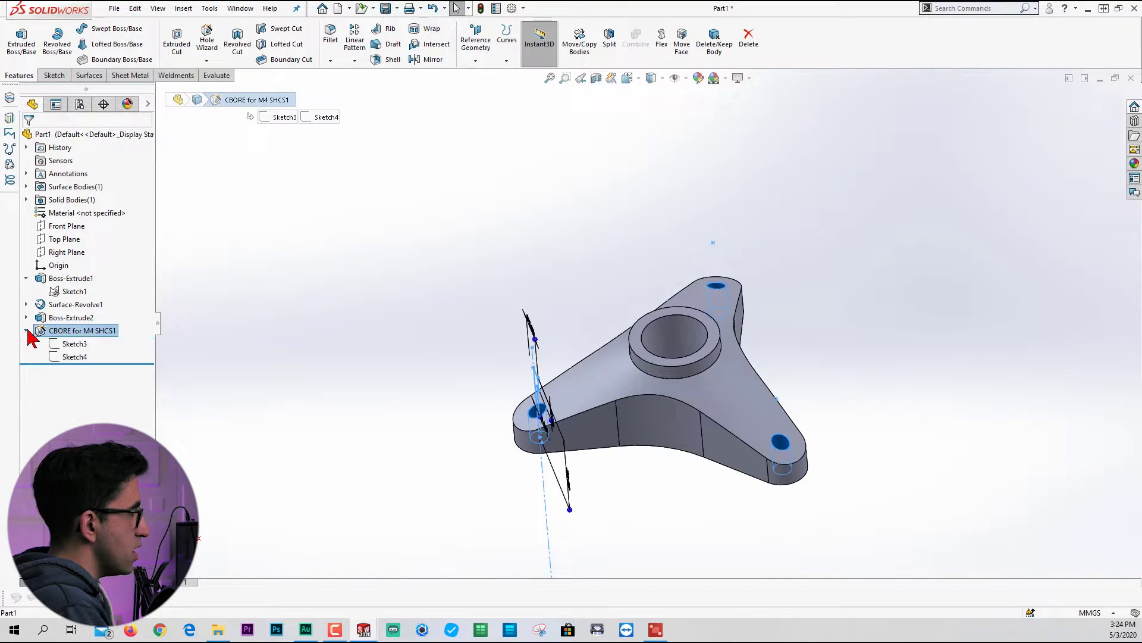
left_click(74, 357)
left_click(113, 311)
key("space")
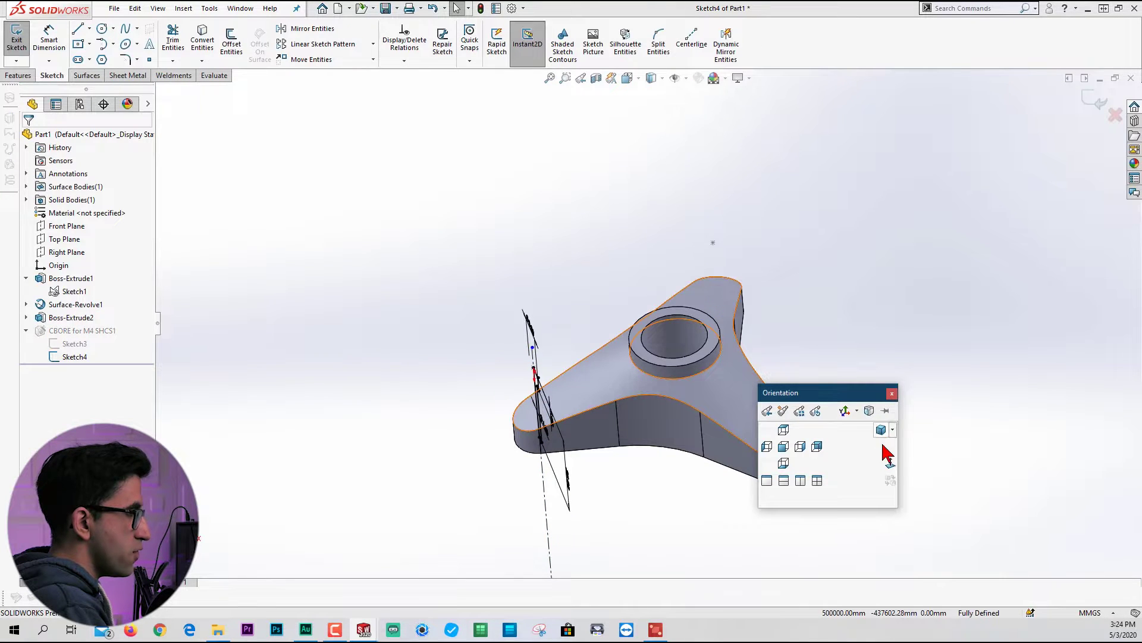
left_click(886, 429)
Replace the 4.00 depth dimension with a 4 mm depth measured from the top edge
left_click(578, 373)
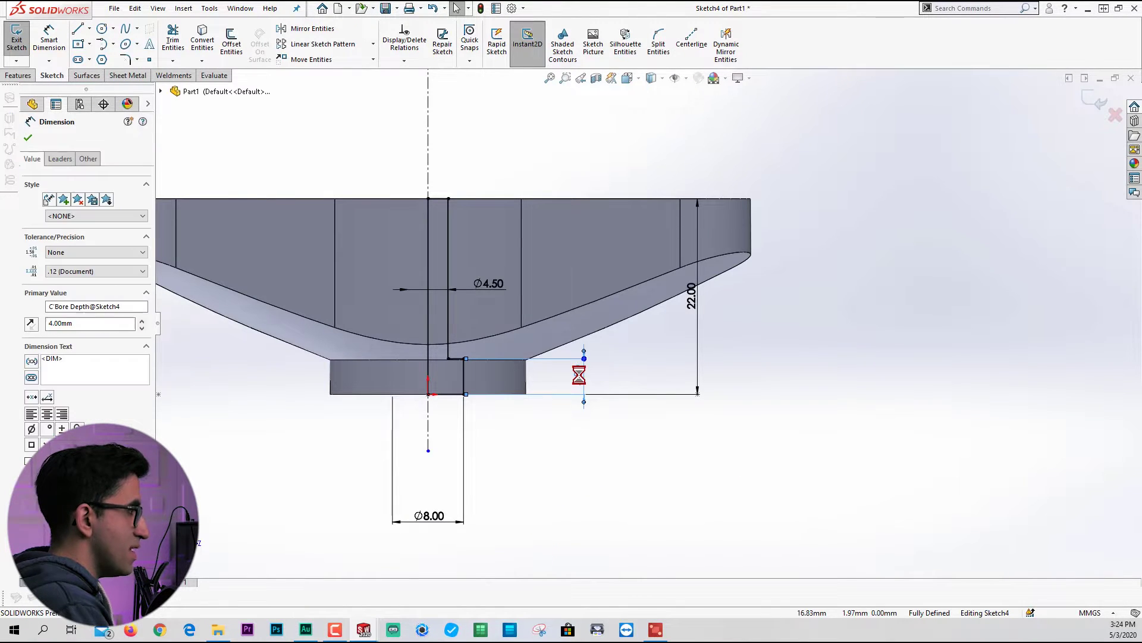
key("Delete")
right_click_drag(581, 375, 508, 196)
left_click(449, 237)
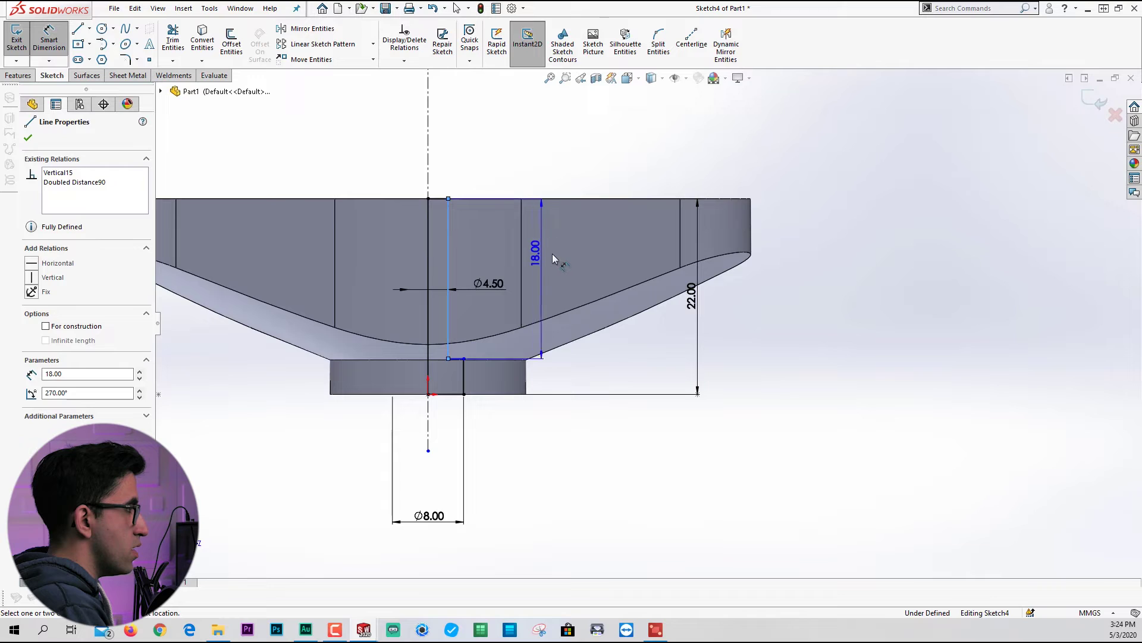
left_click(558, 260)
type("4")
key("Return")
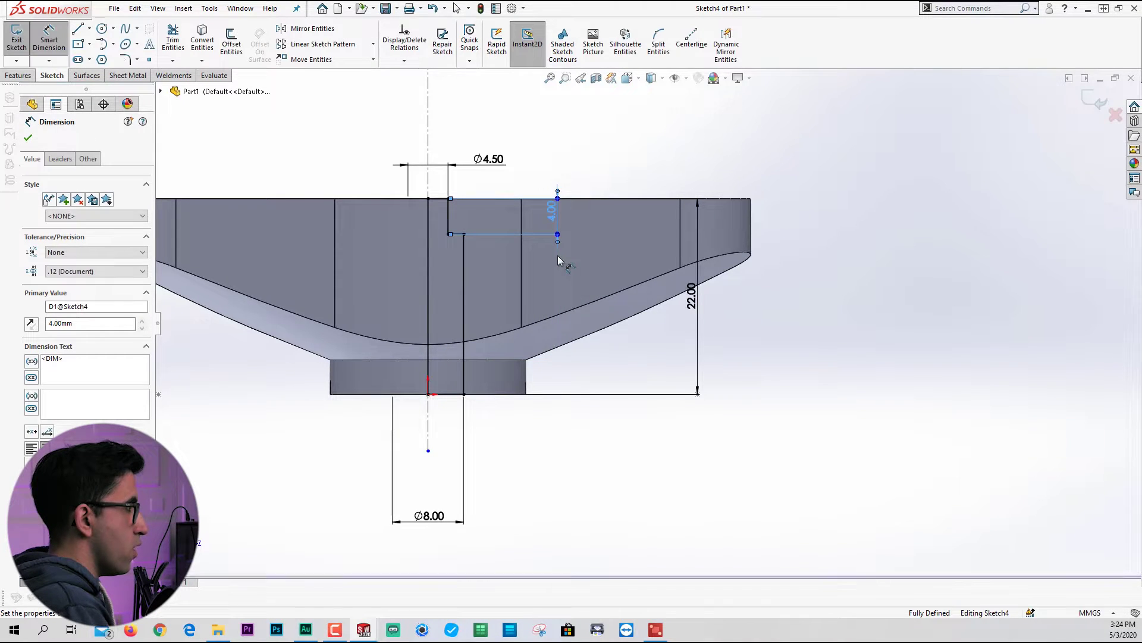
key("Escape")
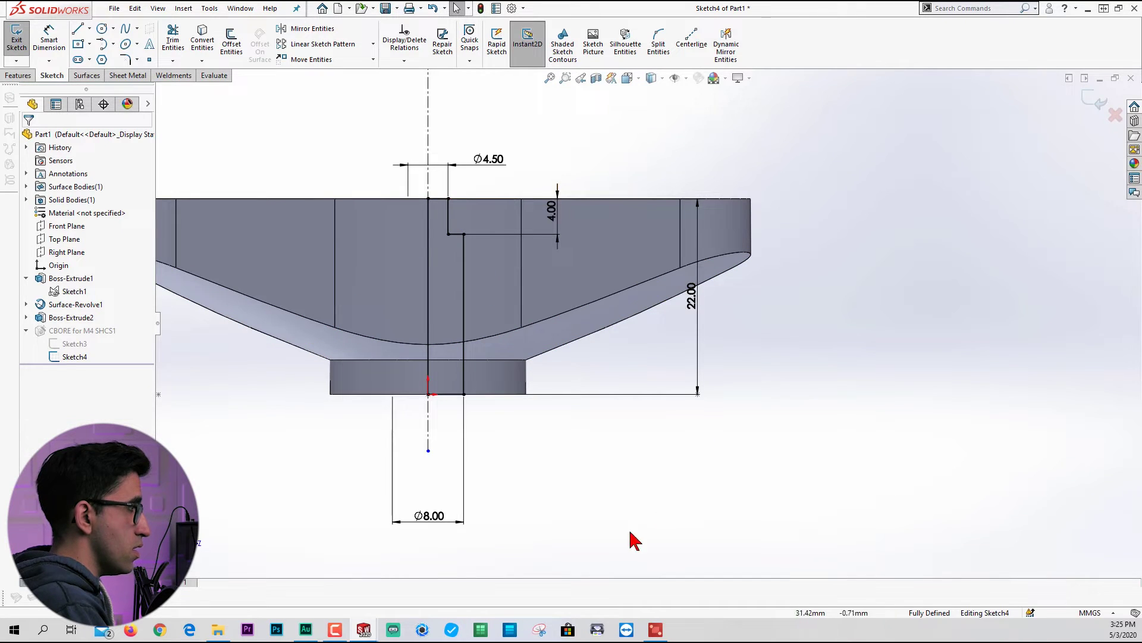
left_click(1113, 113)
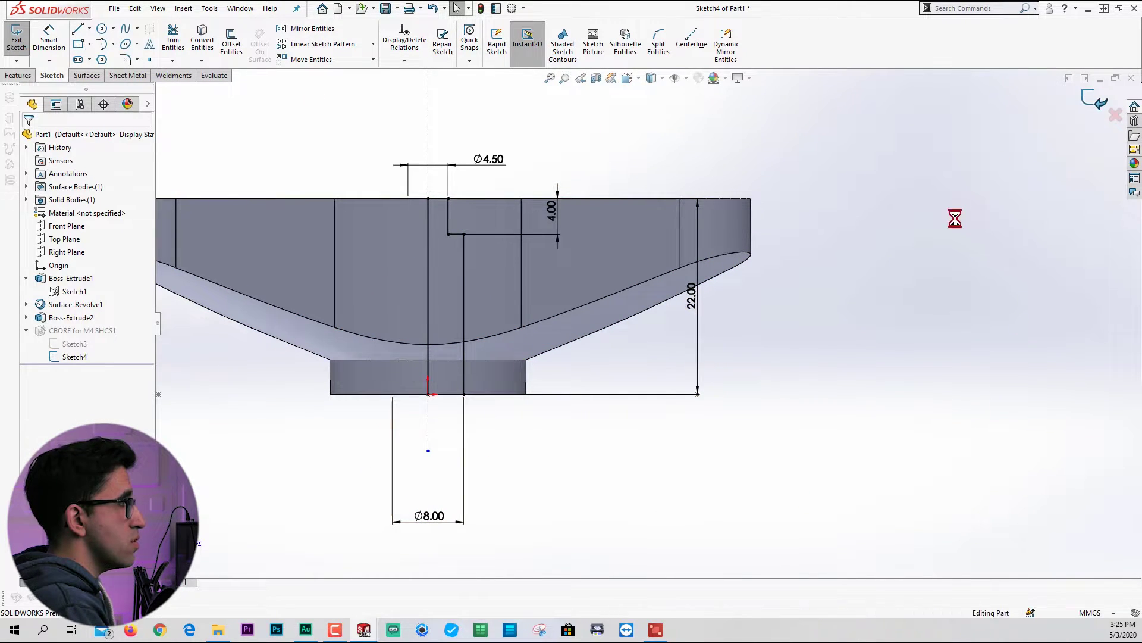
key("alt+Tab")
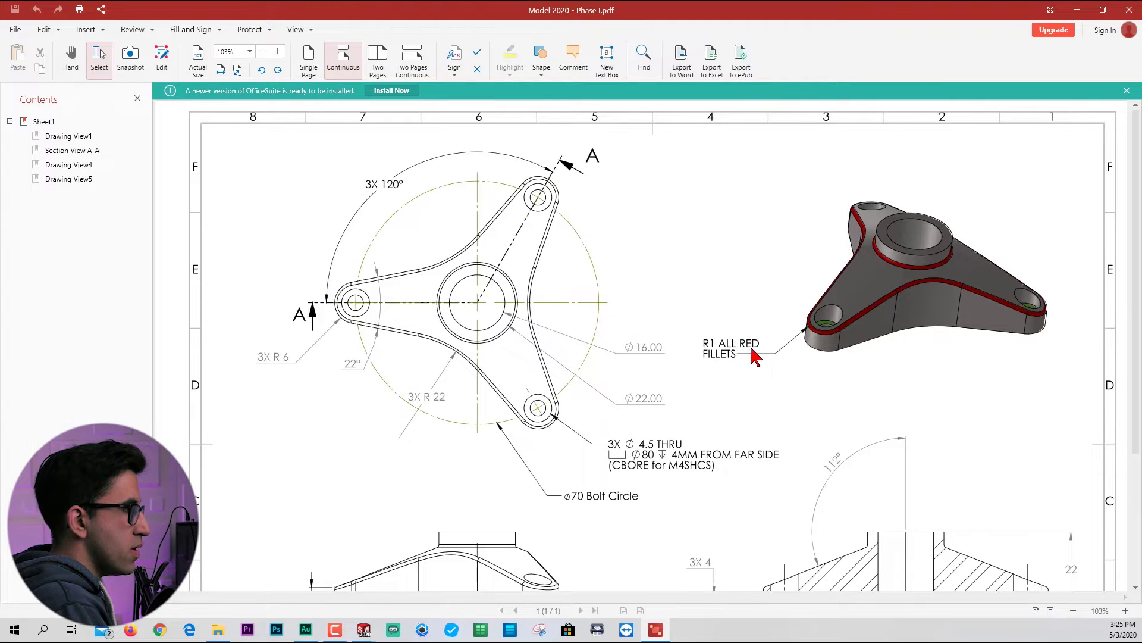
Round the central boss edge and the outer top edge loop with a 1 mm fillet
key("alt+Tab")
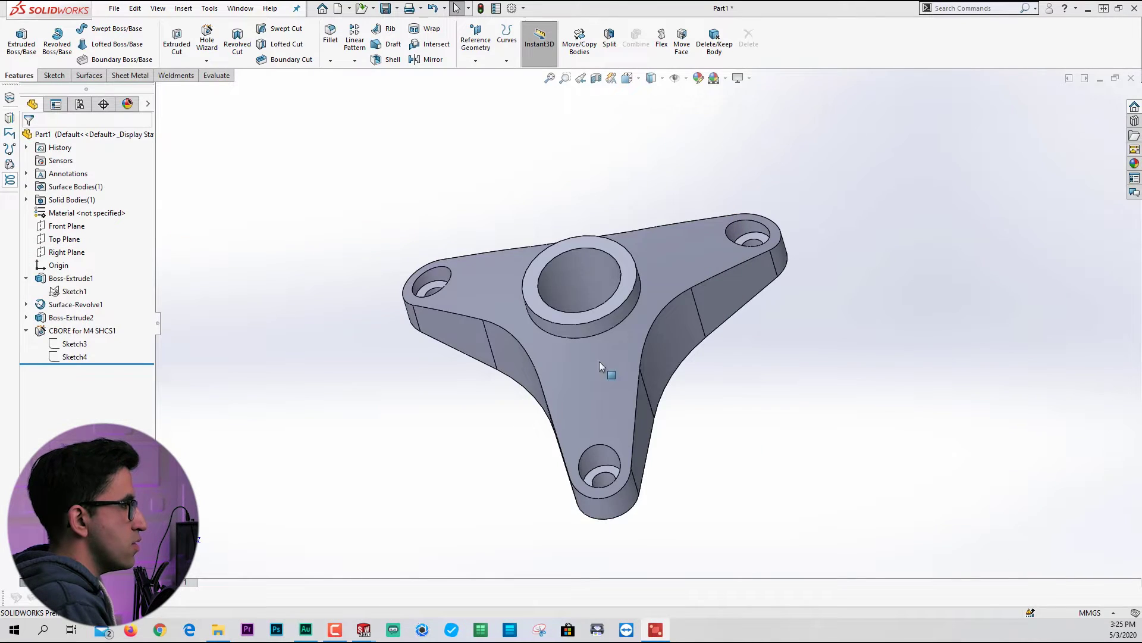
left_click(632, 311)
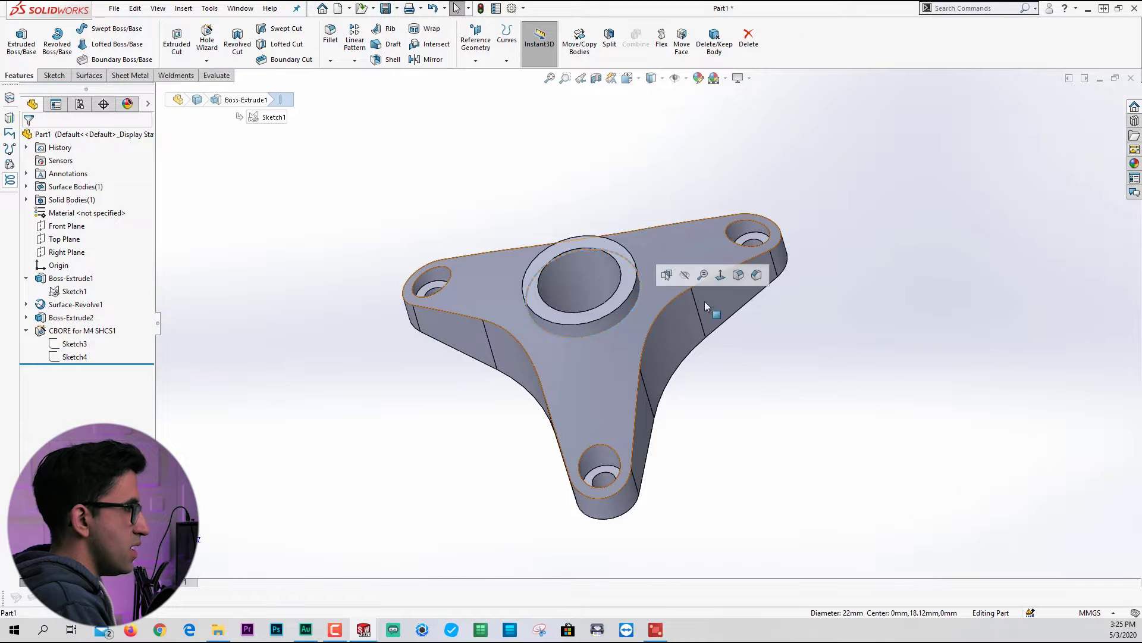
left_click(736, 280)
type("1")
key("Return")
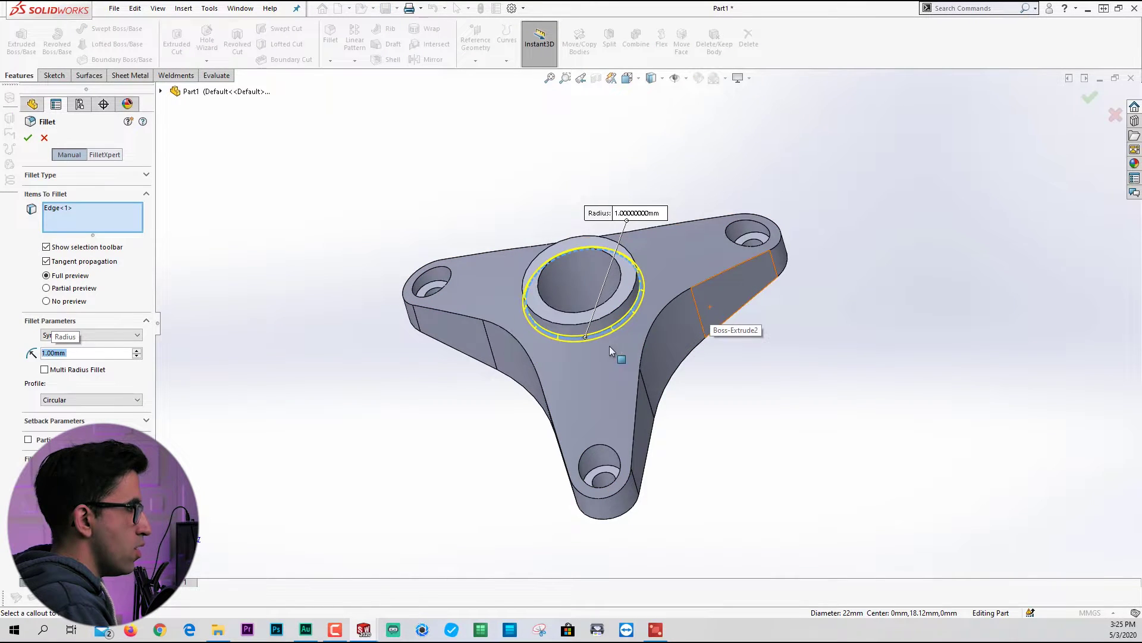
left_click(683, 293)
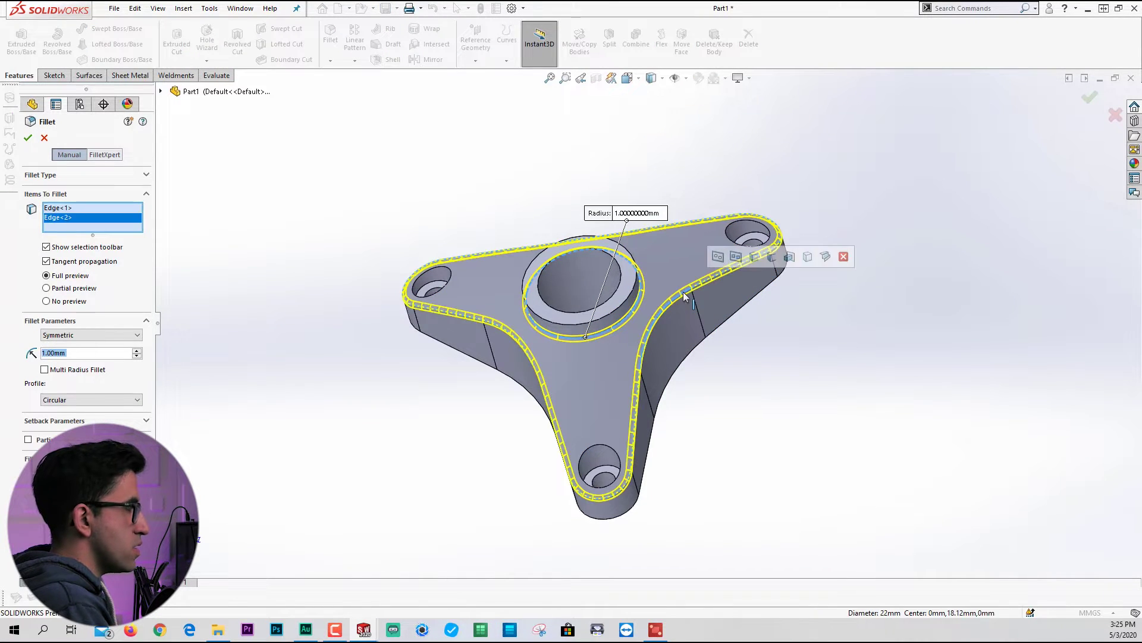
left_click(28, 139)
middle_click_drag(395, 127, 931, 351)
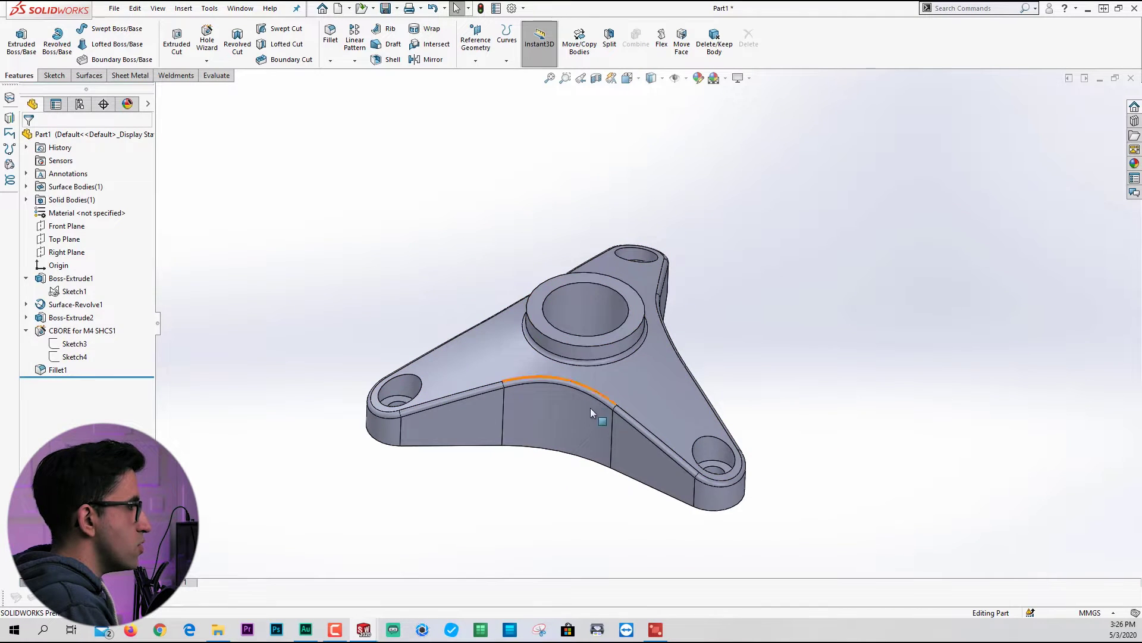
left_click(229, 77)
left_click(155, 41)
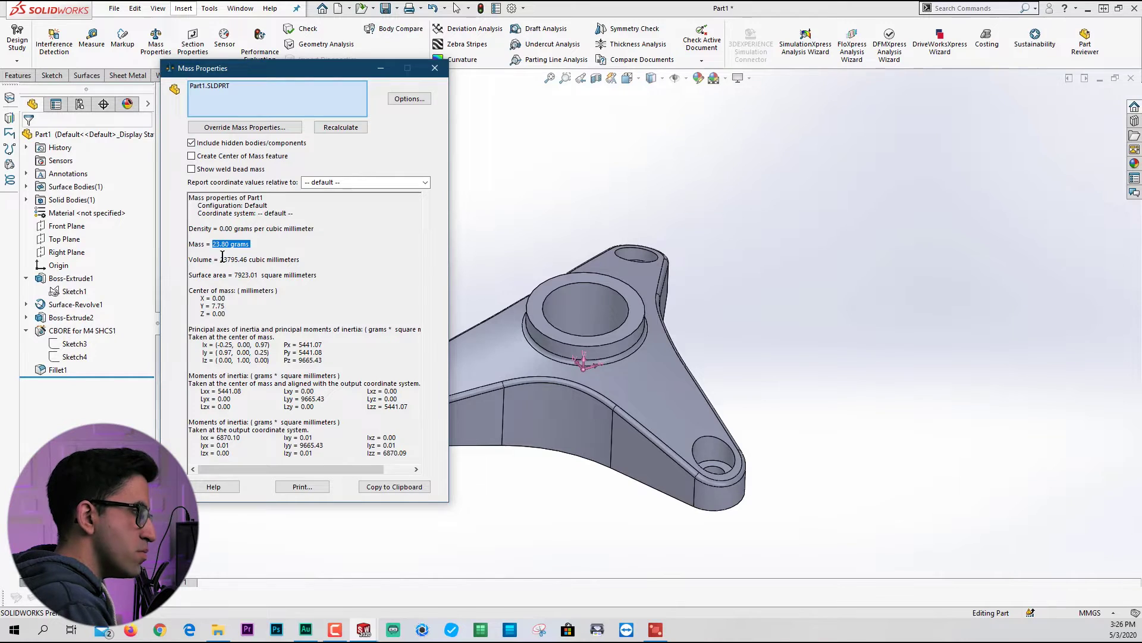
key("Escape")
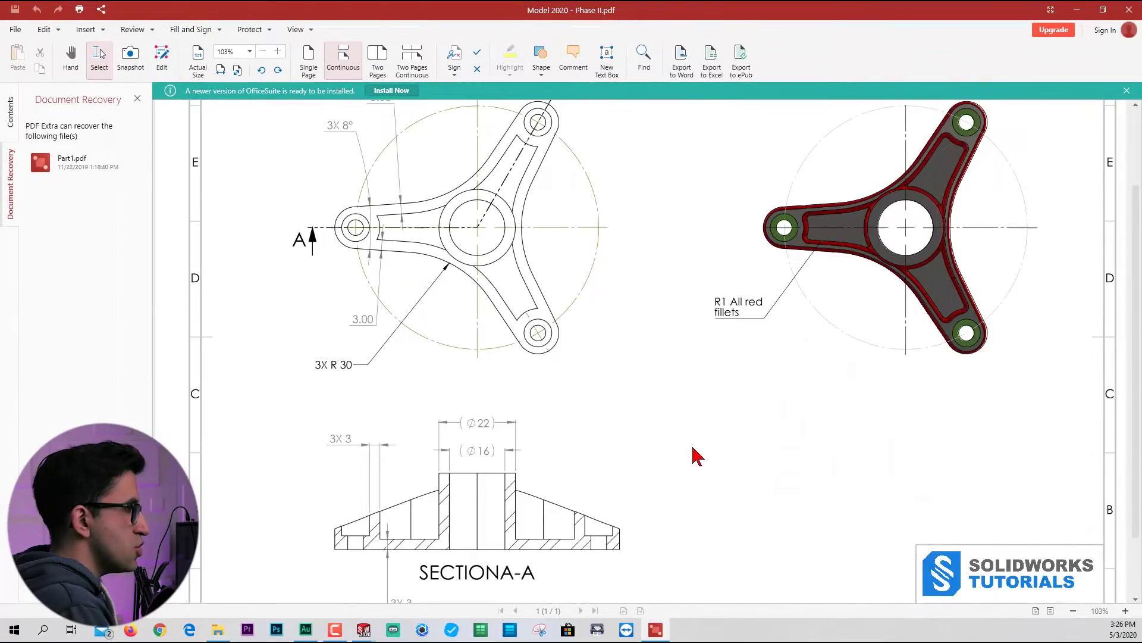
Scroll through Model 2020 - Phase II.pdf to read its dimensions and title block
scroll(699, 470, "down", 2)
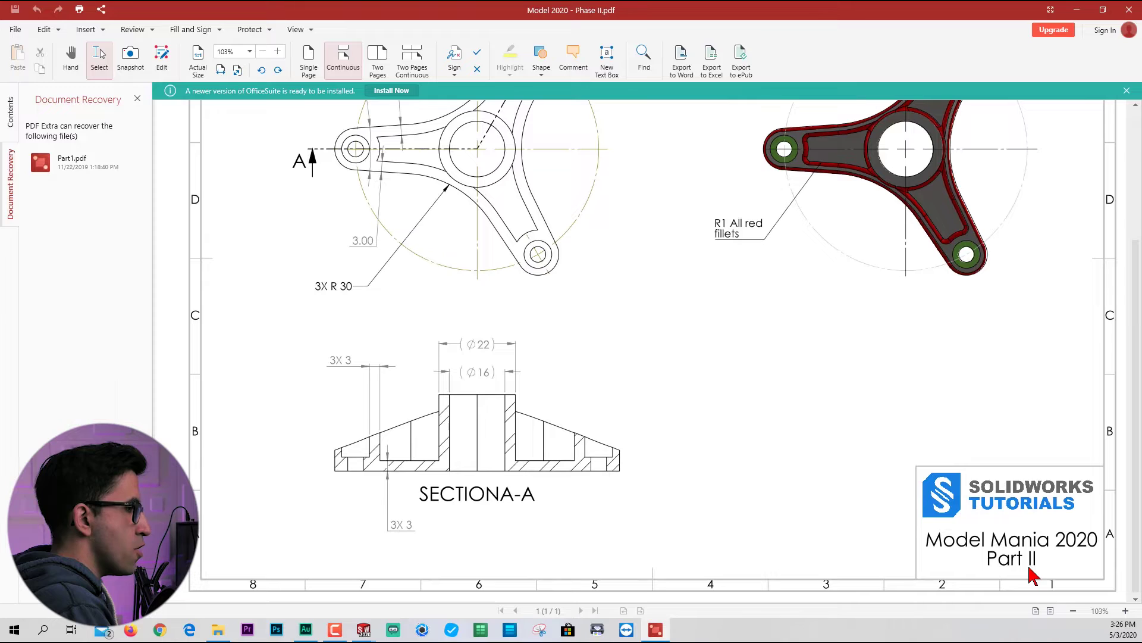
scroll(810, 546, "up", 3)
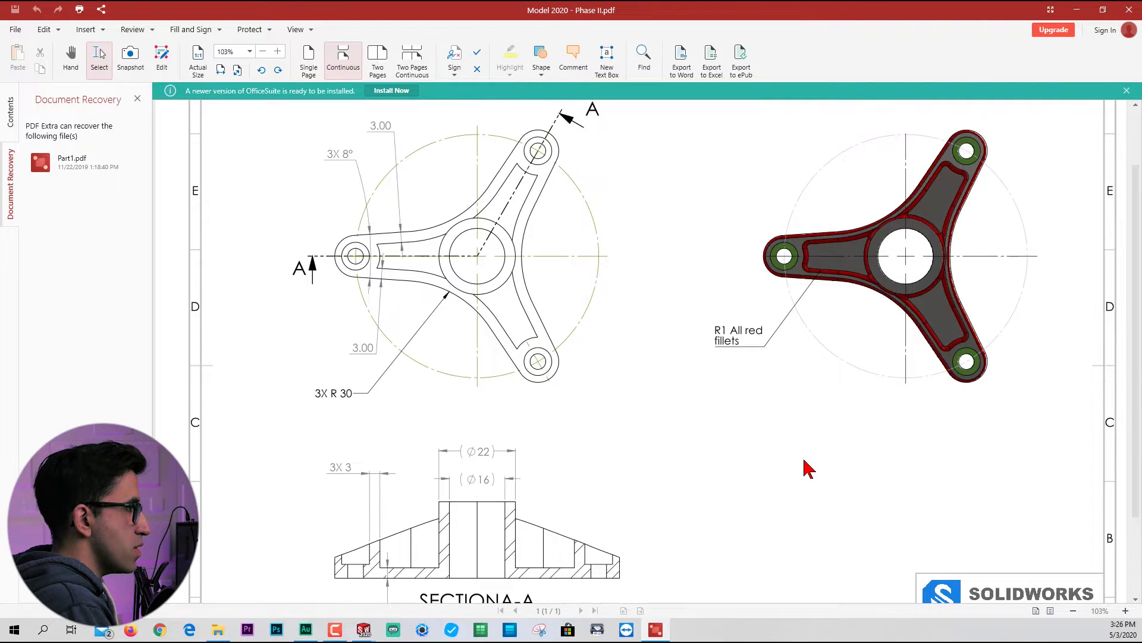
scroll(808, 468, "up", 1)
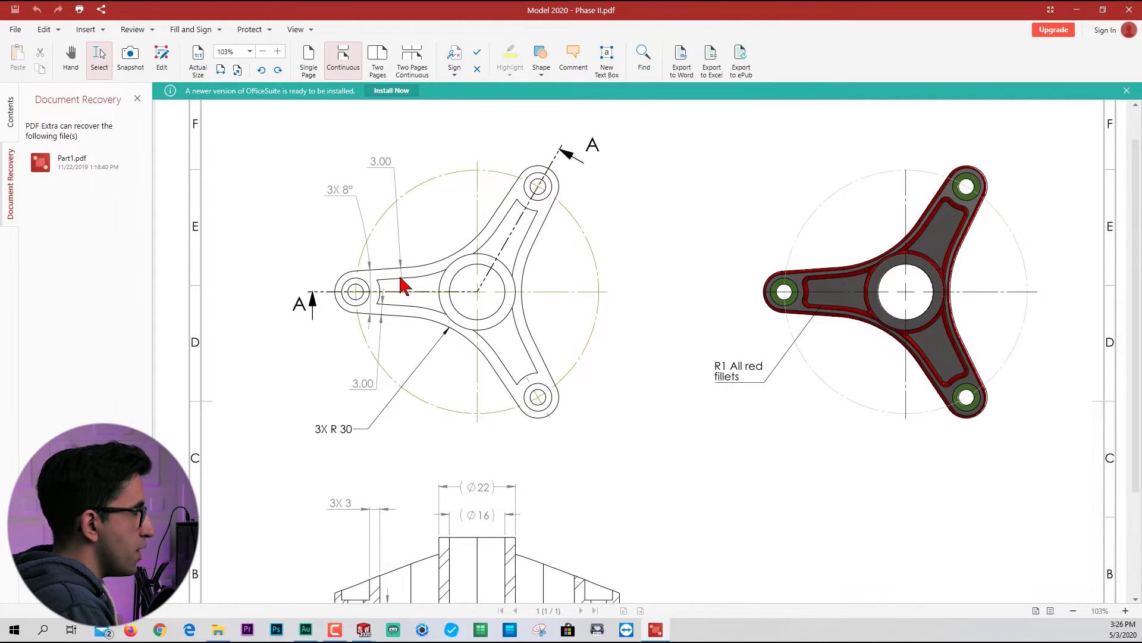
scroll(599, 322, "down", 3)
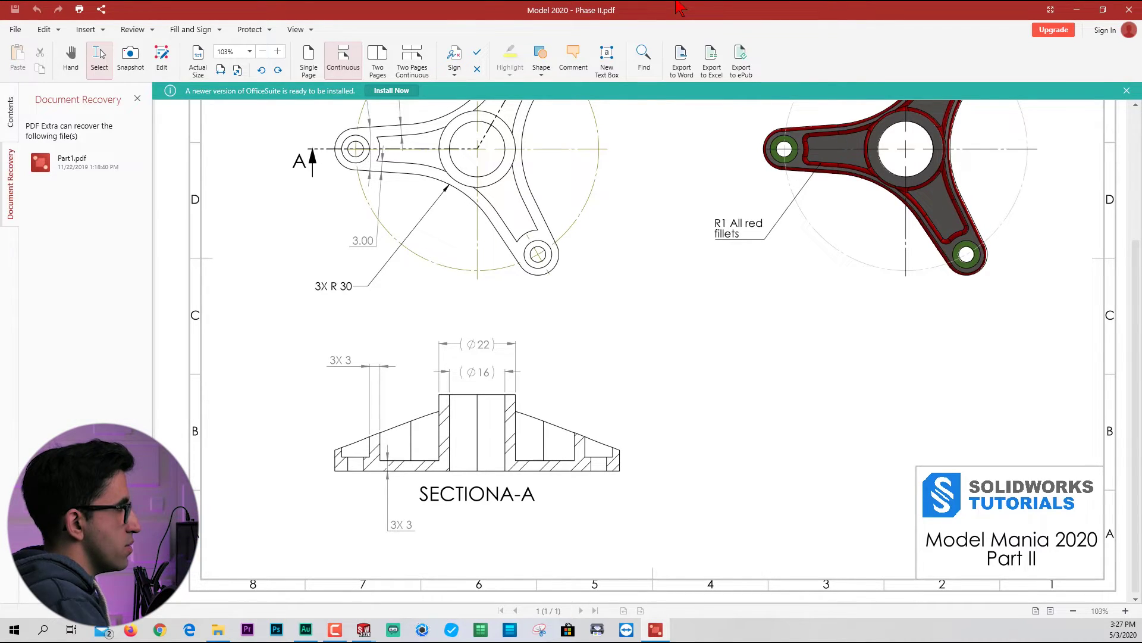
left_click(1076, 9)
Edit Sketch1 in Normal To view and dimension the arm angle to 8°
middle_click_drag(288, 288, 164, 308)
left_click(75, 291)
left_click(95, 262)
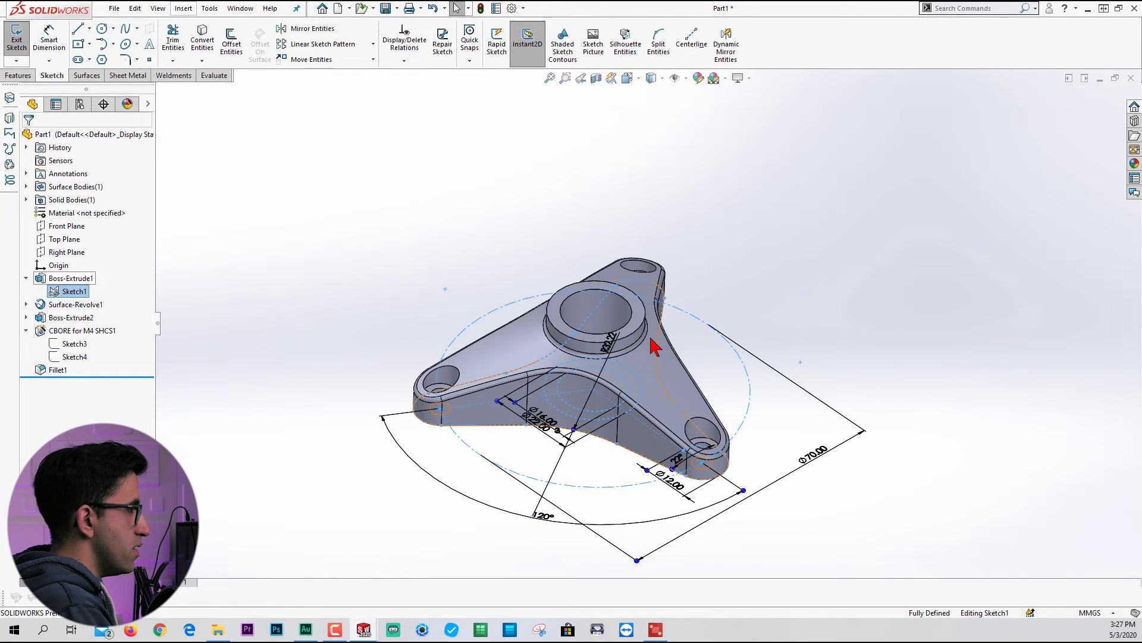
key("space")
left_click(794, 420)
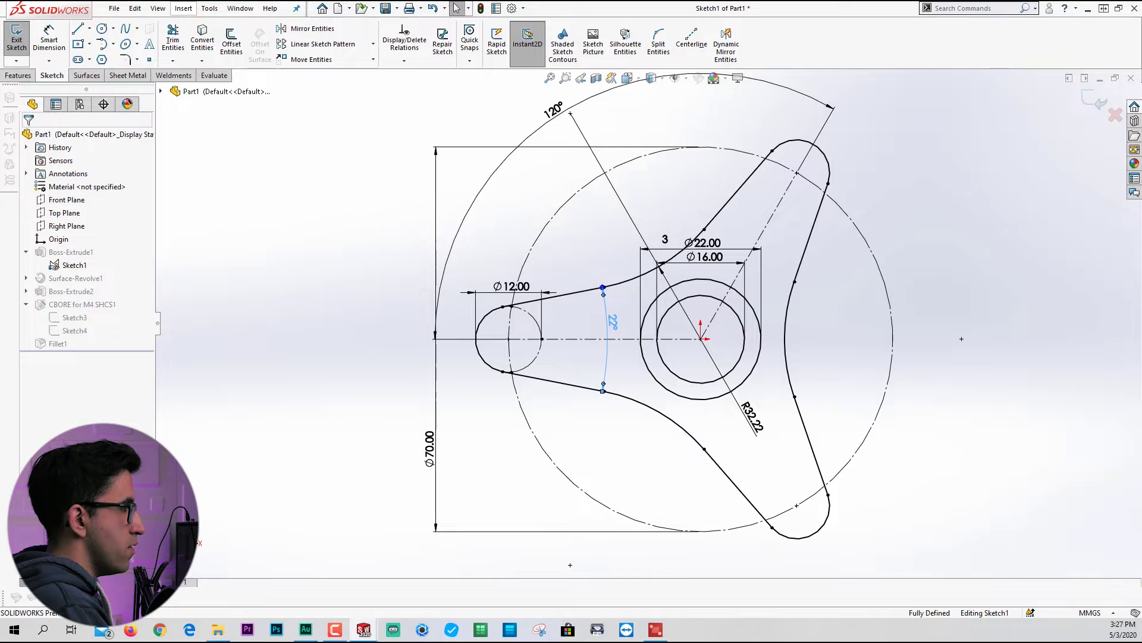
left_click(603, 332)
type("8")
key("Escape")
key("Escape")
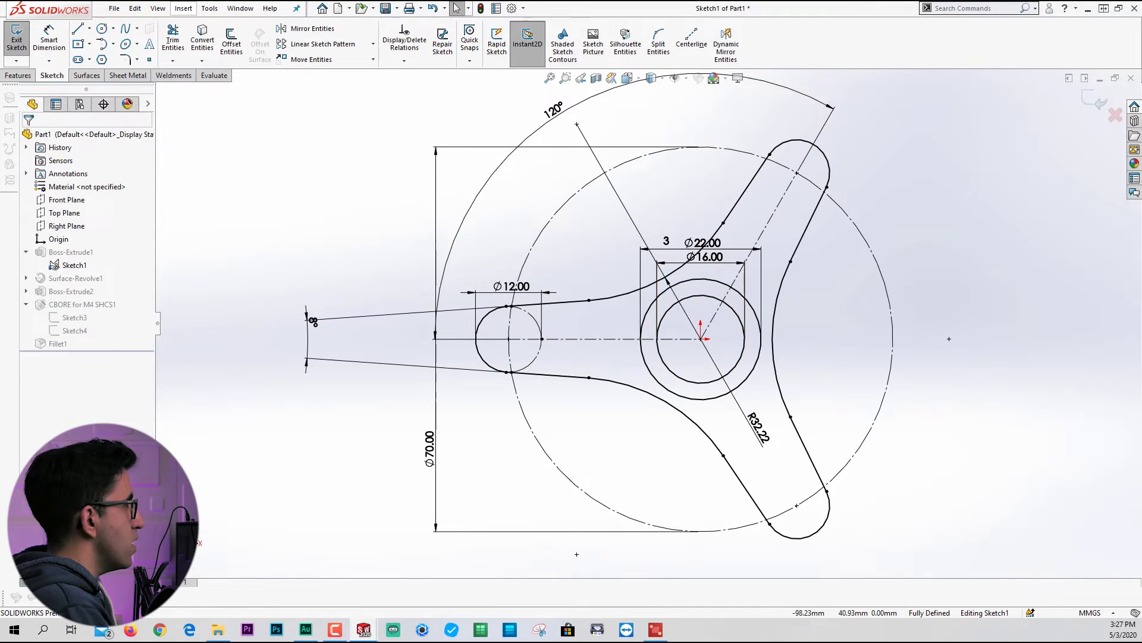
Check the Phase II drawing, set the arm arc radius to R30, and rebuild
key("alt+Tab")
scroll(480, 335, "up", 1)
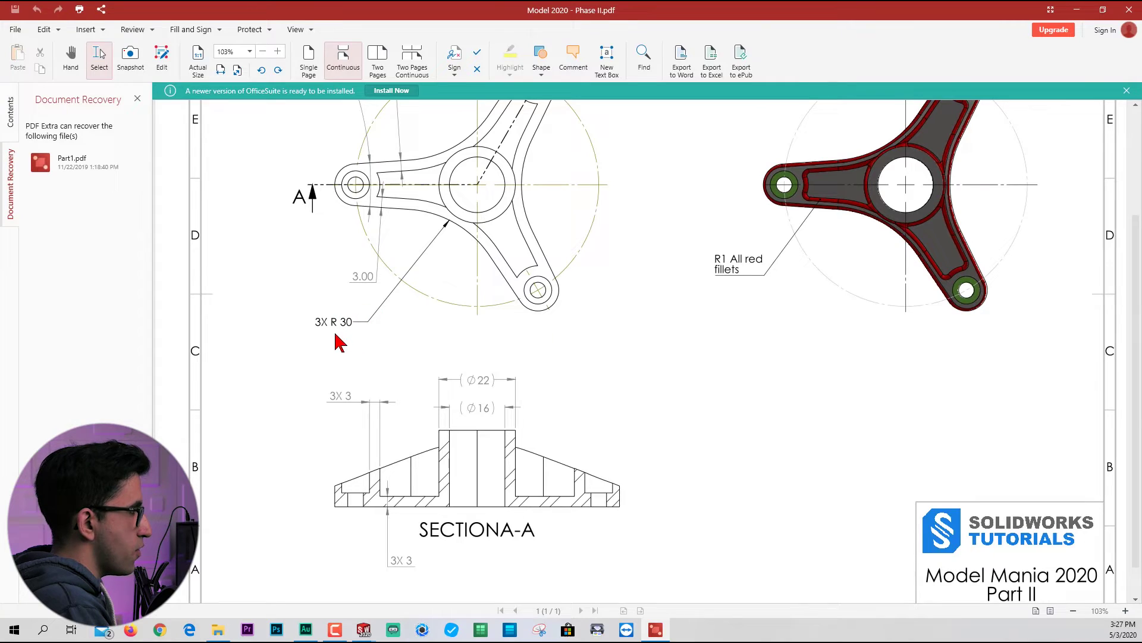
key("alt+Tab")
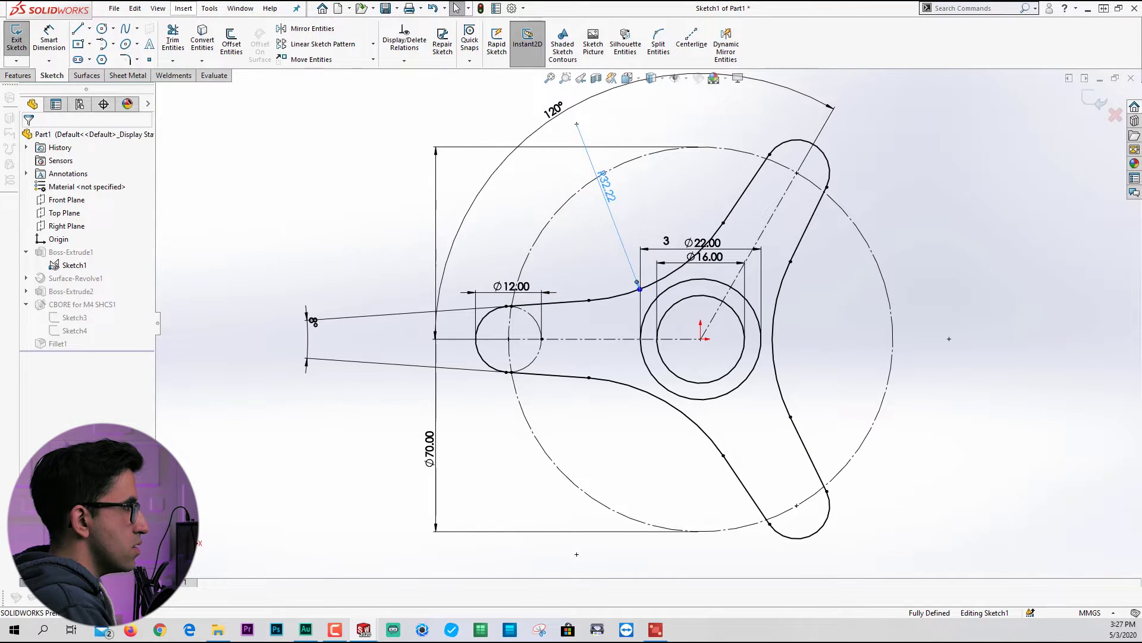
left_click(602, 184)
type("30")
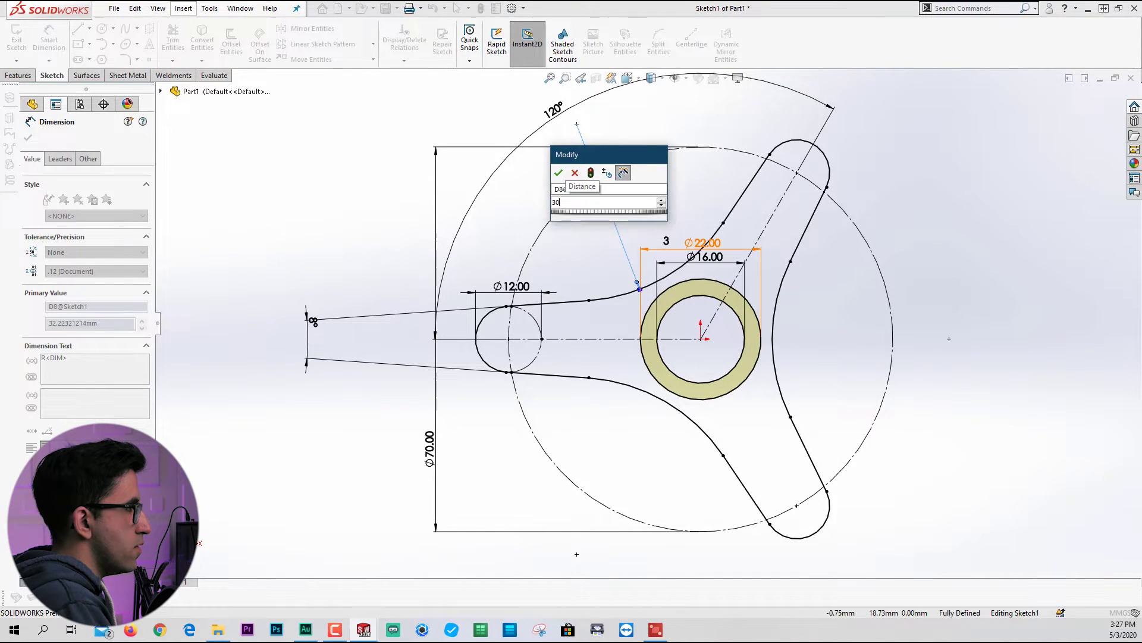
key("Return")
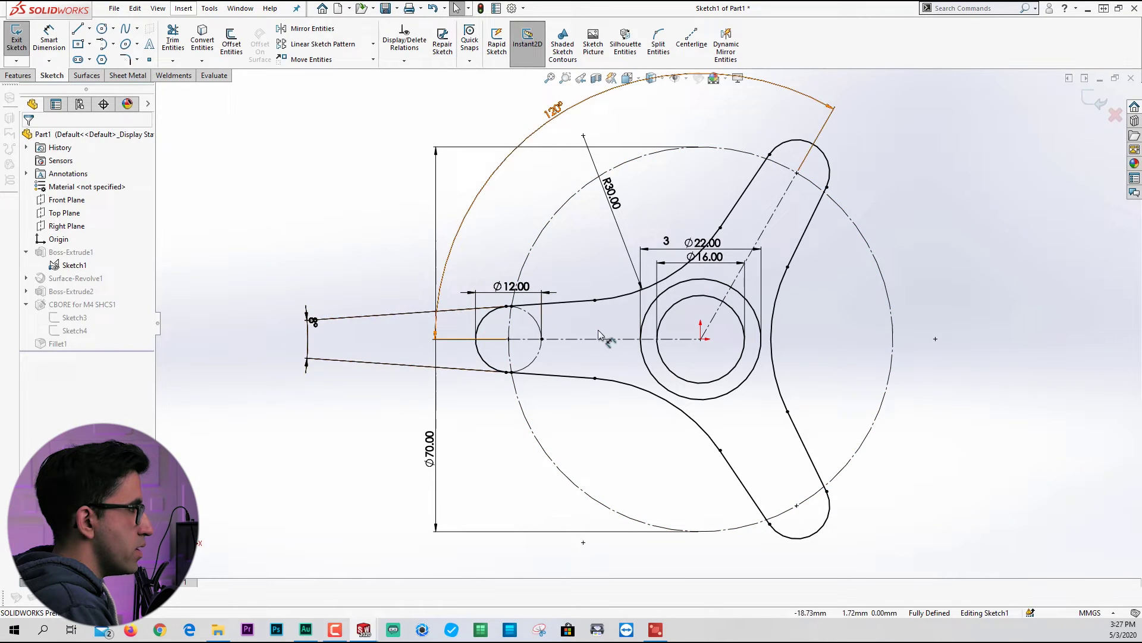
left_click(1096, 98)
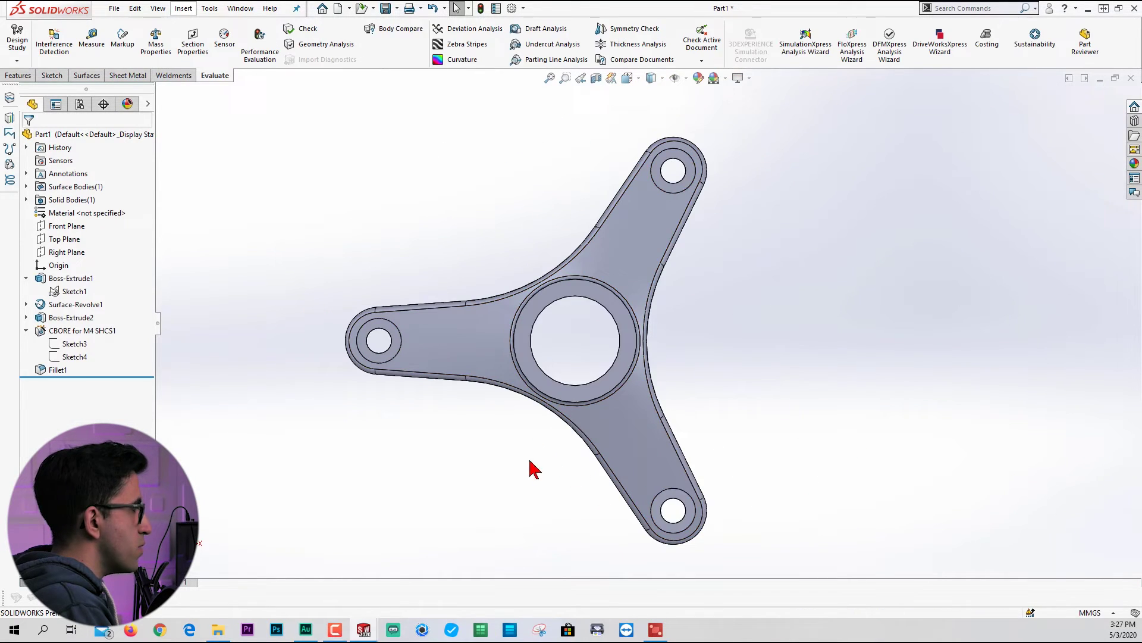
Shell the flange from its top face, inspect the result, then undo that first shell
scroll(96, 42, "up", 5)
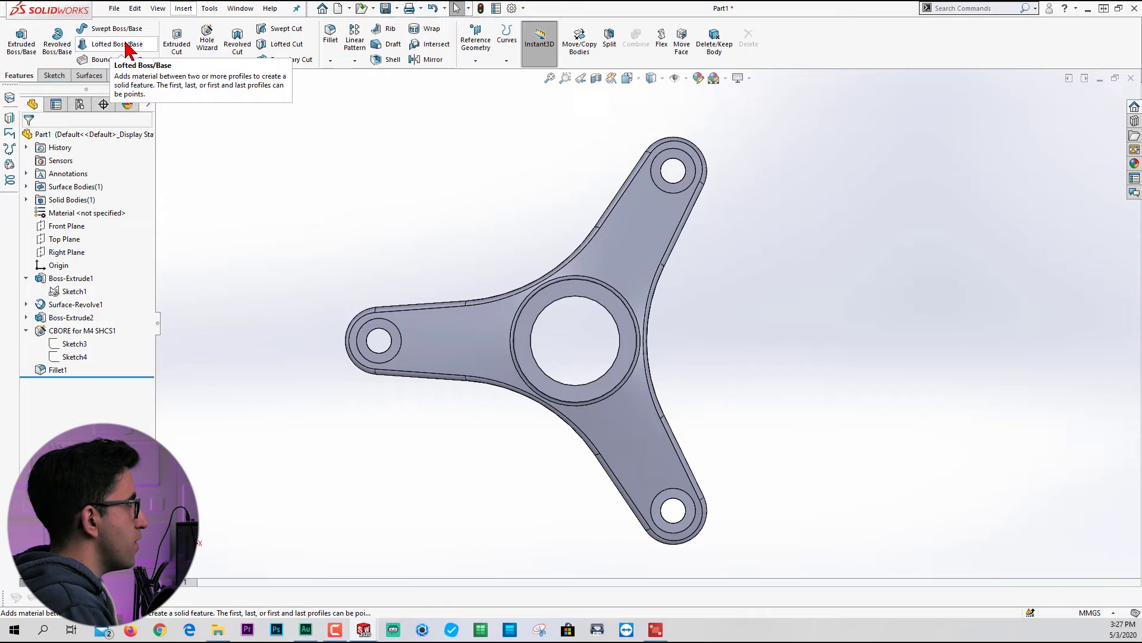
left_click(391, 61)
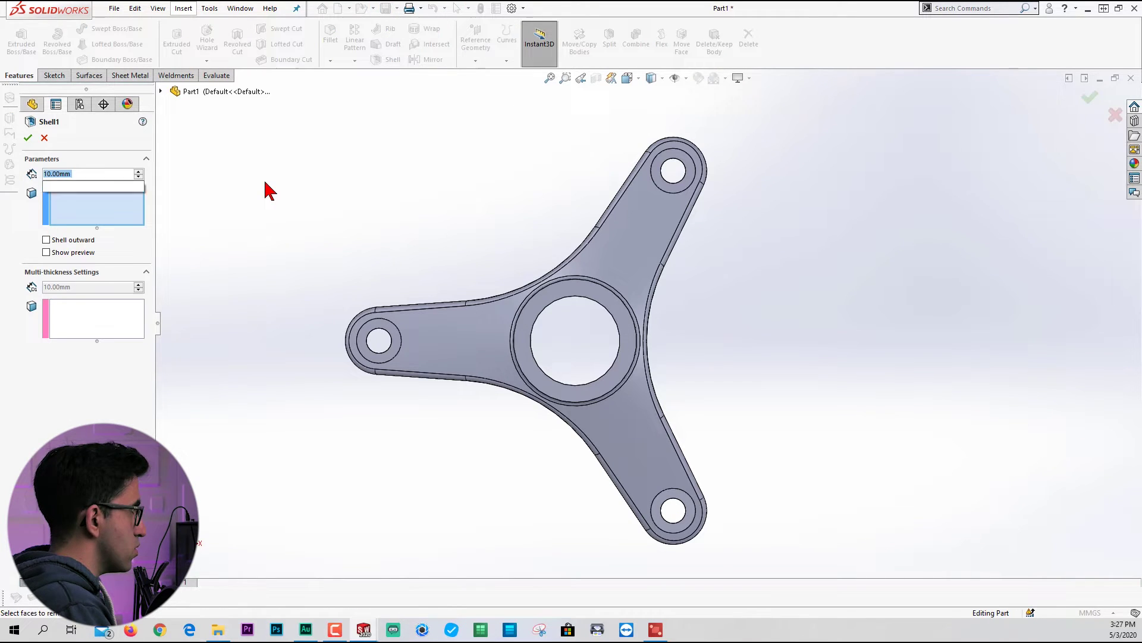
left_click(482, 351)
key("Return")
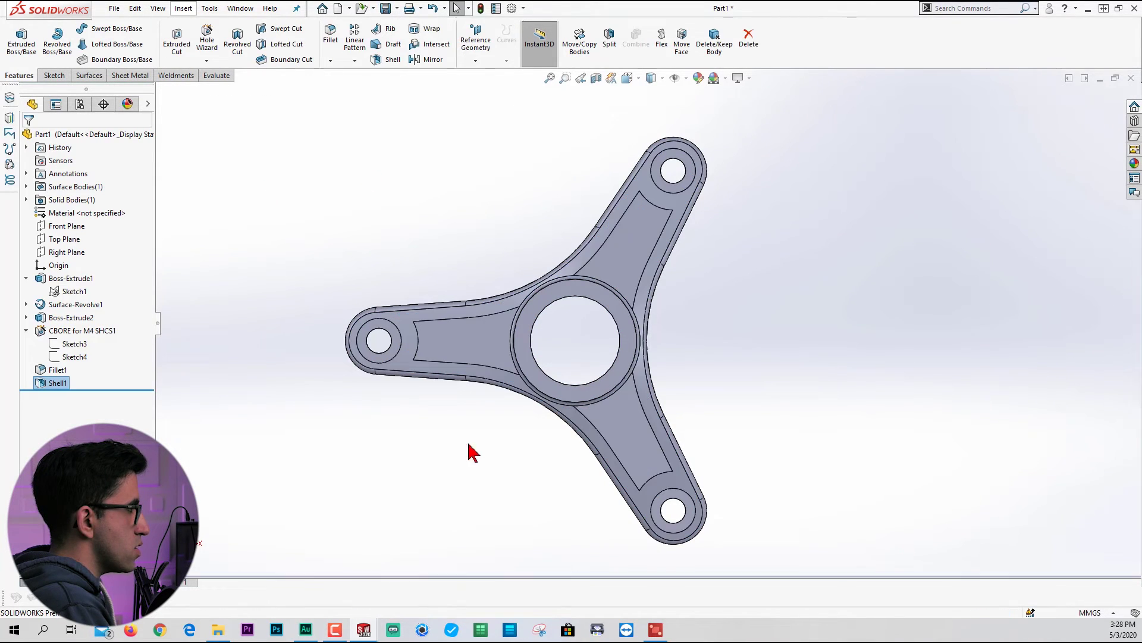
middle_click_drag(485, 515, 755, 382)
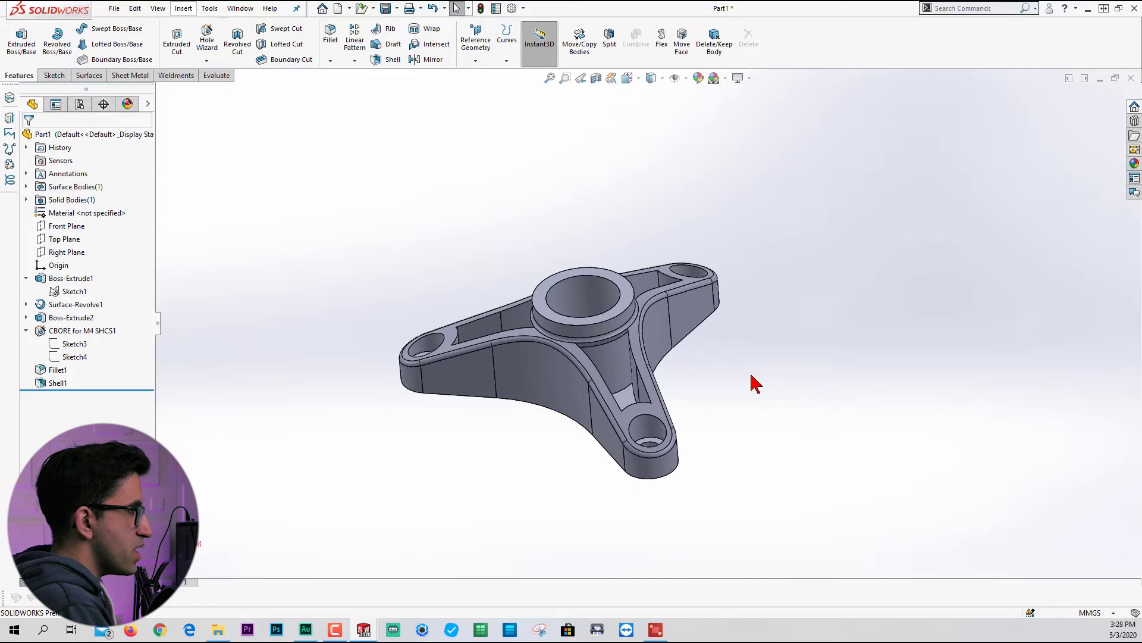
scroll(755, 382, "down", 5)
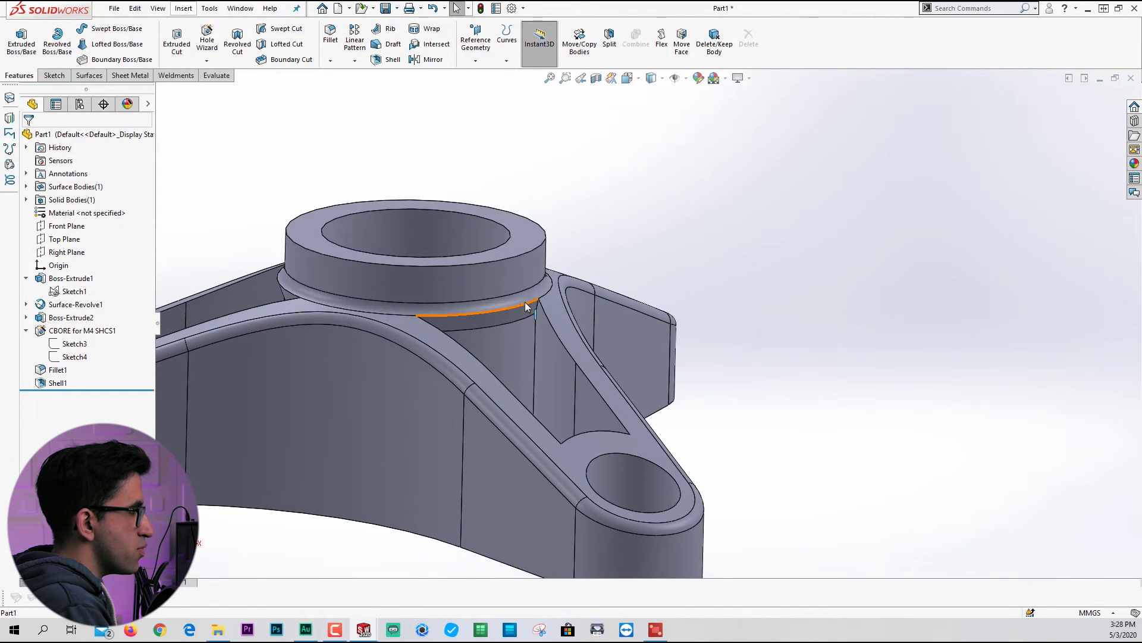
scroll(536, 340, "up", 5)
middle_click_drag(554, 357, 43, 413)
left_click(60, 384)
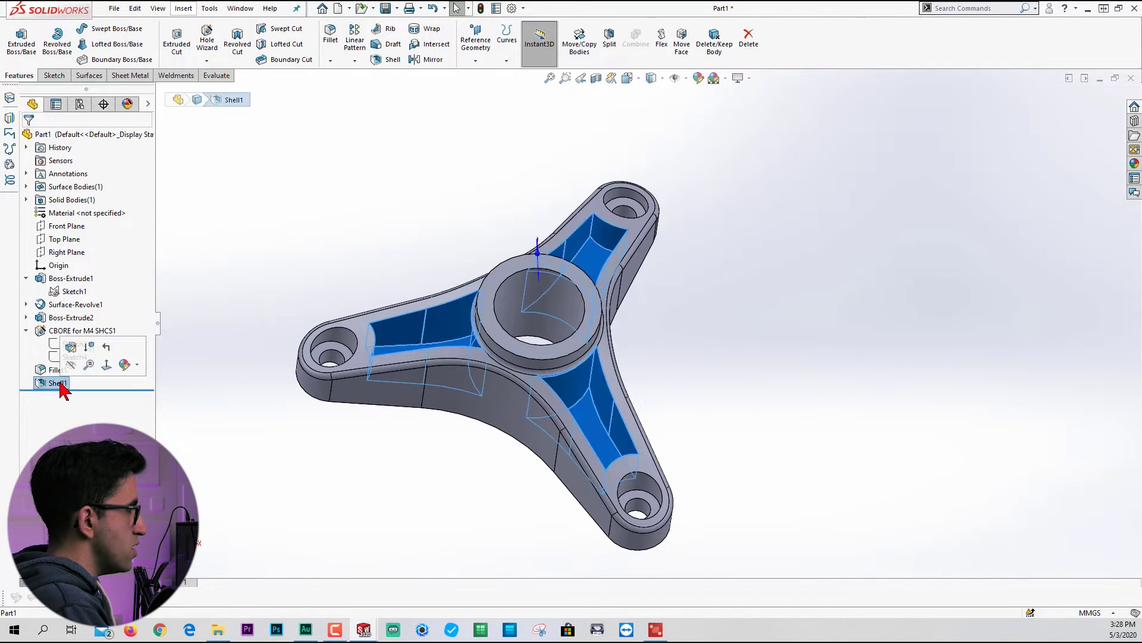
key("ctrl+z")
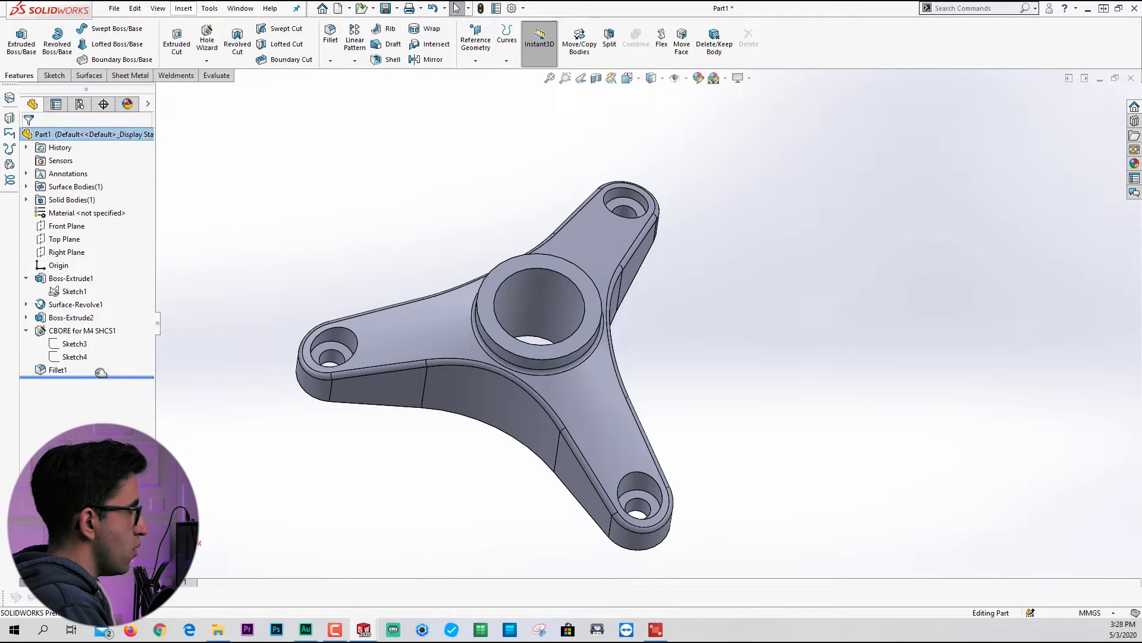
Roll back above Fillet1, add a 3 mm shell on the top face, and roll forward
left_click_drag(99, 376, 95, 363)
left_click(388, 59)
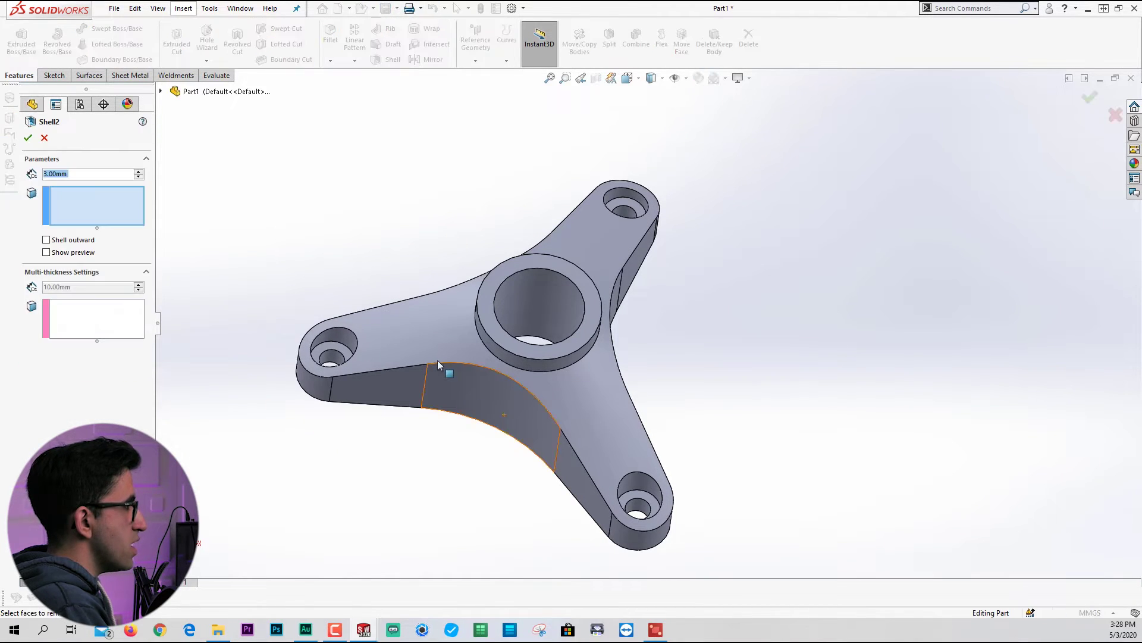
left_click(439, 344)
key("Return")
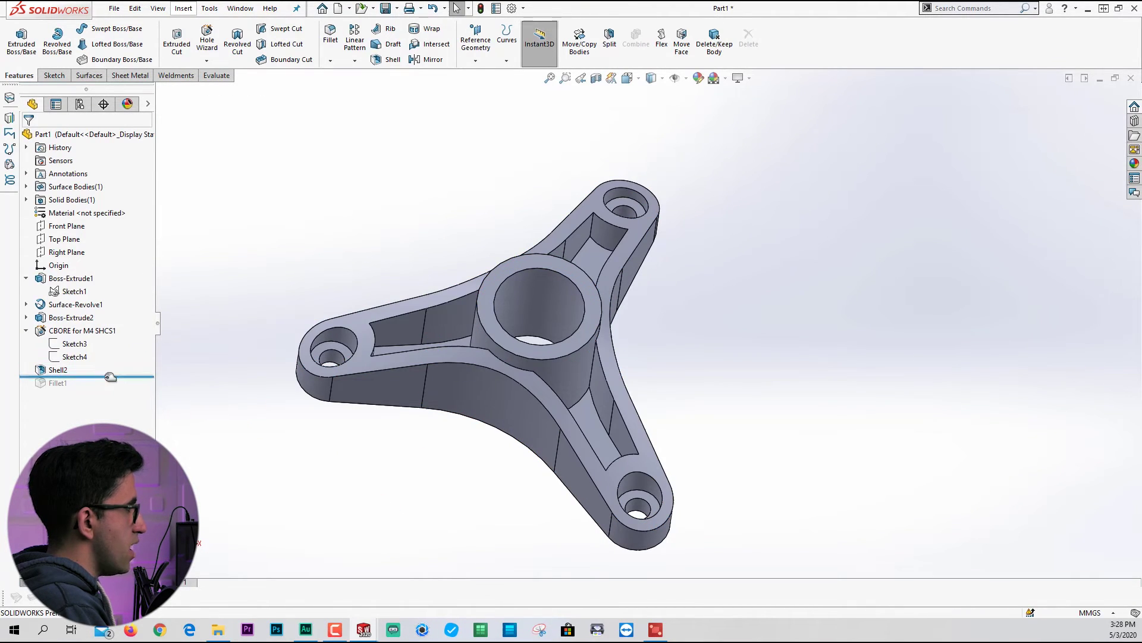
left_click_drag(112, 376, 112, 390)
scroll(578, 393, "down", 3)
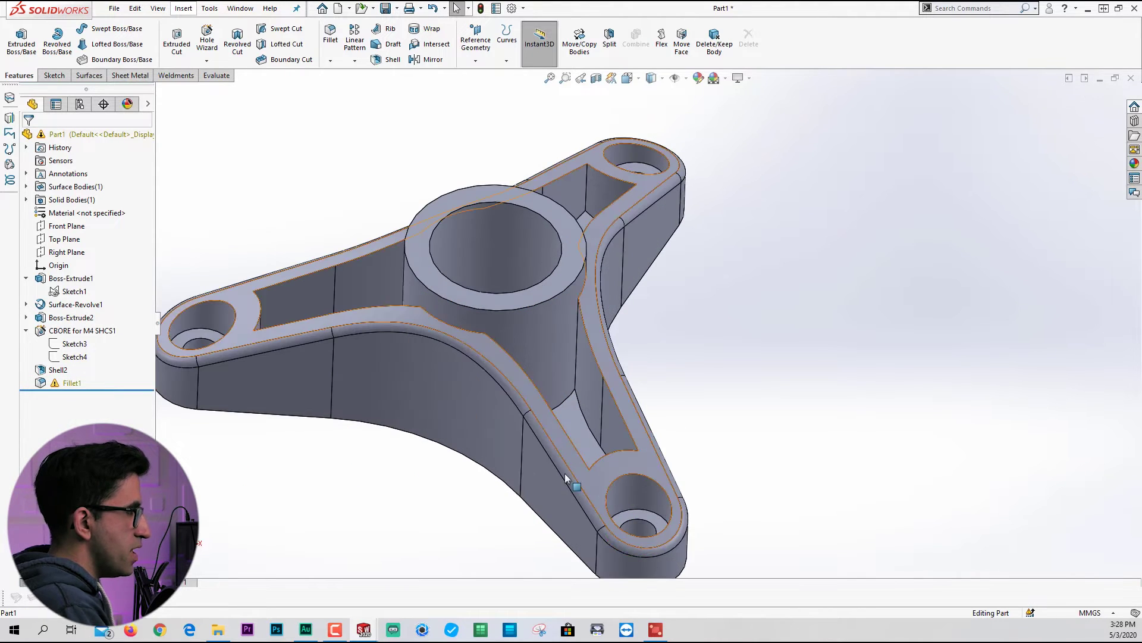
key("alt+Tab")
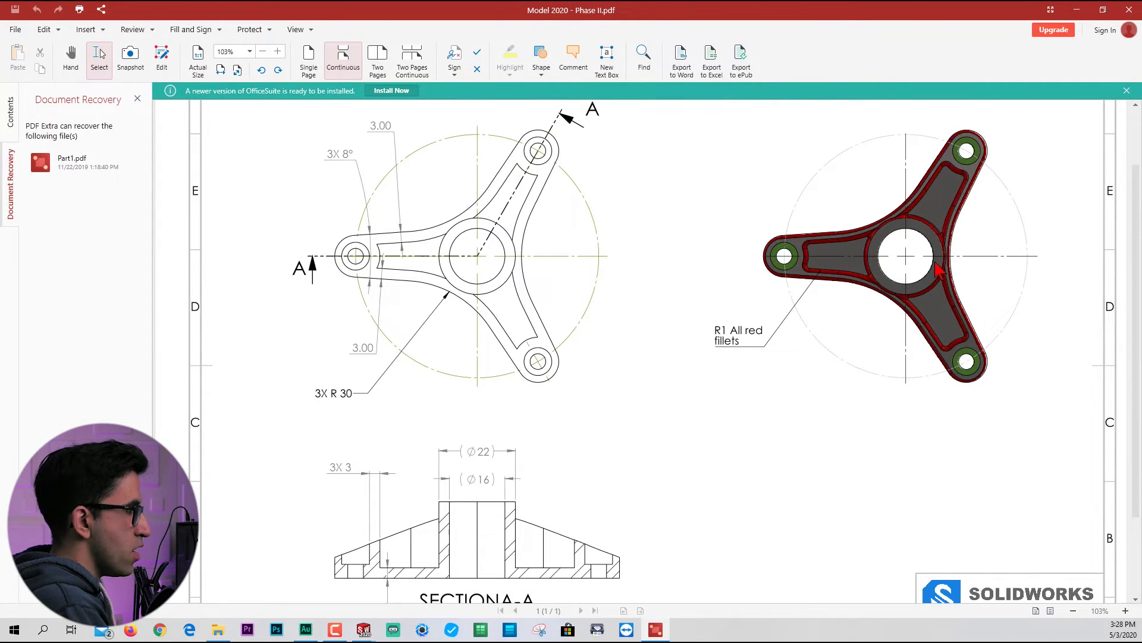
Start a 1 mm fillet on the edges where the hub meets the arms
key("alt+Tab")
left_click(461, 332)
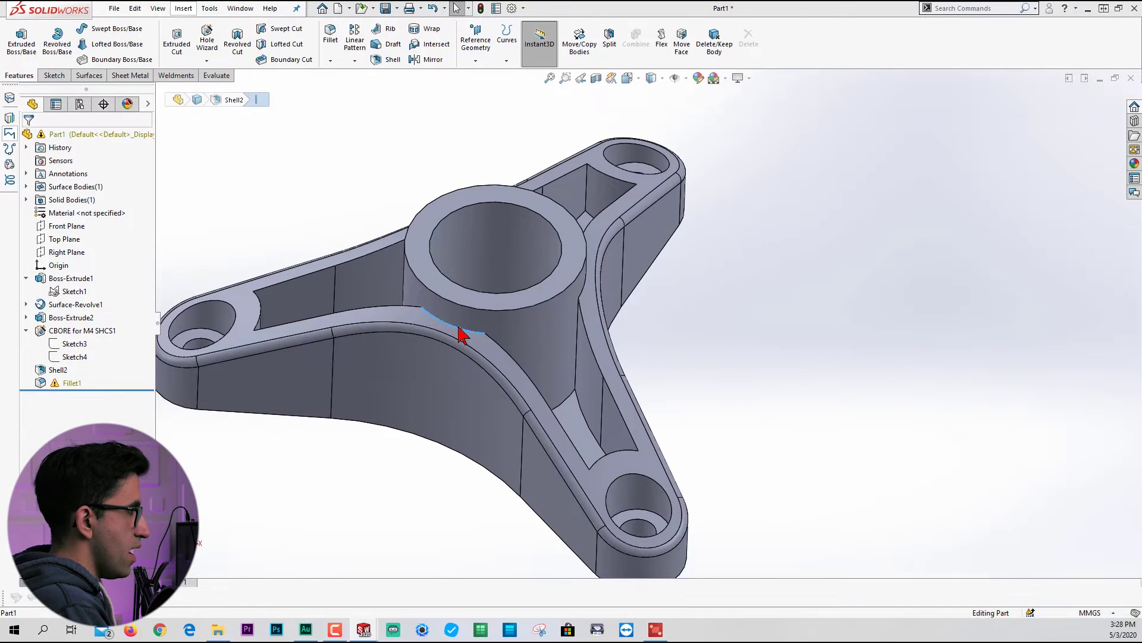
left_click(556, 293)
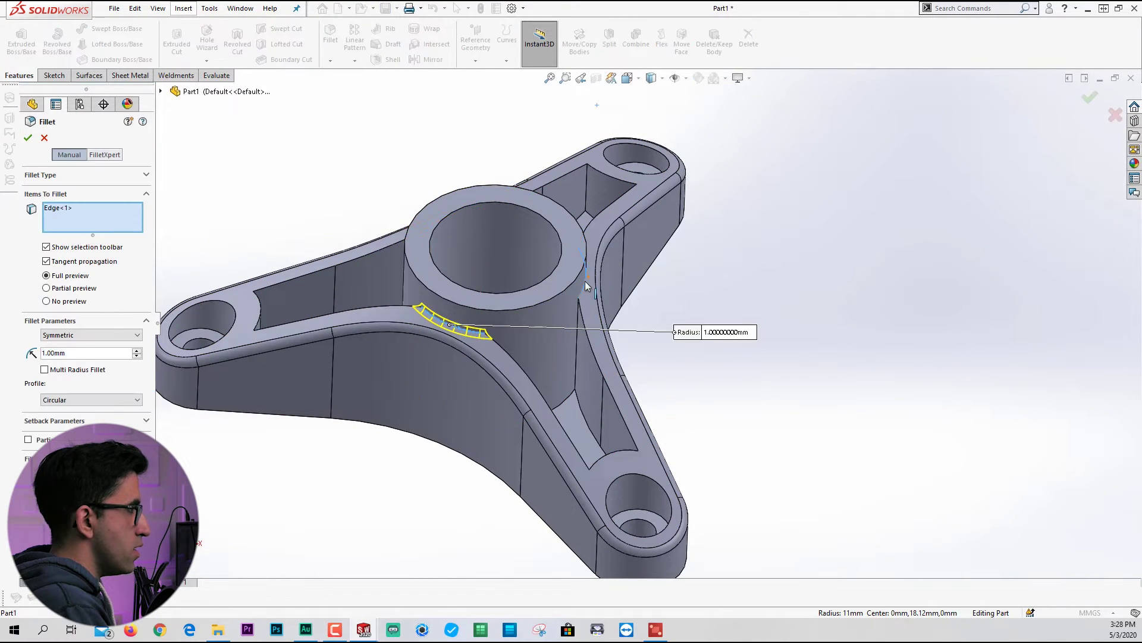
left_click(585, 279)
left_click(453, 220)
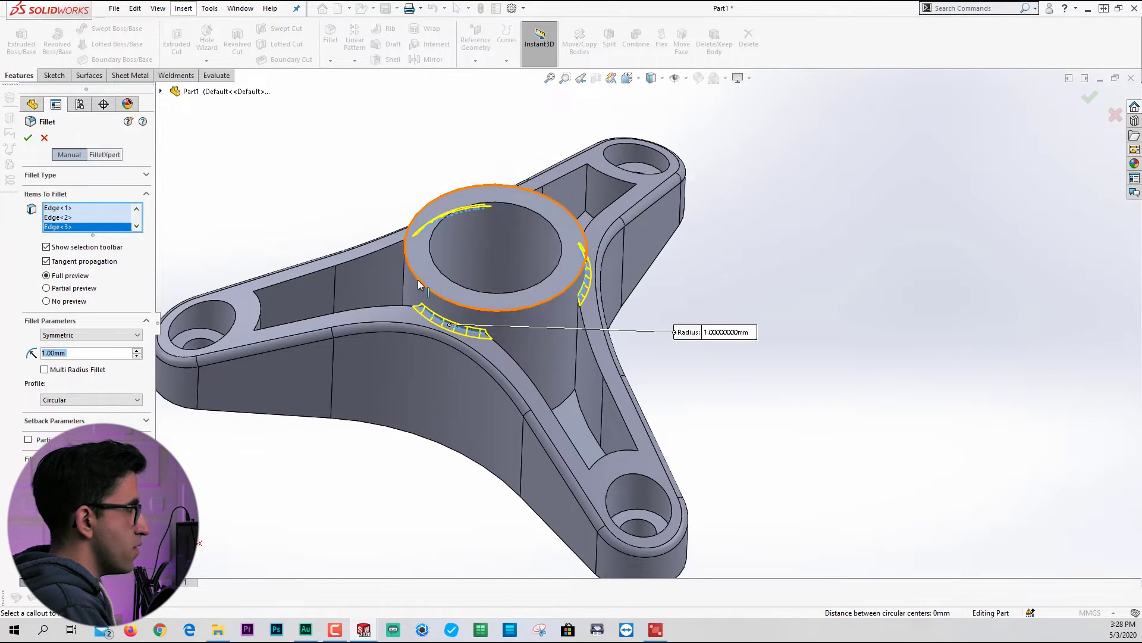
middle_click_drag(455, 229, 430, 322)
scroll(429, 323, "down", 3)
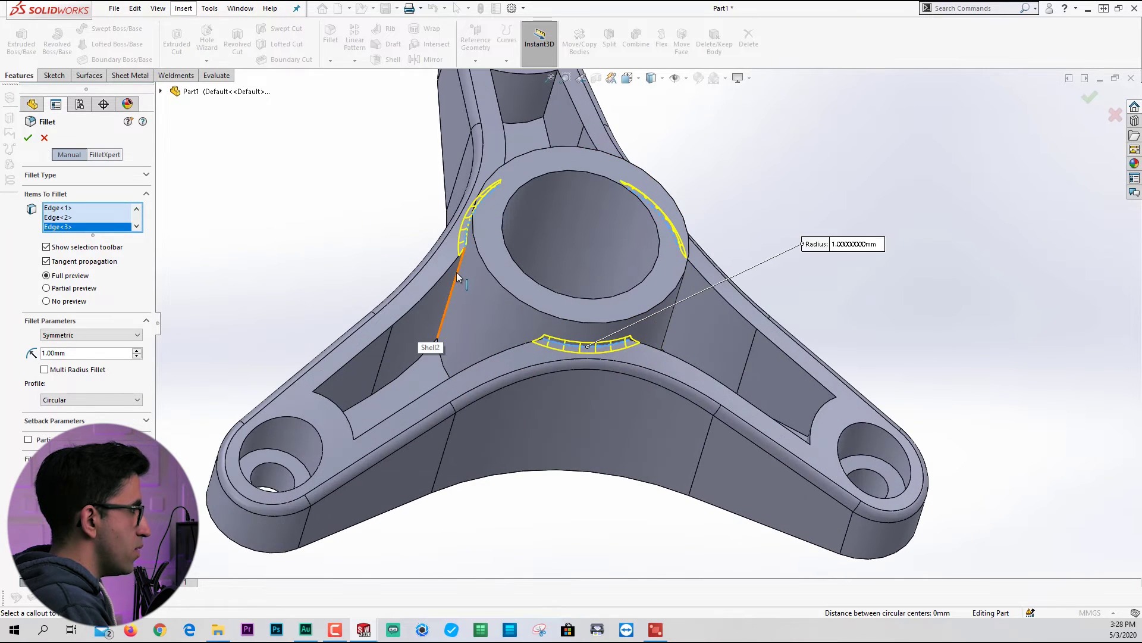
left_click(456, 272)
Add the left and right arm pocket edges to the 1 mm fillet and accept it
middle_click_drag(456, 272, 348, 344)
left_click(348, 344)
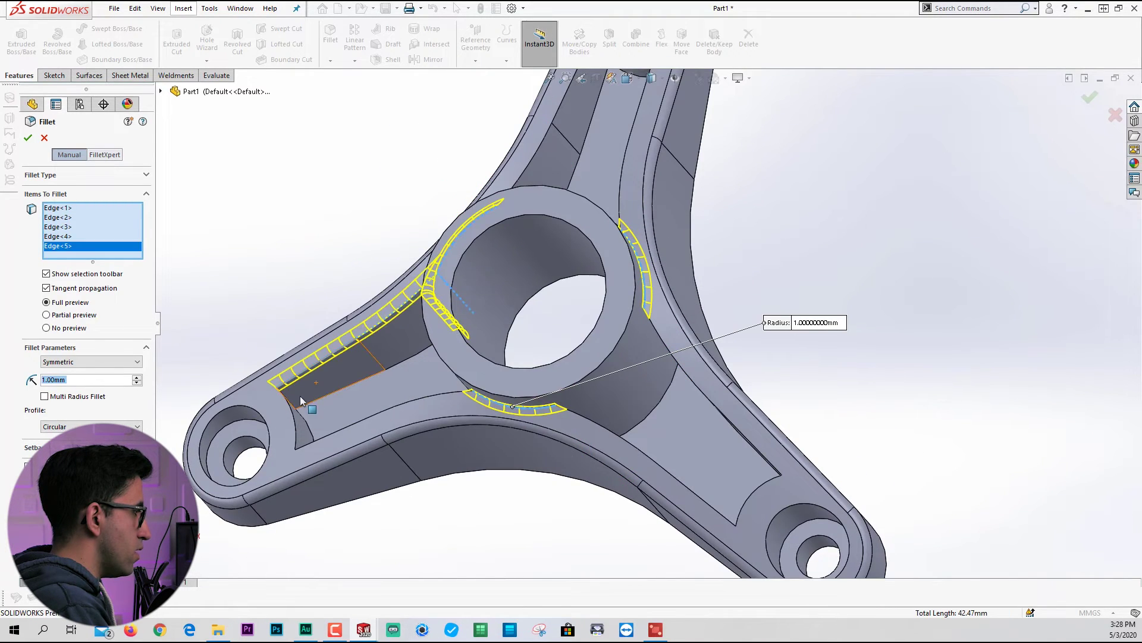
left_click(316, 412)
scroll(316, 411, "up", 3)
scroll(335, 464, "down", 5)
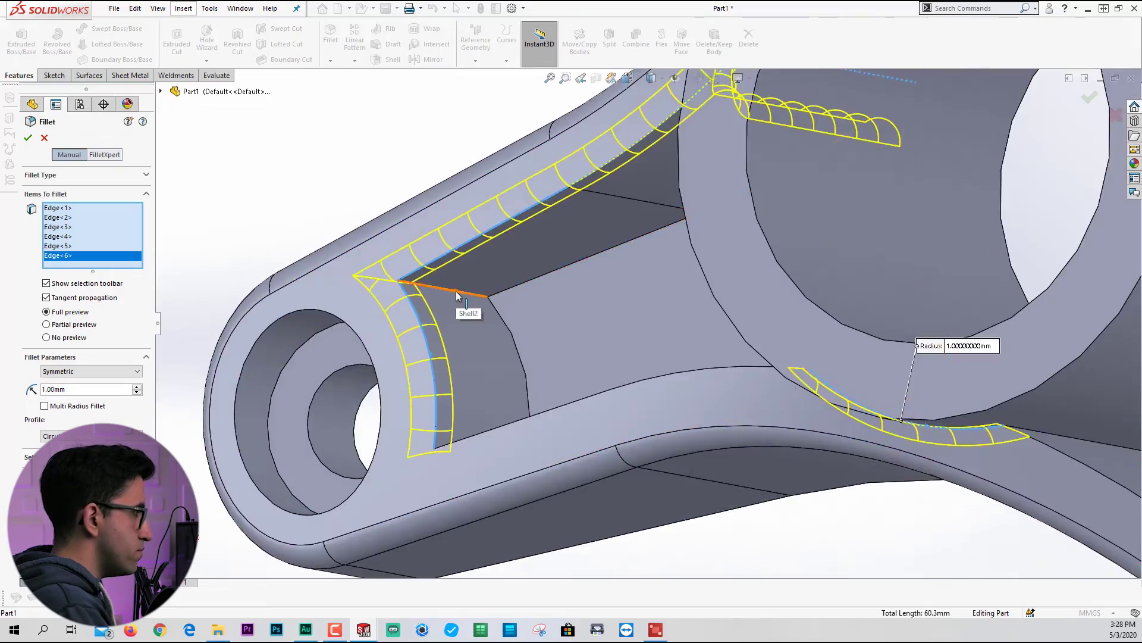
left_click(574, 382)
left_click(740, 357)
scroll(749, 357, "up", 3)
middle_click_drag(740, 357, 750, 357)
scroll(750, 357, "down", 4)
left_click(791, 434)
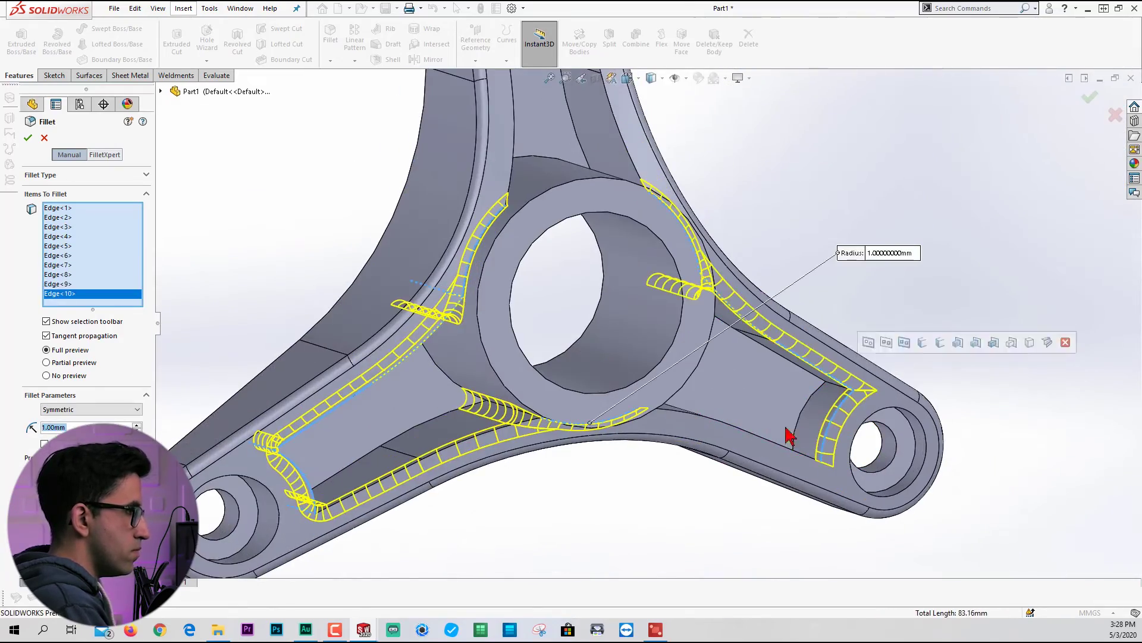
left_click(833, 401)
left_click(817, 438)
middle_click_drag(817, 438, 748, 207)
key("Return")
scroll(748, 206, "down", 3)
Recheck the Phase II drawing, then run Mass Properties and highlight the 14.19 g mass
key("alt+Tab")
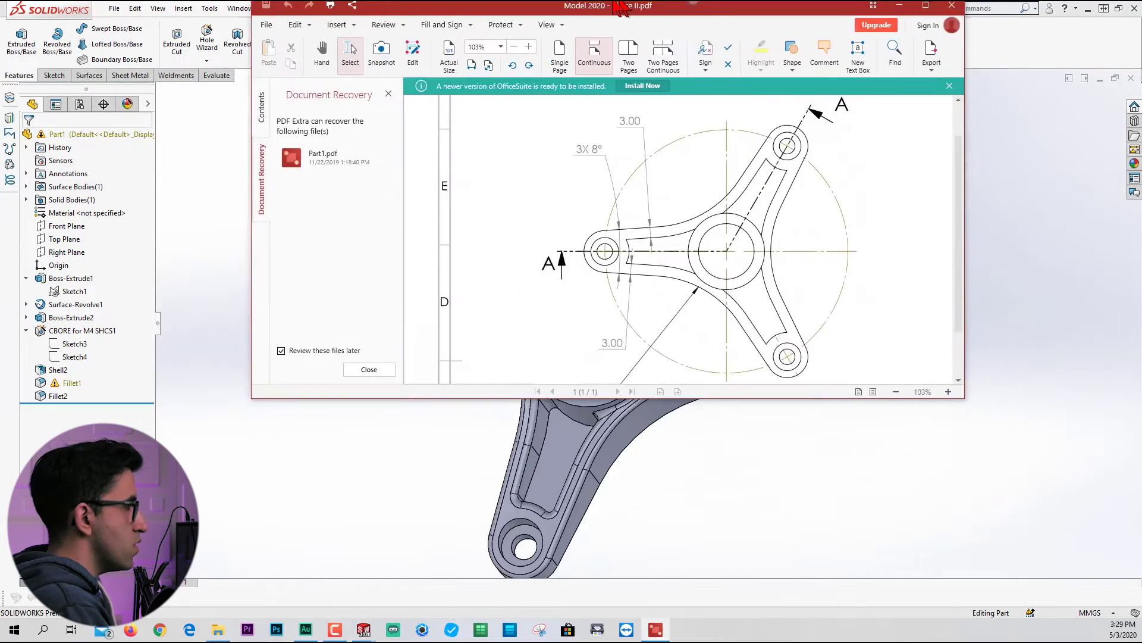
scroll(651, 311, "down", 2)
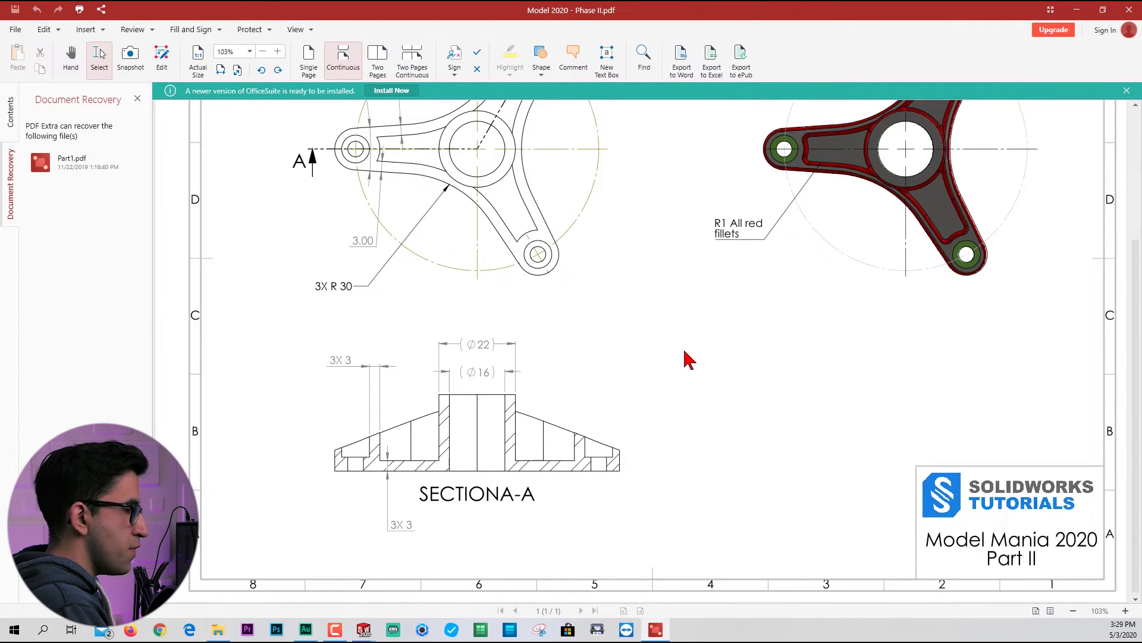
scroll(684, 357, "up", 1)
key("alt+Tab")
scroll(612, 396, "up", 2)
middle_click_drag(613, 395, 602, 294)
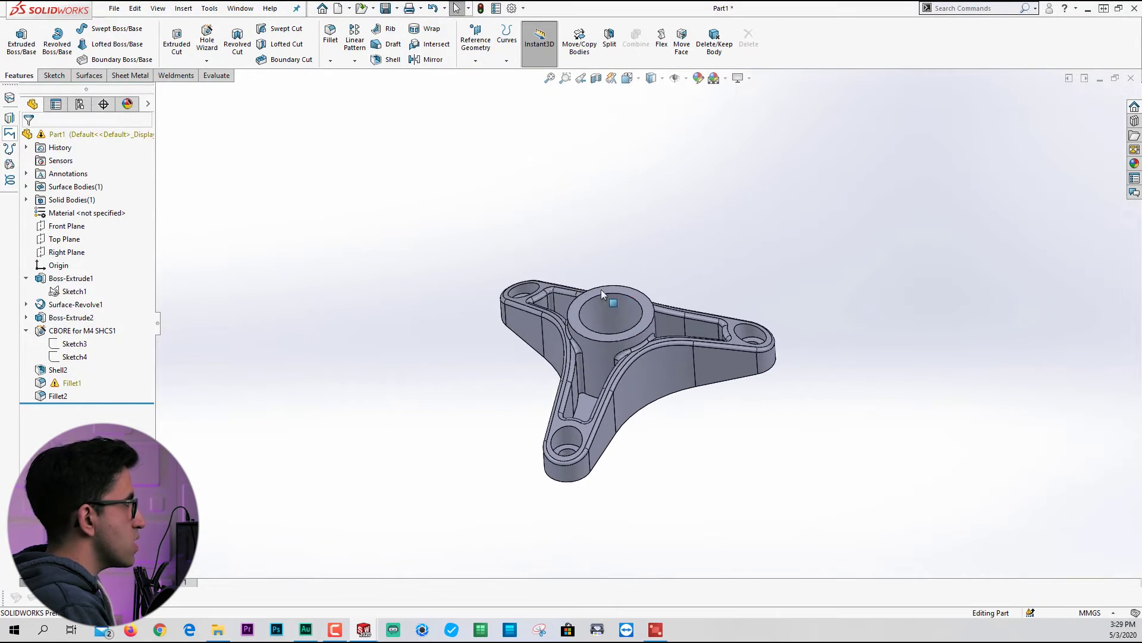
left_click(213, 75)
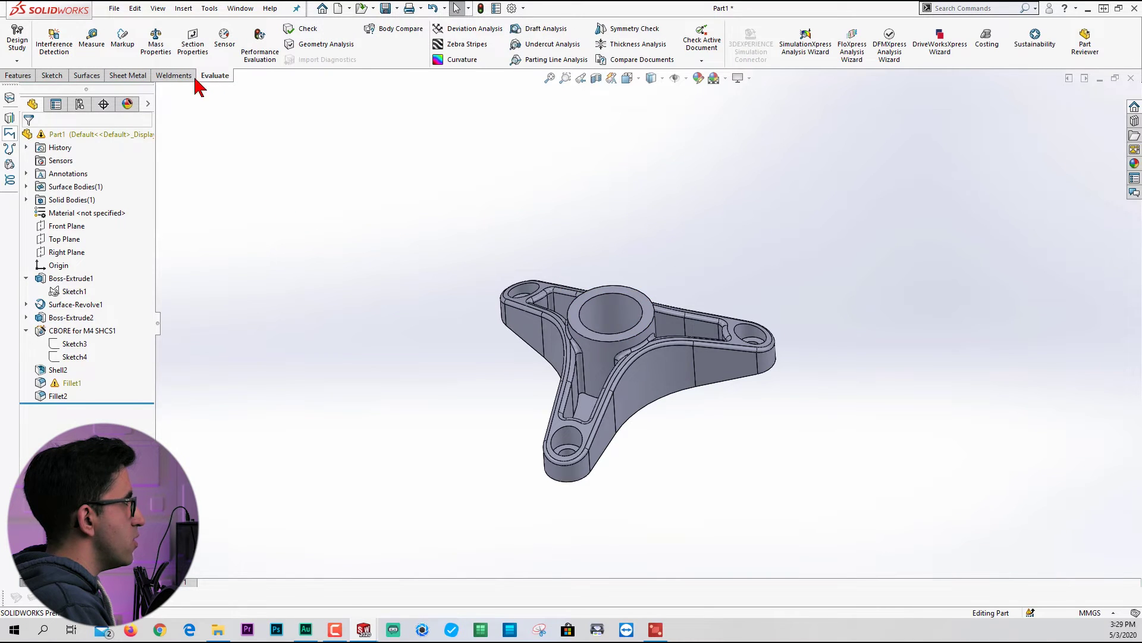
left_click(156, 42)
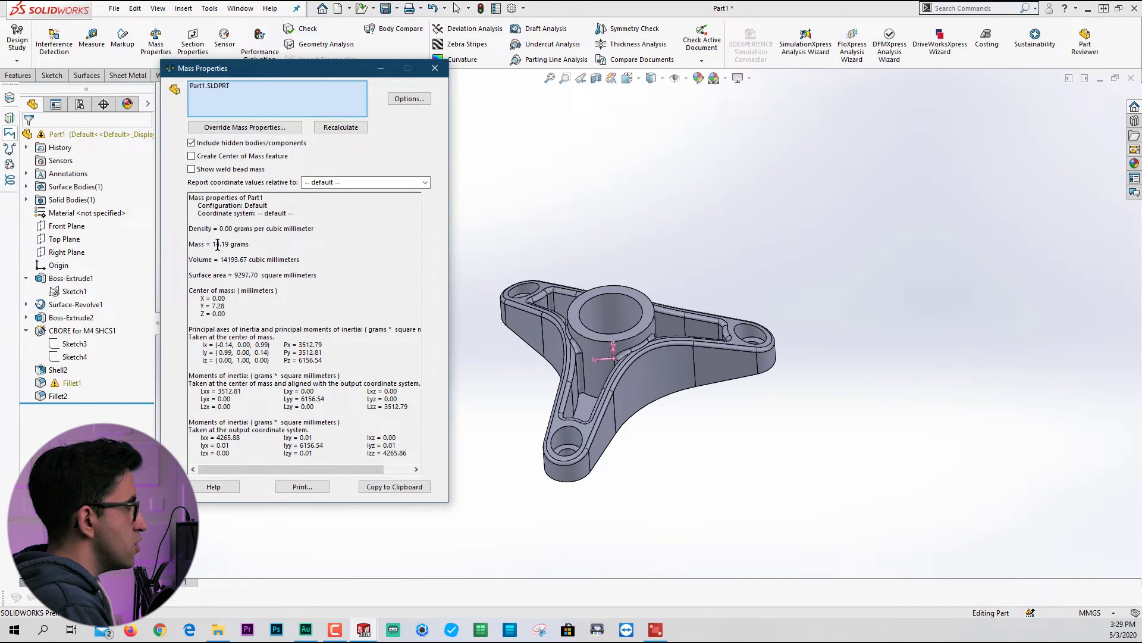
left_click_drag(213, 244, 258, 245)
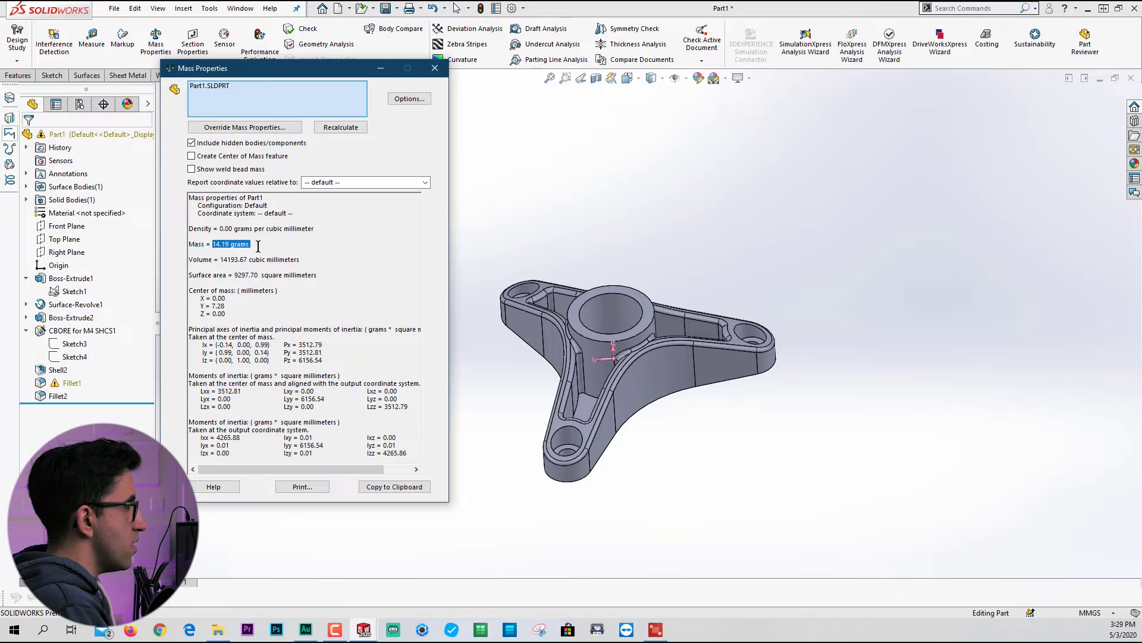
left_click(517, 169)
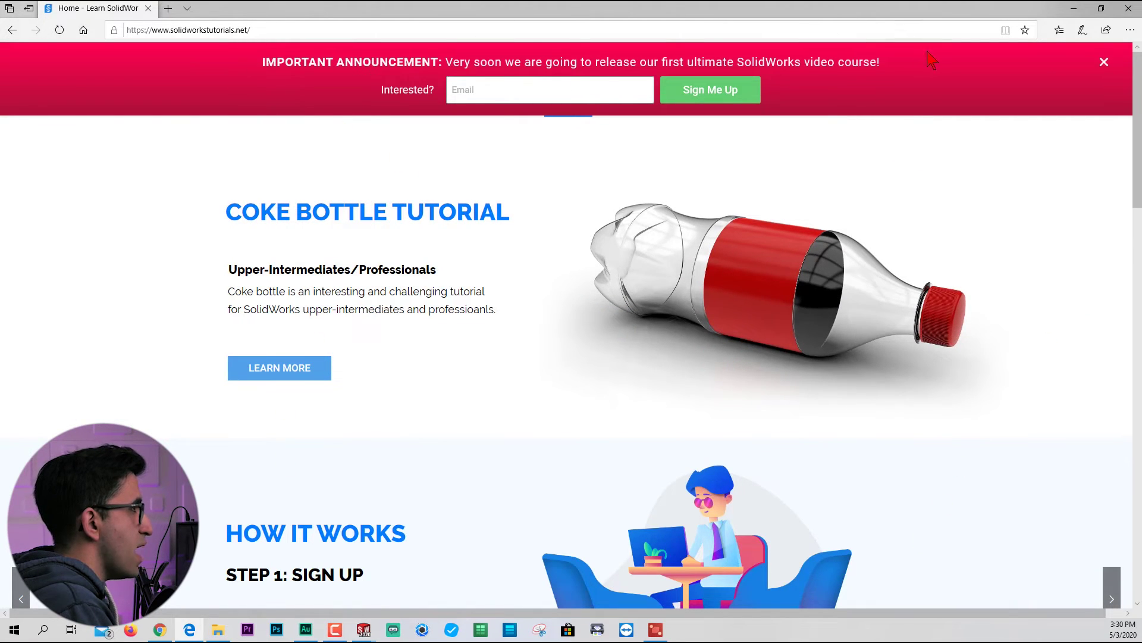
Scroll to the site footer and follow the Ultimate Course quick link
left_click_drag(1137, 137, 1081, 523)
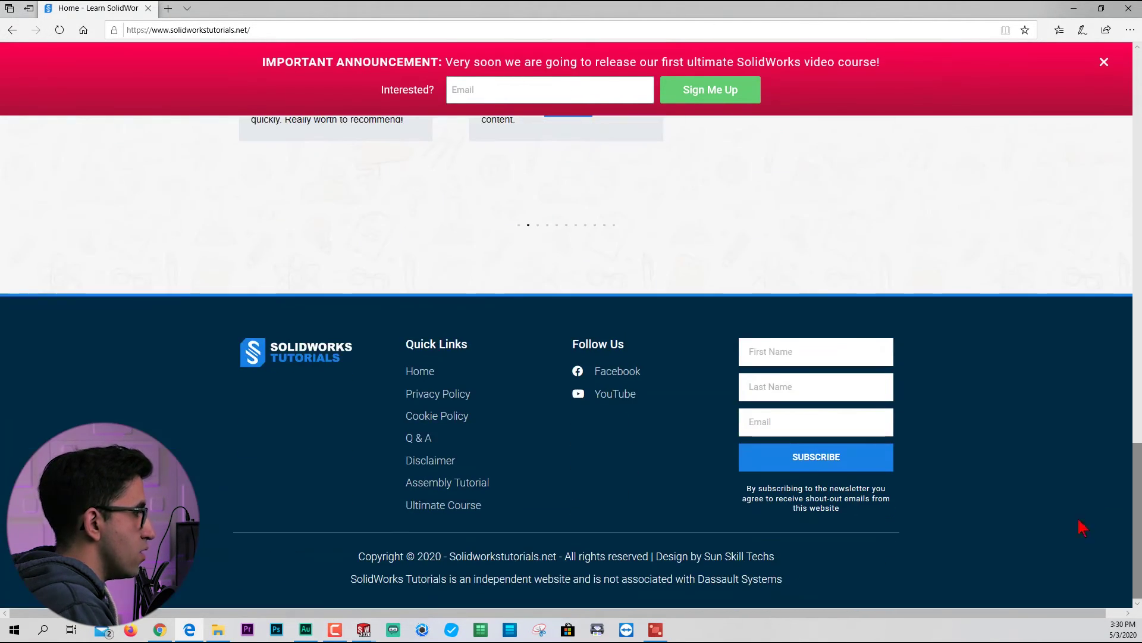
left_click(443, 507)
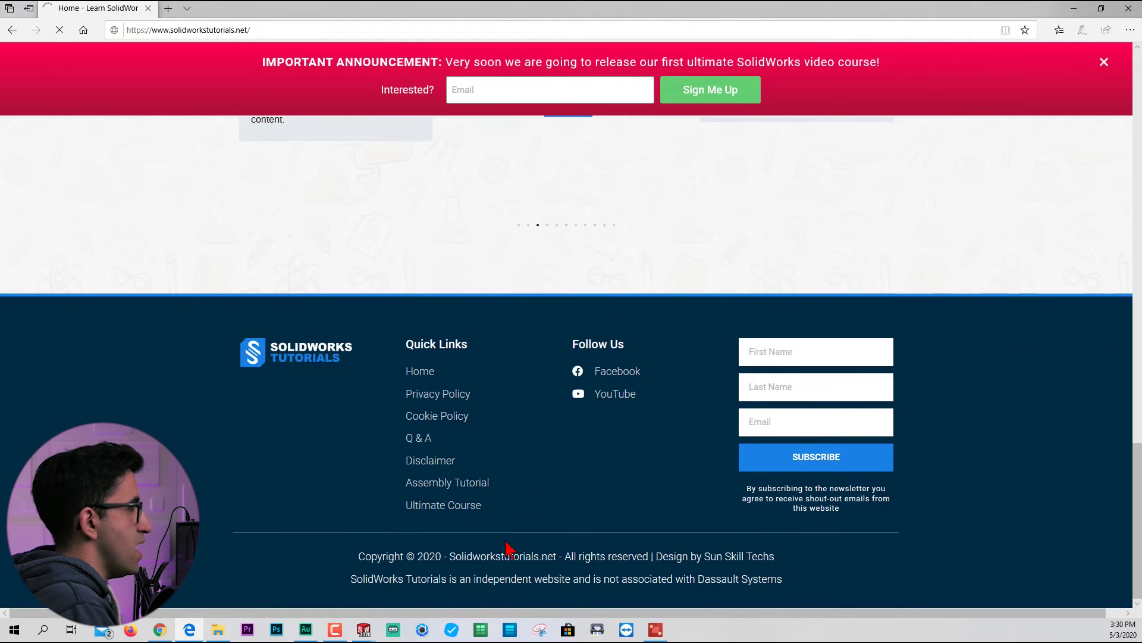